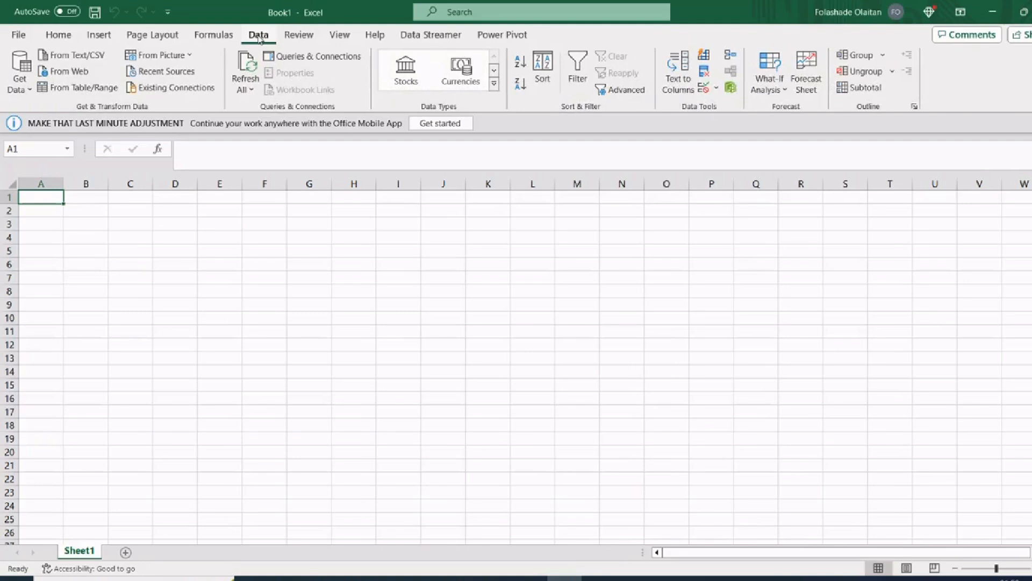
Import data from the Excel workbook "Data Modelling in Excel" stored in the Desktop folder.
left_click(26, 86)
mouse_move(85, 117)
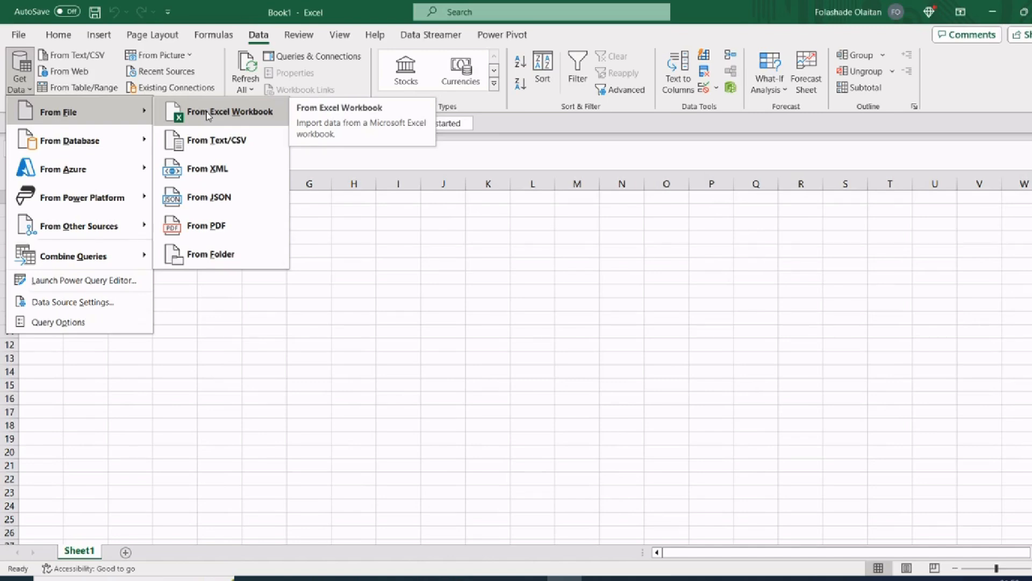
left_click(208, 115)
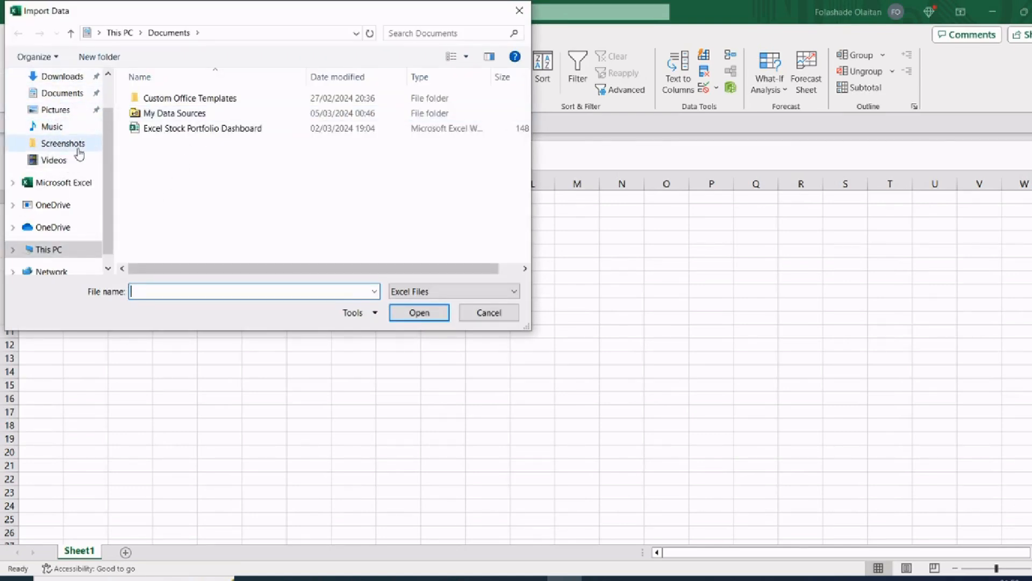
scroll(76, 152, "up", 1)
left_click(47, 104)
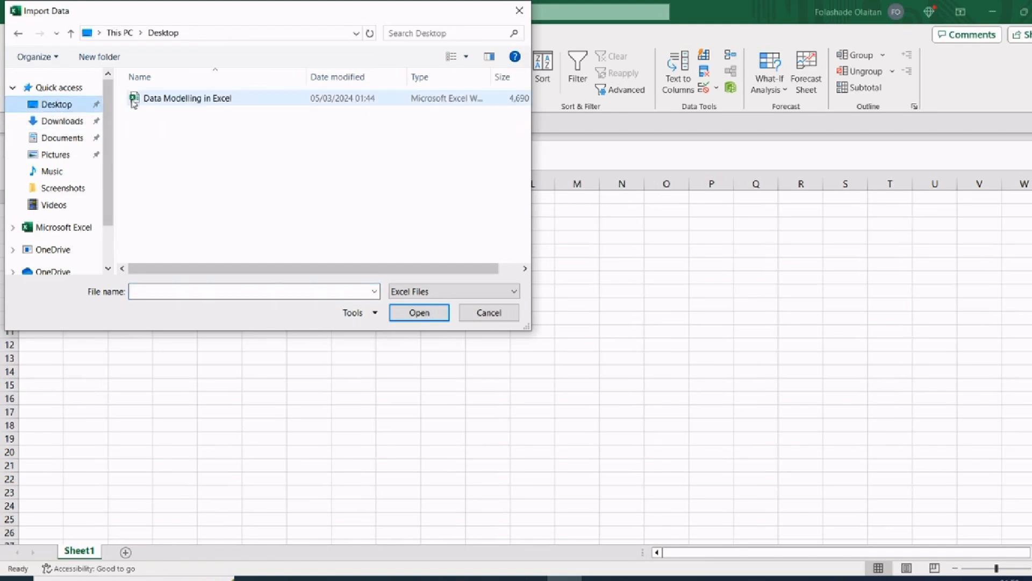
double_click(175, 99)
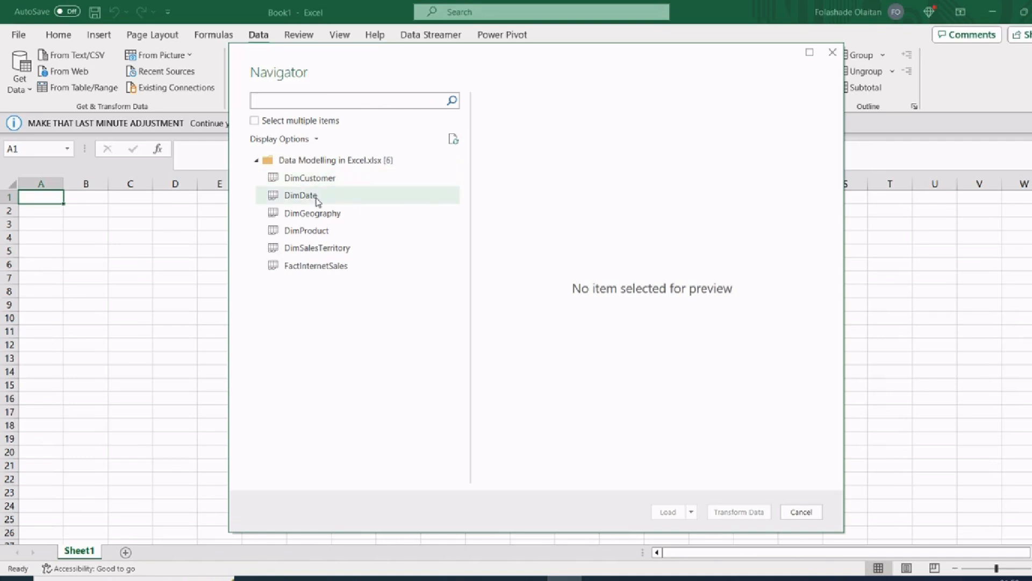
Select the DimCustomer, DimDate, DimGeography, DimProduct, DimSalesTerritory and FactInternetSales tables together and open them for transformation in Power Query Editor.
left_click(255, 121)
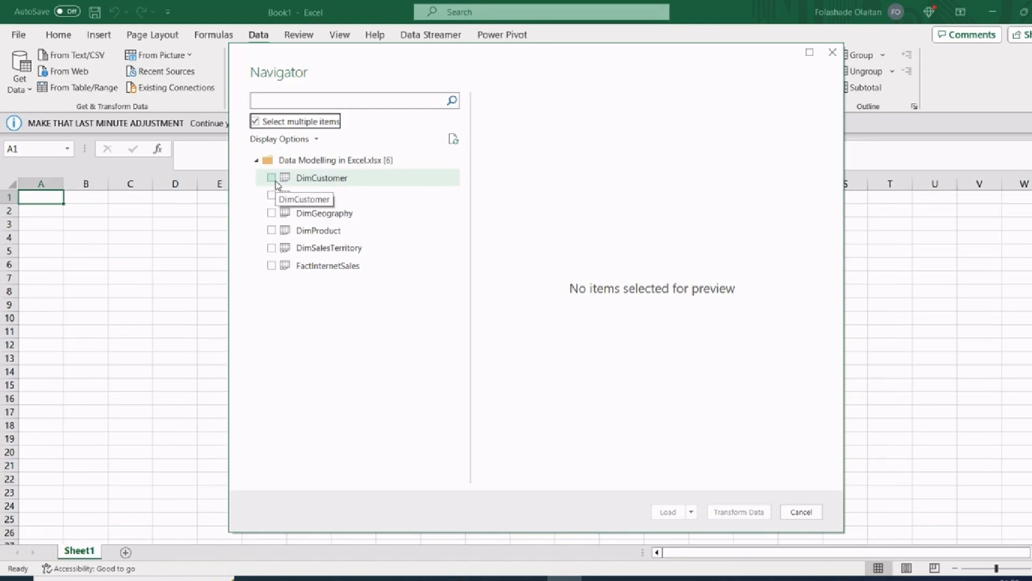
left_click(271, 266)
left_click(271, 248)
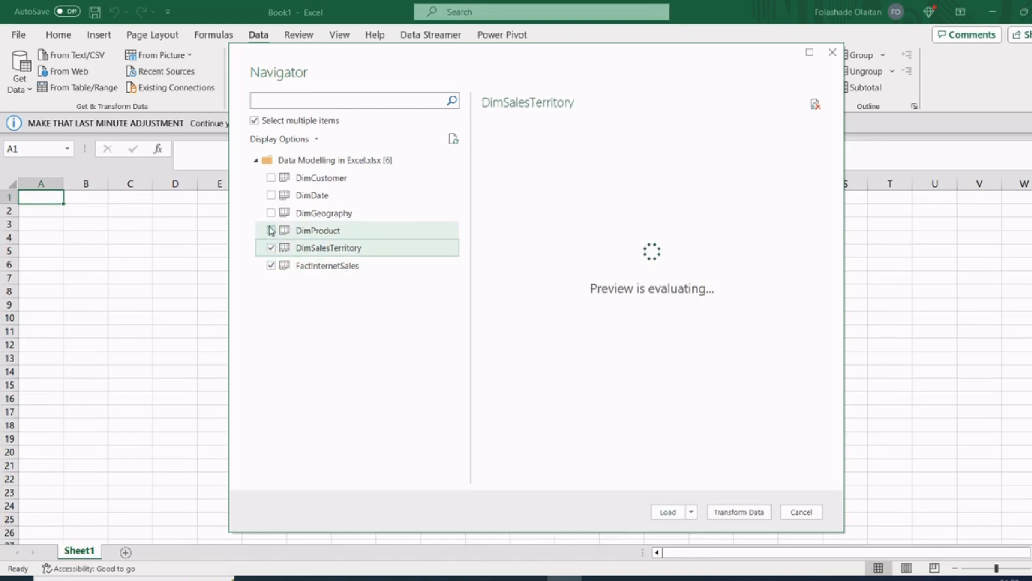
left_click(271, 230)
left_click(271, 213)
left_click(271, 195)
left_click(271, 177)
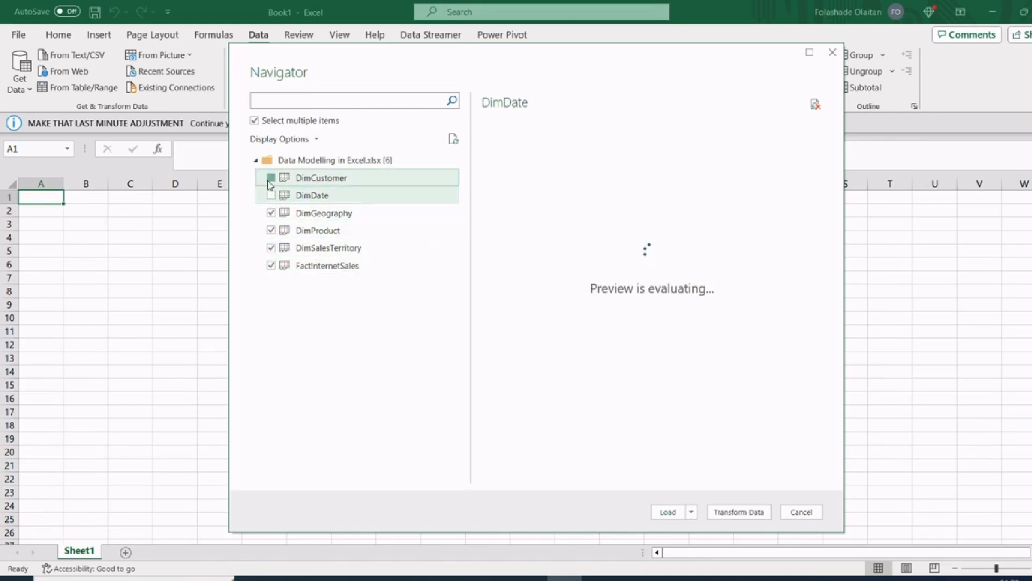
left_click(271, 197)
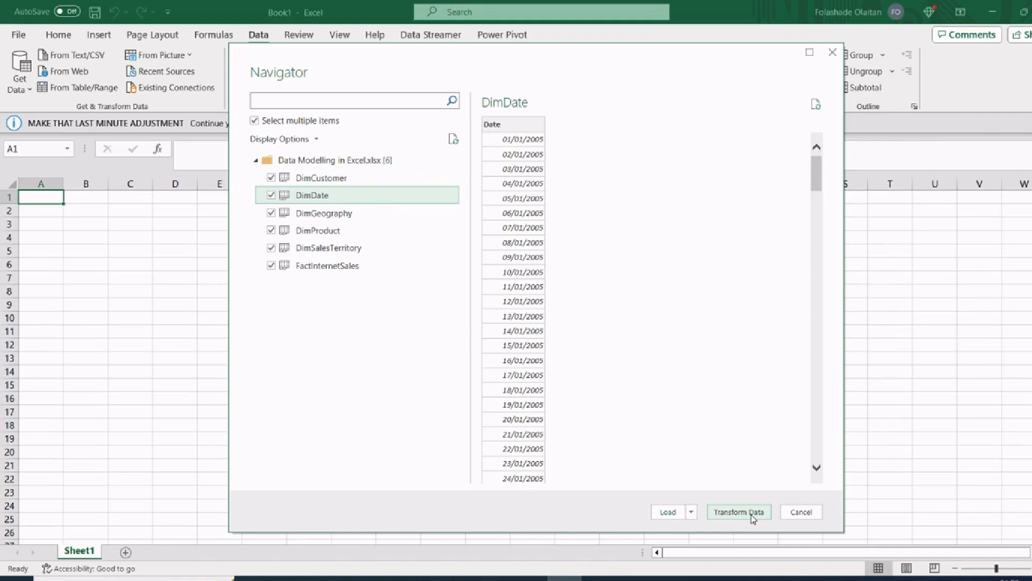
left_click(692, 512)
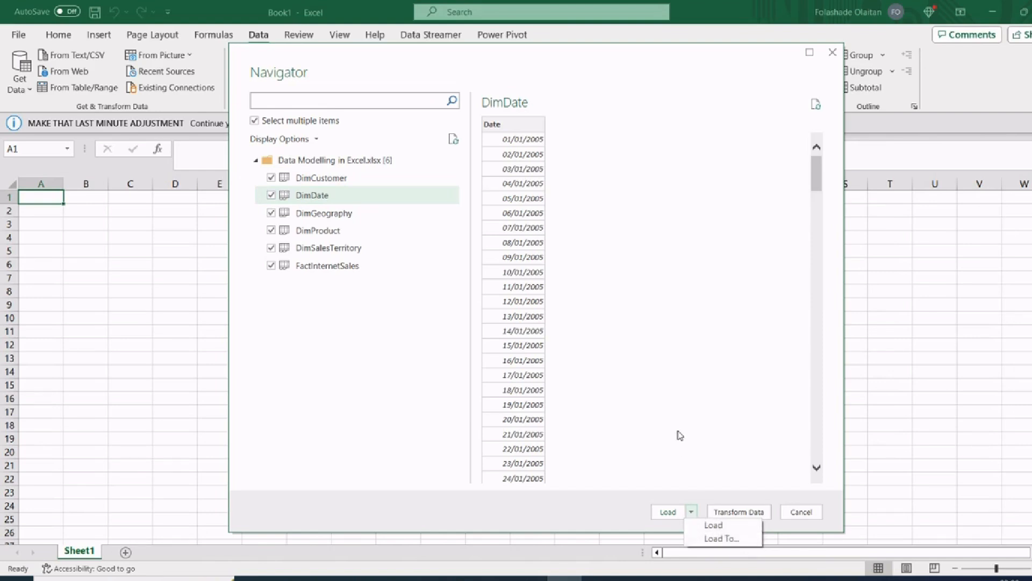
left_click(755, 514)
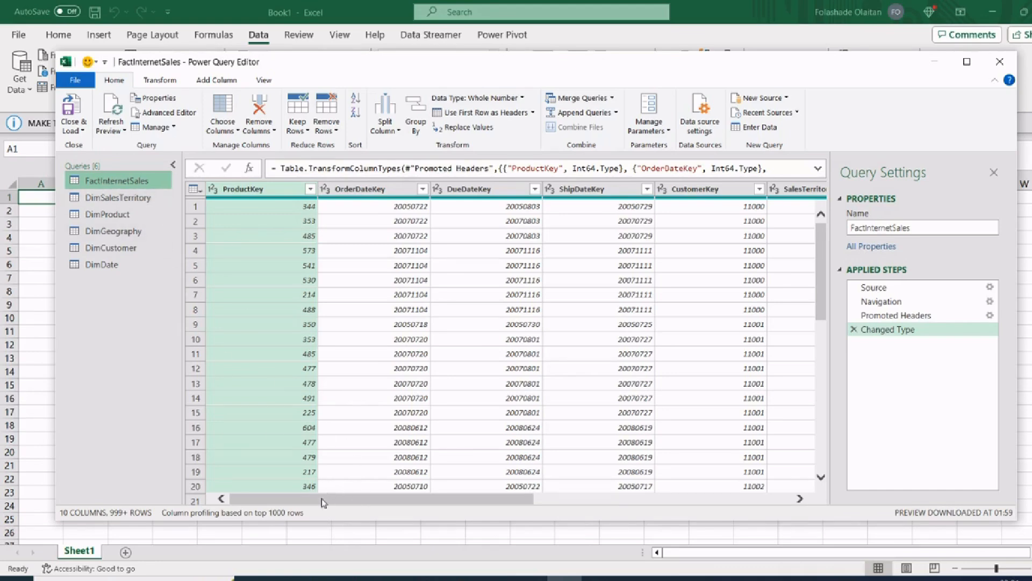
Start a custom column named Revenue in the FactInternetSales query, keeping the order and price columns in view.
left_click_drag(323, 502, 711, 522)
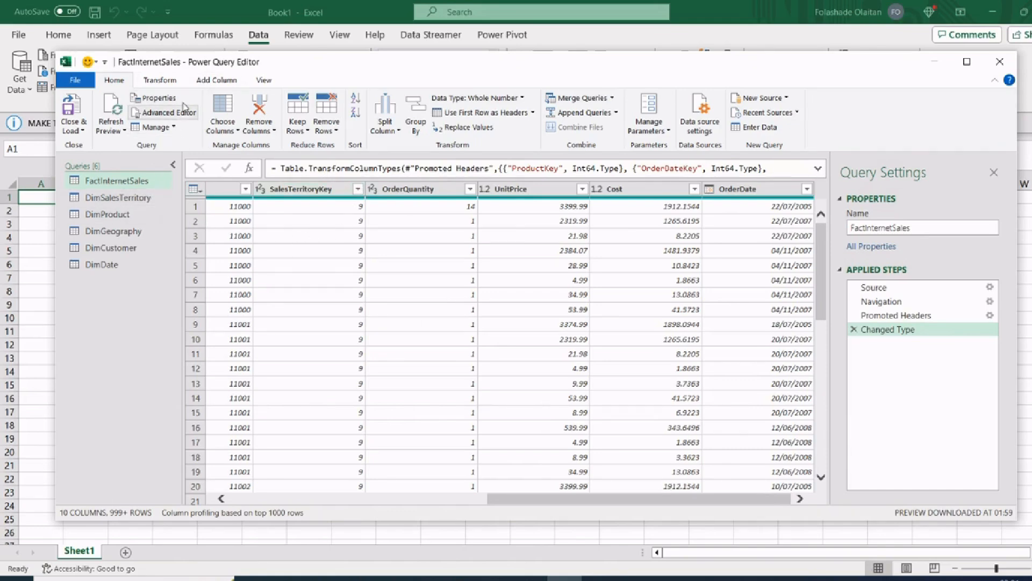
left_click(211, 84)
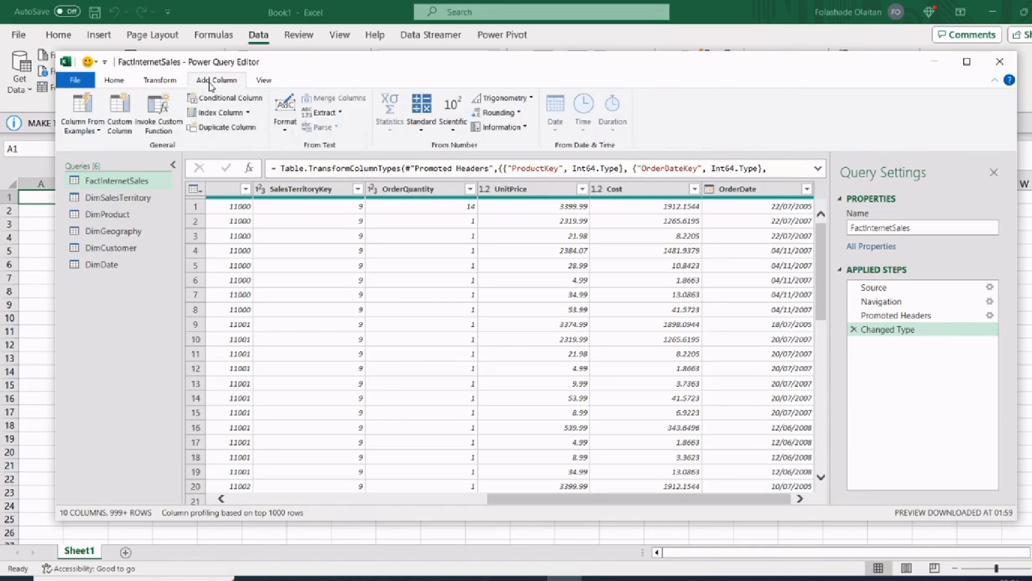
left_click(119, 130)
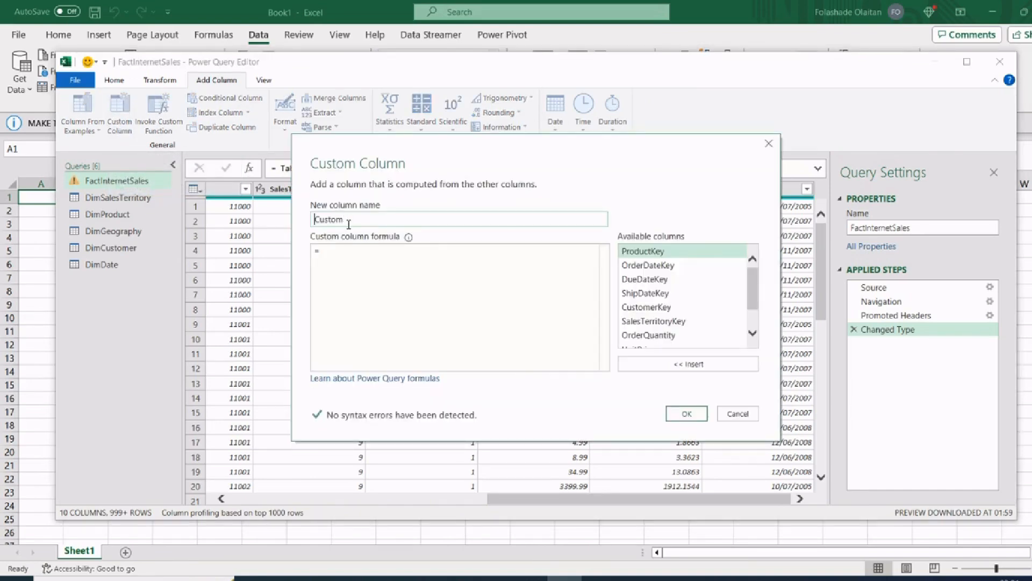
left_click_drag(357, 220, 264, 217)
type("Revenue")
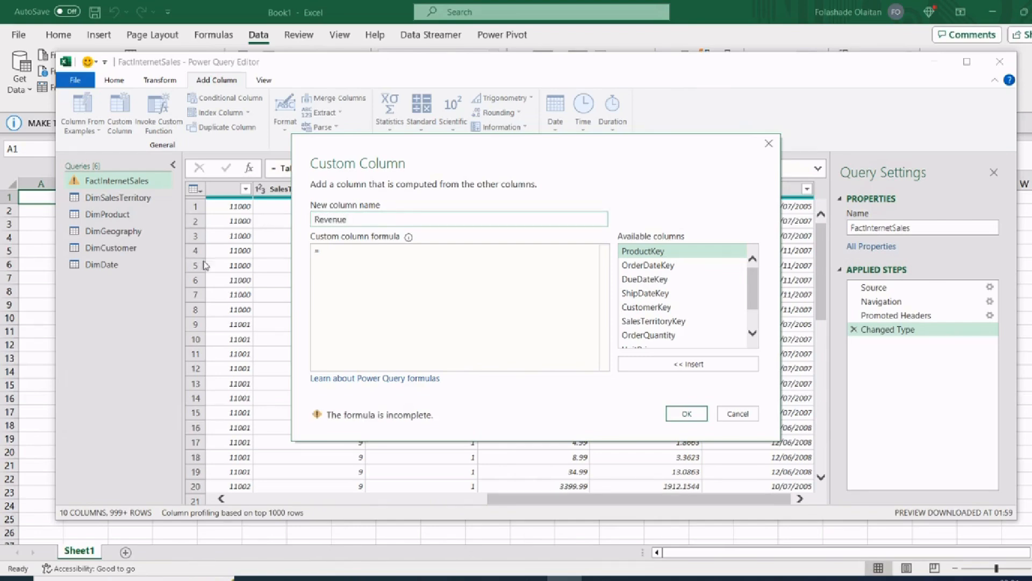
left_click_drag(549, 163, 517, 295)
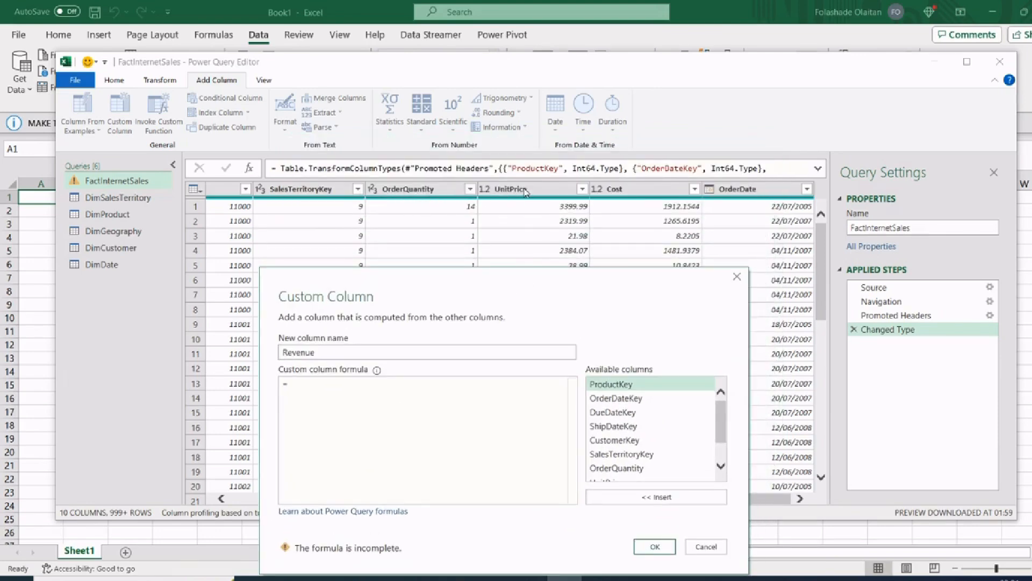
Define the Revenue column's formula as [OrderQuantity]*[UnitPrice] and add the column to the query.
left_click(310, 382)
scroll(718, 418, "down", 2)
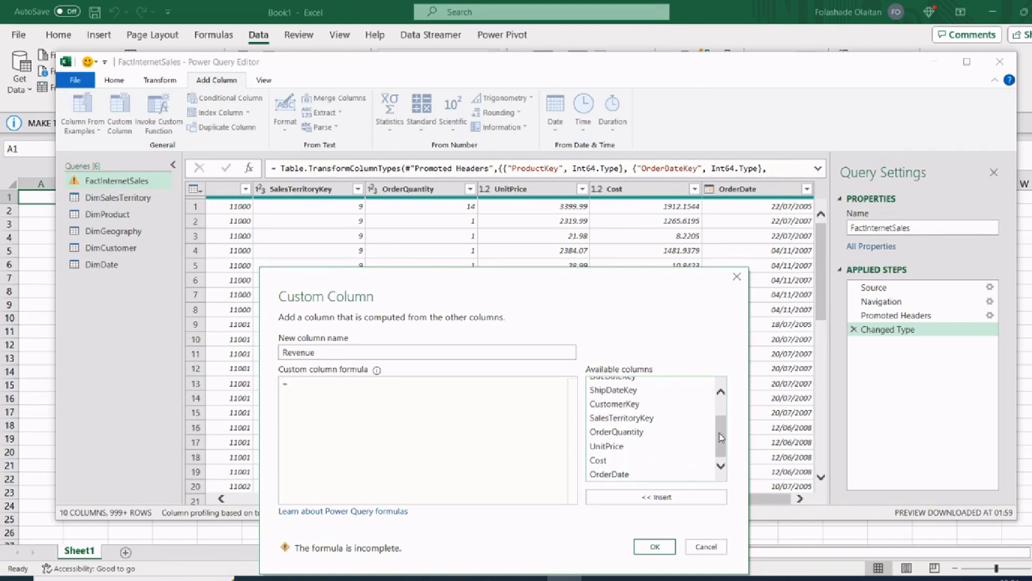
left_click(640, 433)
left_click(661, 496)
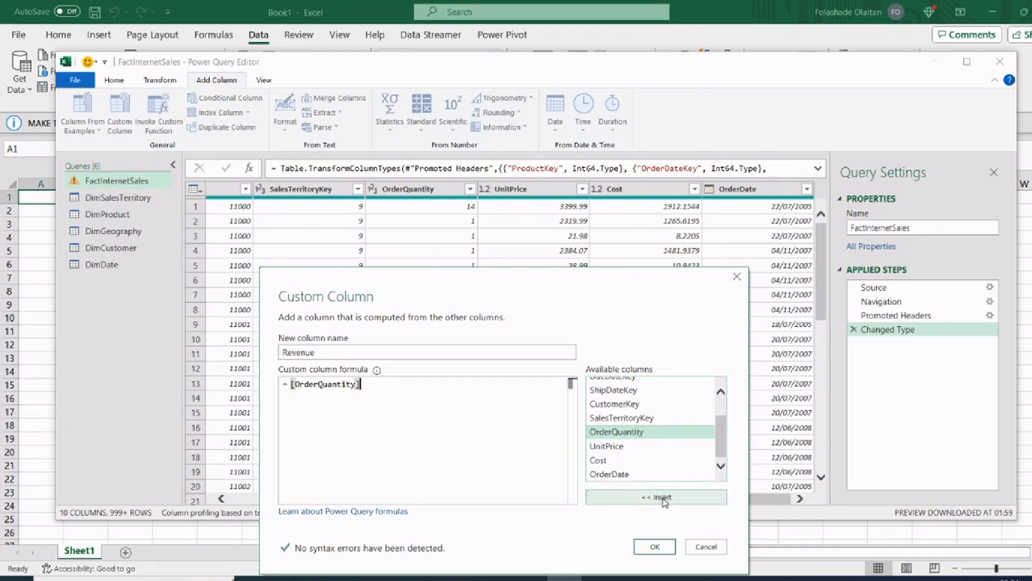
type("*")
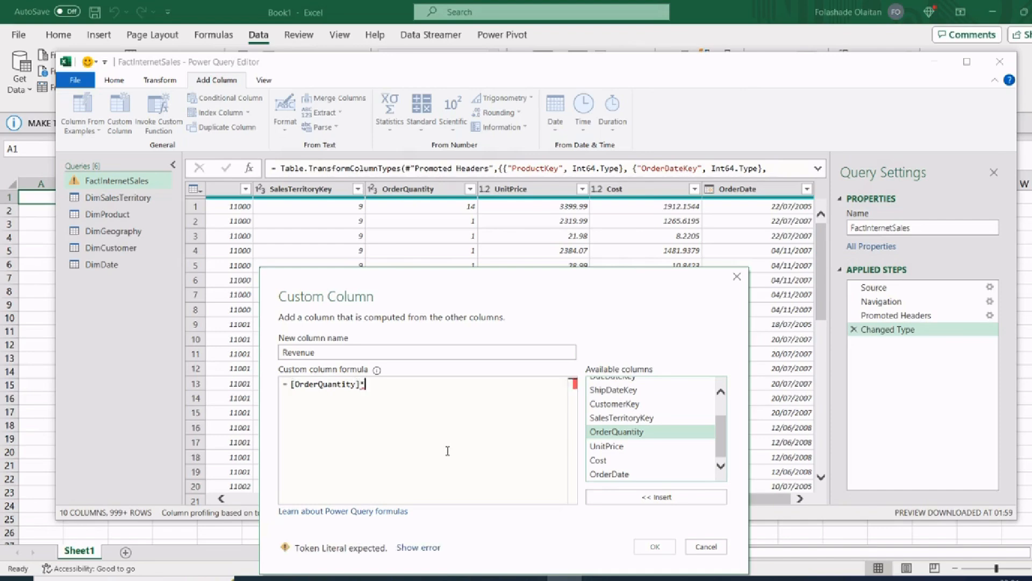
left_click(640, 446)
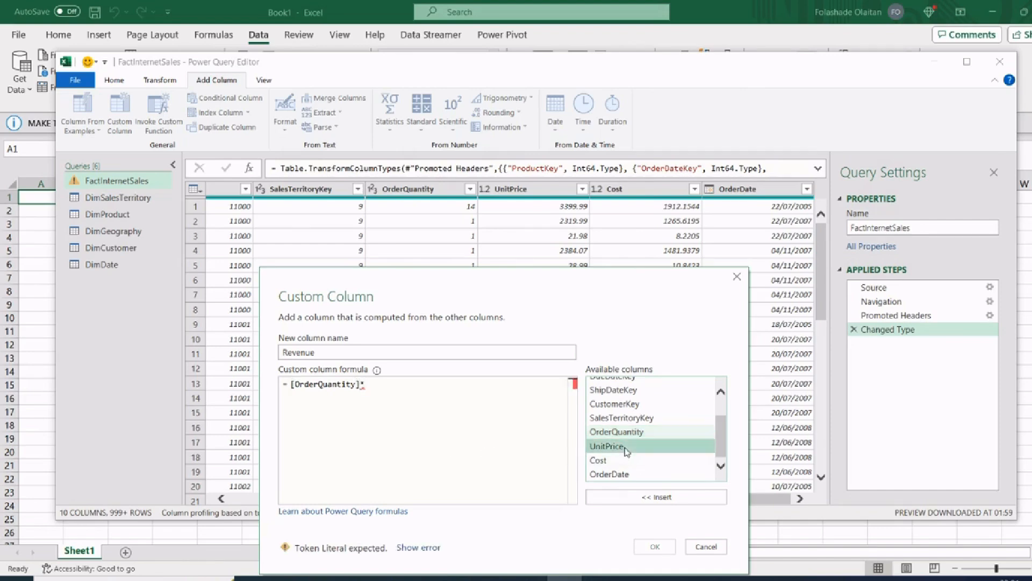
left_click(658, 497)
left_click(655, 547)
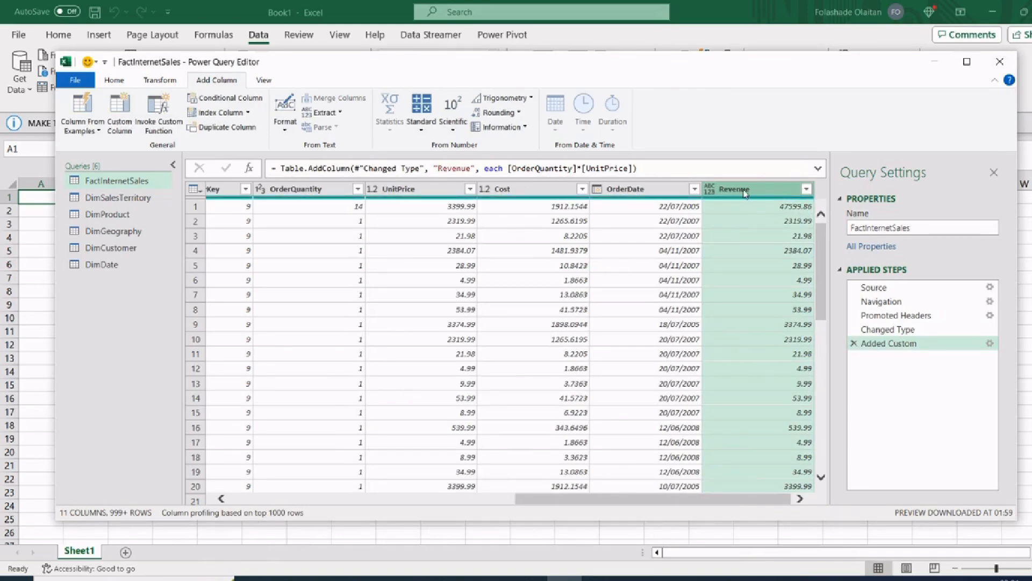
Start another custom column in FactInternetSales and name it COGS.
left_click(122, 111)
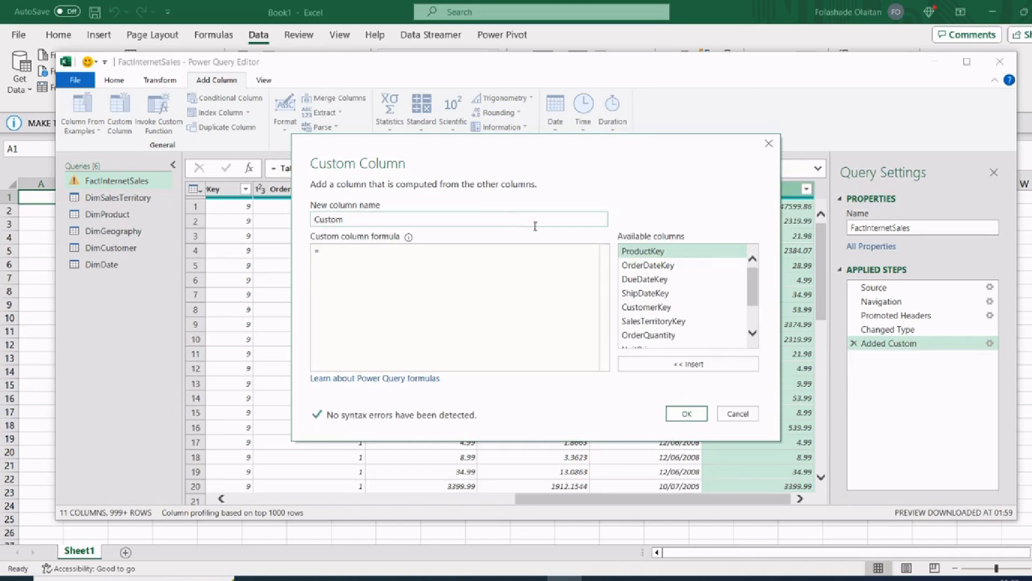
left_click(333, 253)
double_click(373, 221)
type("C")
type("osG")
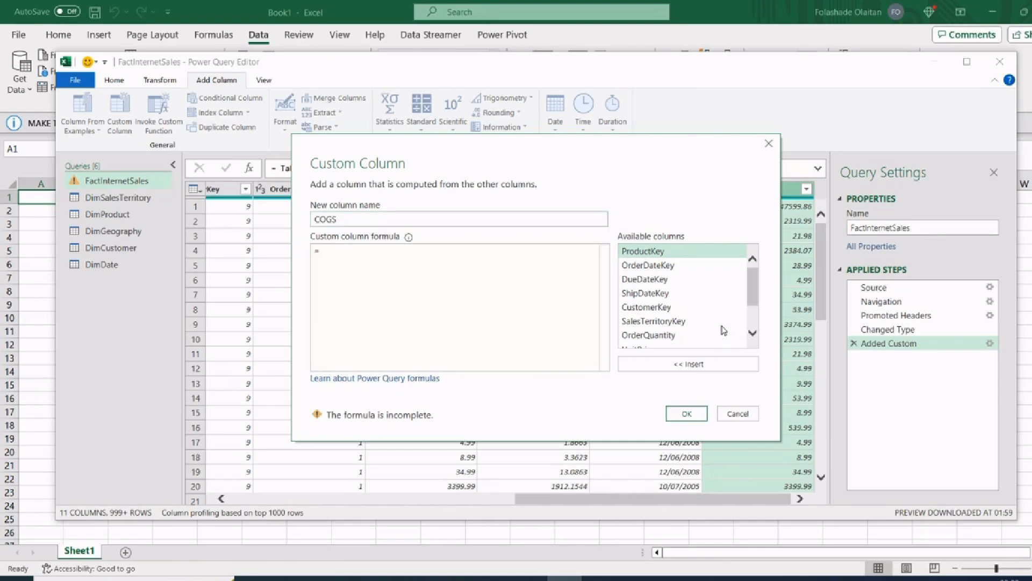
Define the COGS column's formula as [OrderQuantity]*[Cost] and add the column to the query.
scroll(753, 291, "down", 2)
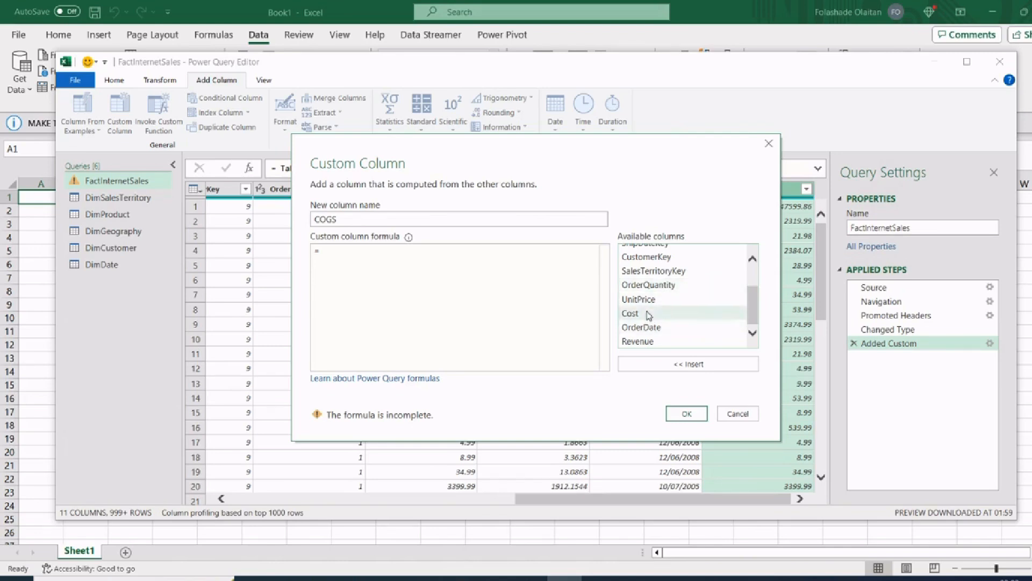
left_click(667, 292)
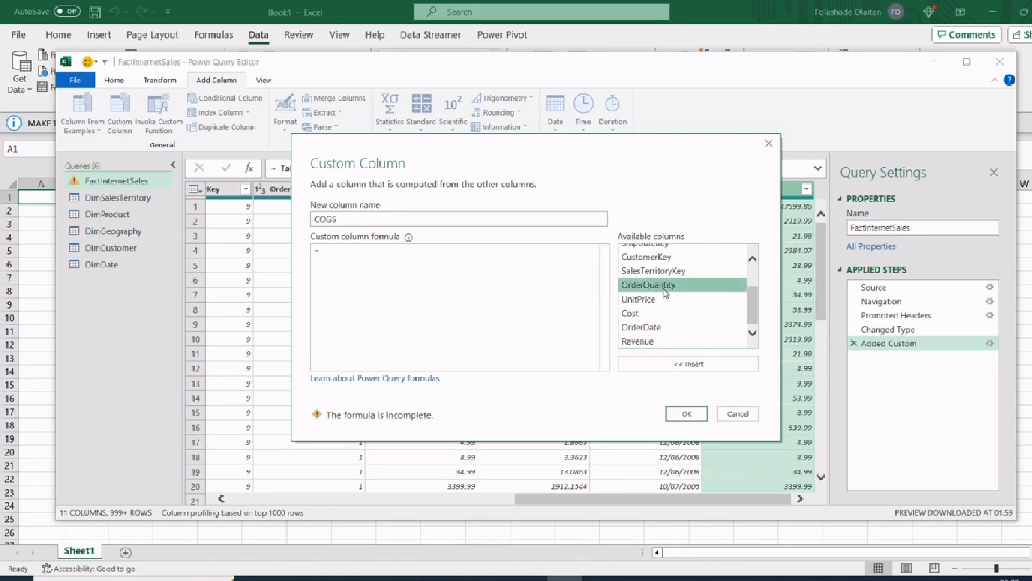
left_click(685, 367)
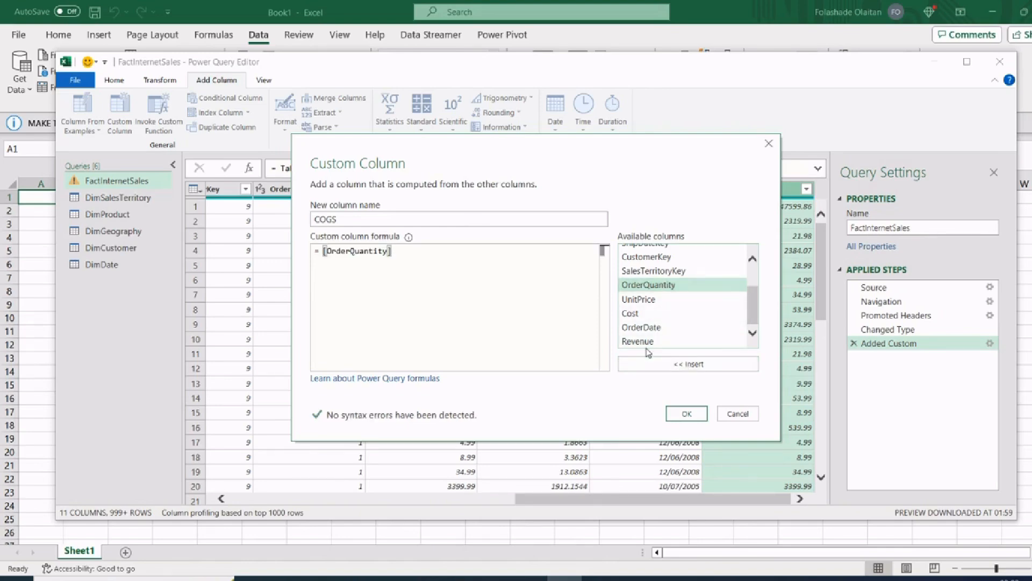
type("*")
left_click(635, 314)
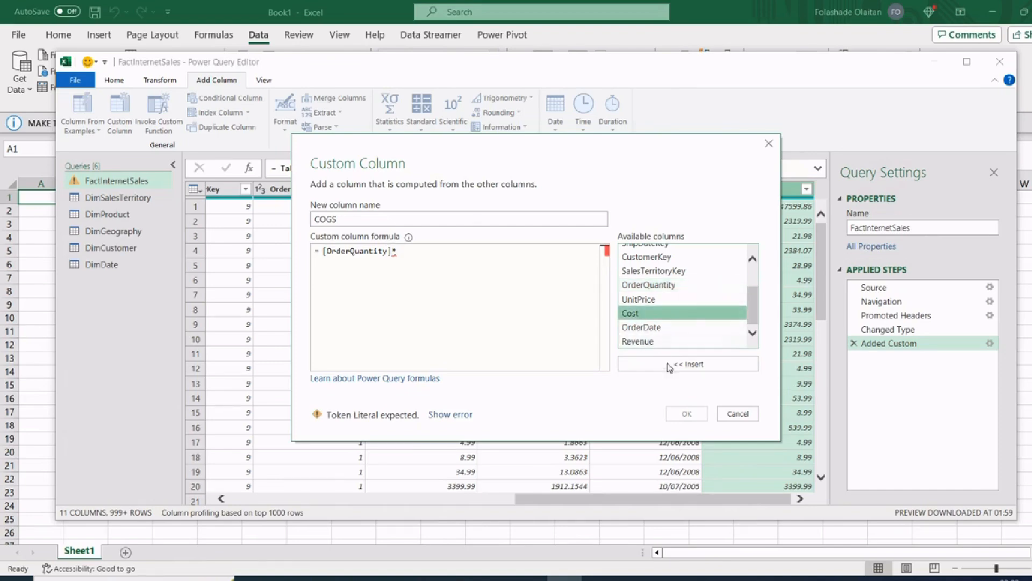
left_click(670, 366)
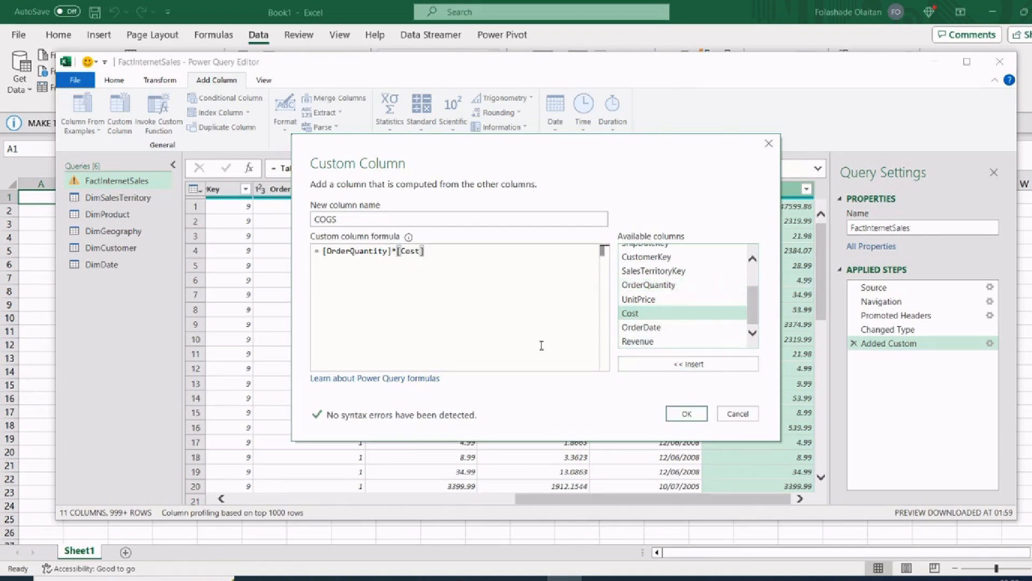
left_click(686, 414)
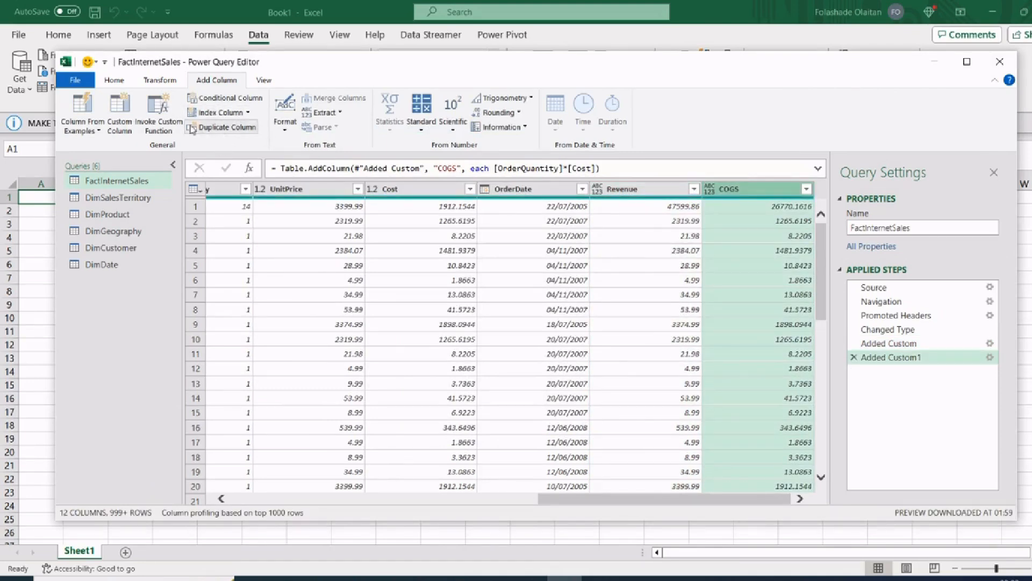
Start a third custom column in FactInternetSales and name it Profit.
left_click(106, 106)
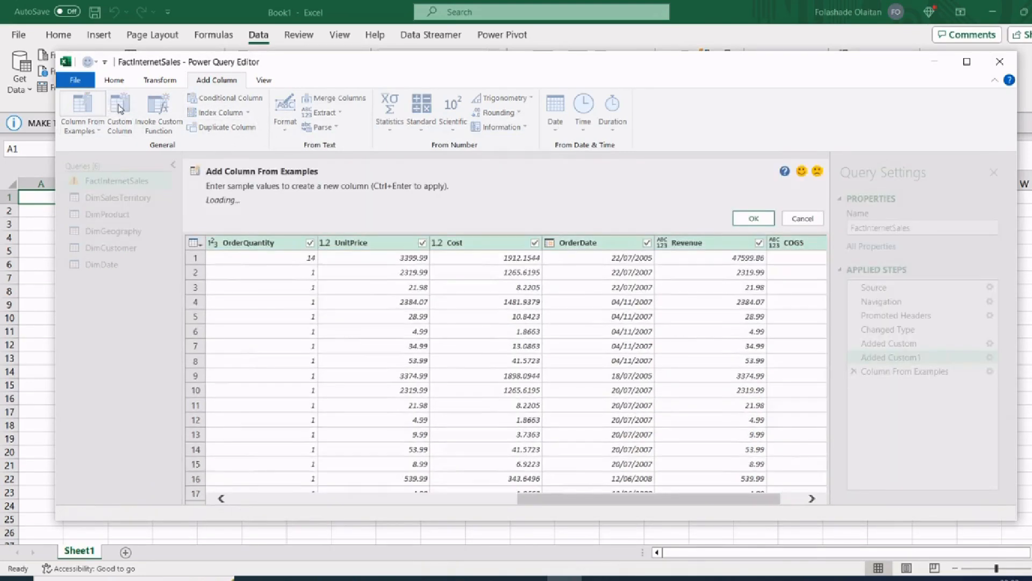
left_click(785, 212)
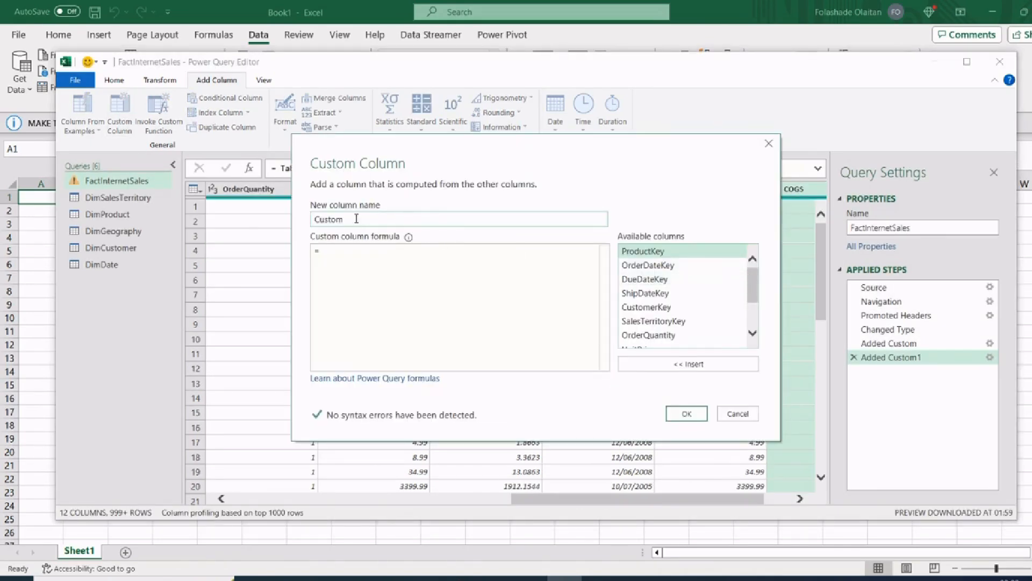
left_click_drag(356, 219, 295, 212)
type("Profu")
key("BackSpace")
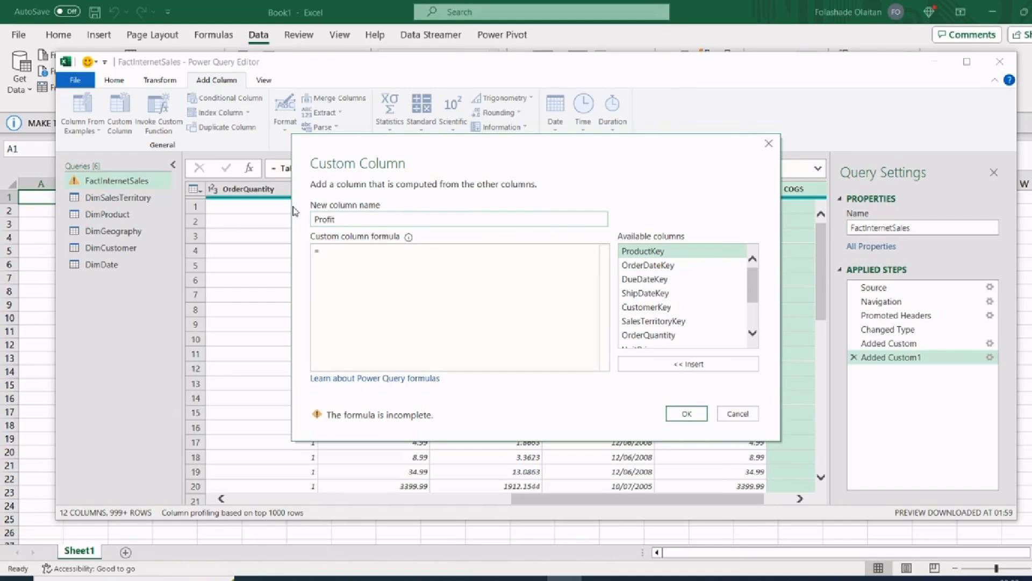
Define the Profit column's formula as [Revenue]-[COGS] and add the column to the query.
left_click(338, 251)
scroll(758, 288, "down", 2)
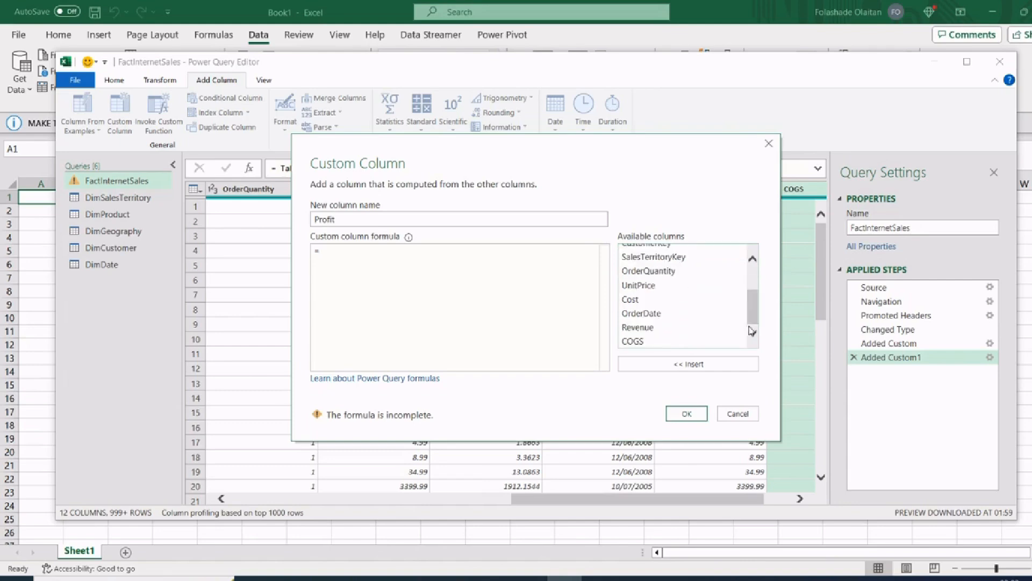
left_click(675, 366)
type("-")
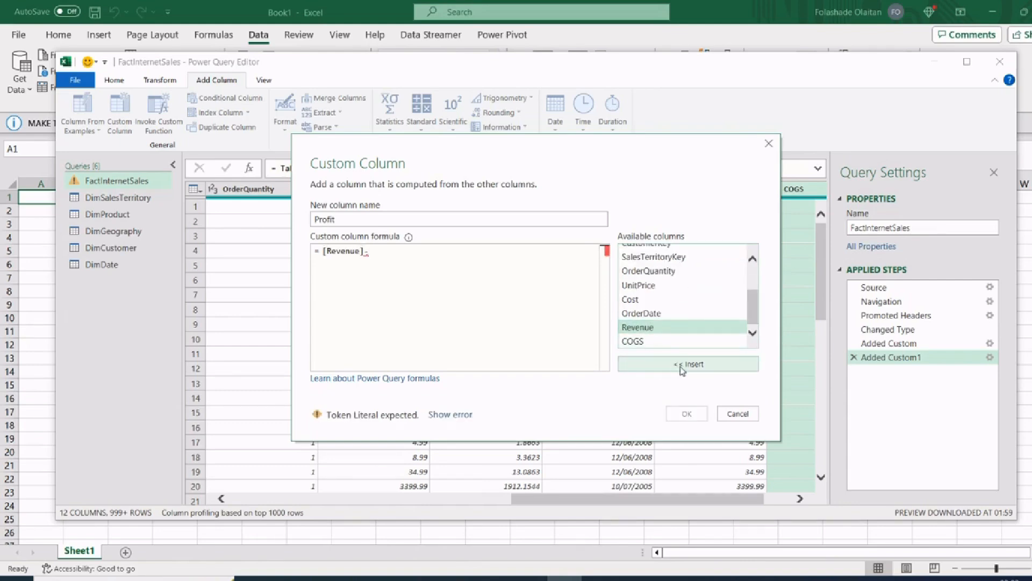
left_click(651, 341)
left_click(689, 364)
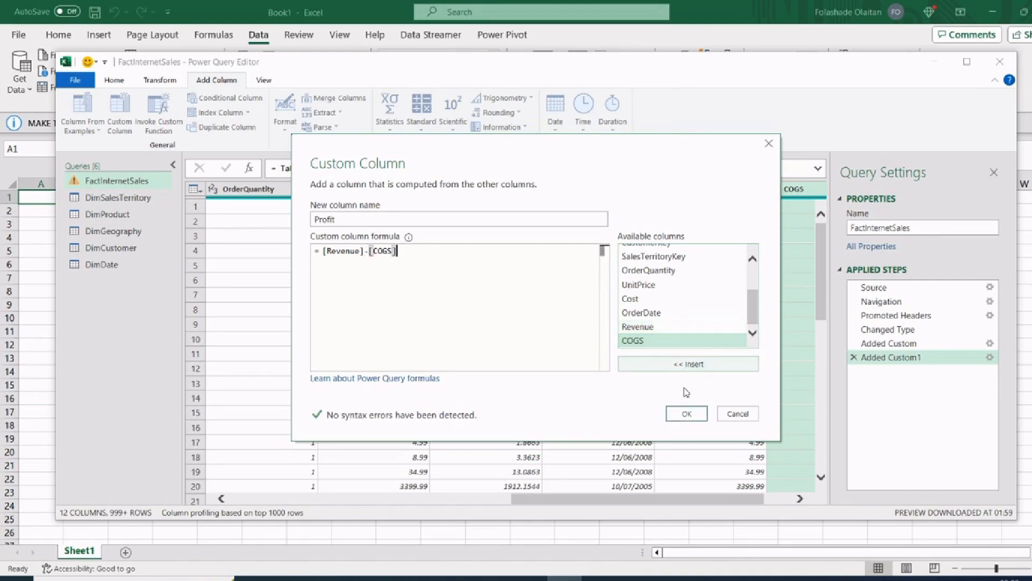
left_click(687, 413)
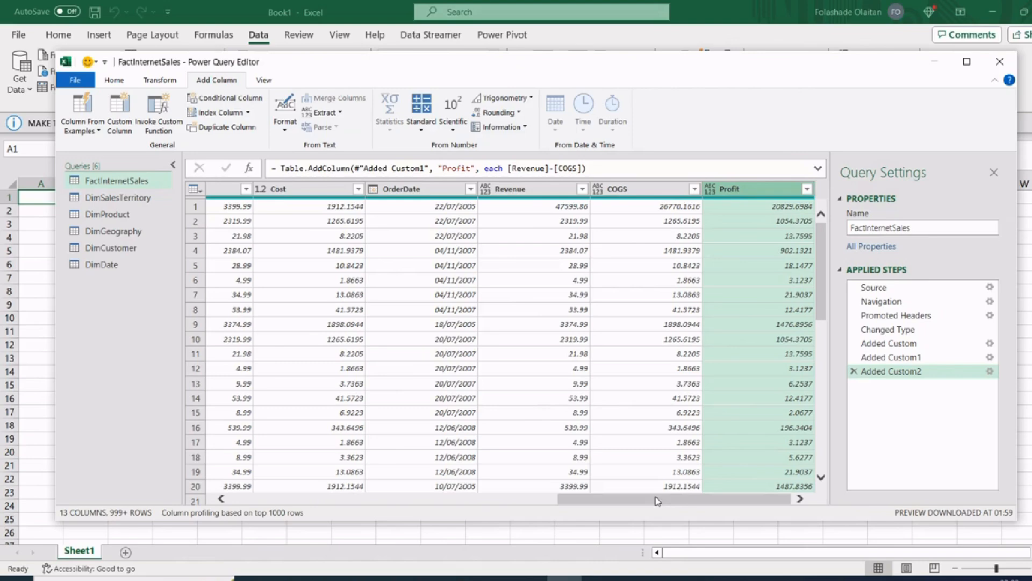
Review the FactInternetSales columns and check the data type options of the UnitPrice and Cost columns.
left_click_drag(657, 501, 230, 414)
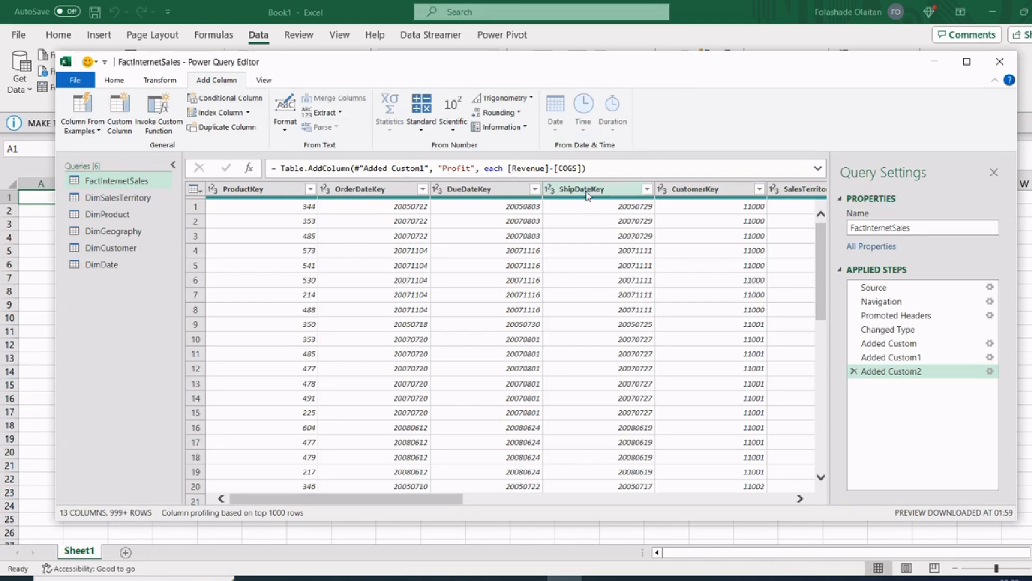
left_click(455, 487)
left_click_drag(436, 420, 684, 418)
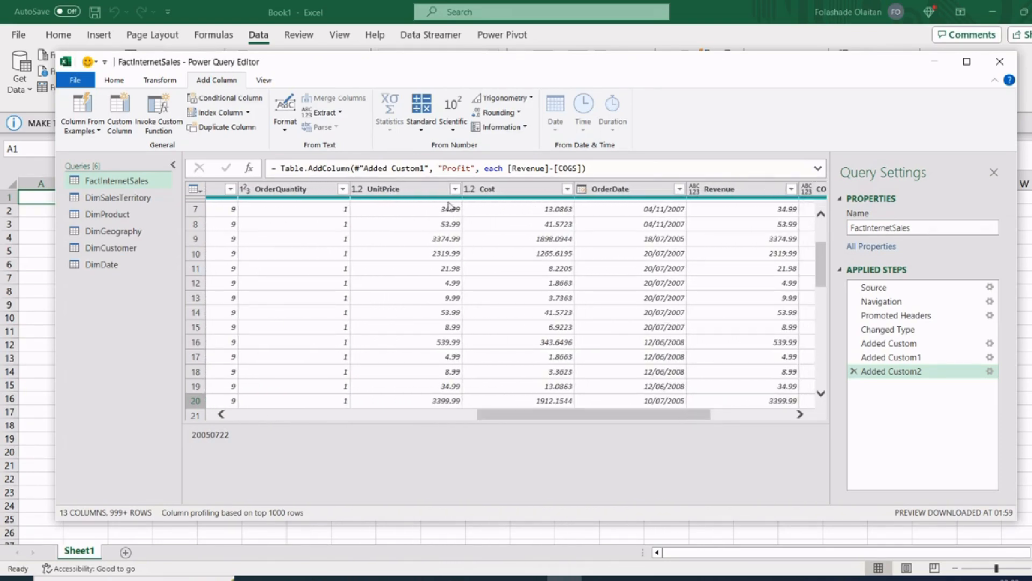
left_click(358, 190)
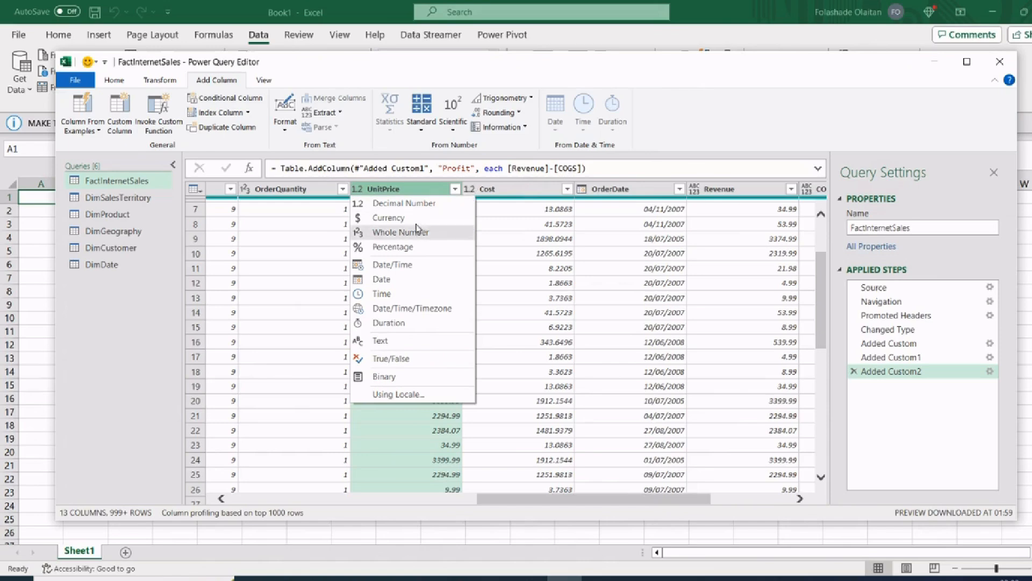
left_click(470, 189)
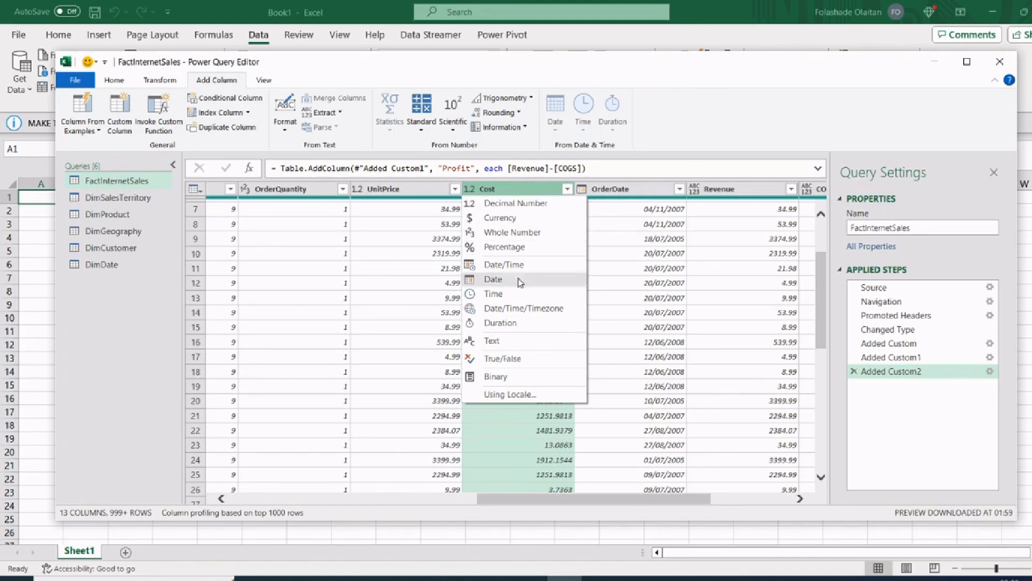
left_click(535, 503)
left_click_drag(535, 502, 616, 502)
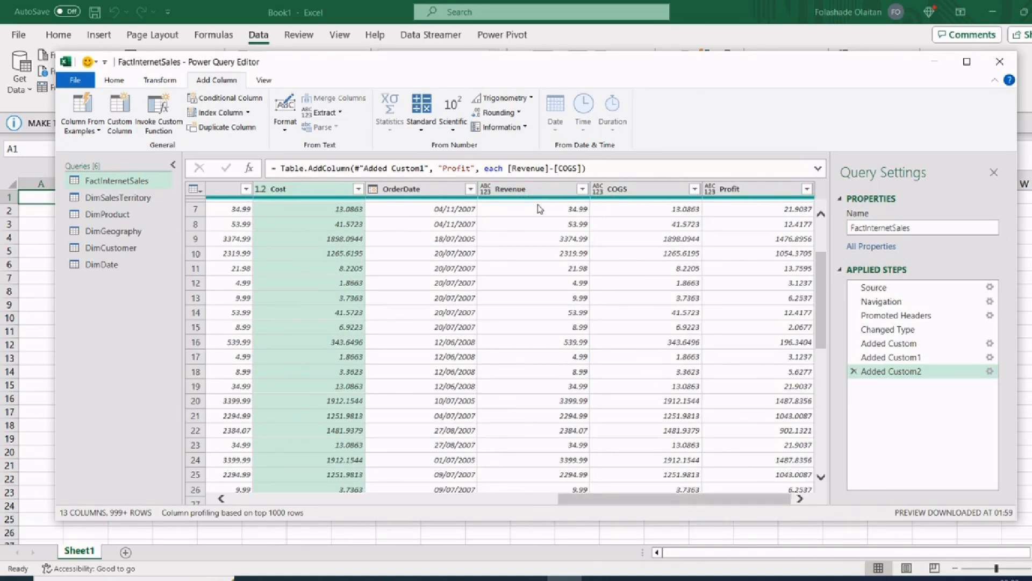
Change the data type of the Revenue, COGS and Profit columns in FactInternetSales to Currency.
left_click(485, 191)
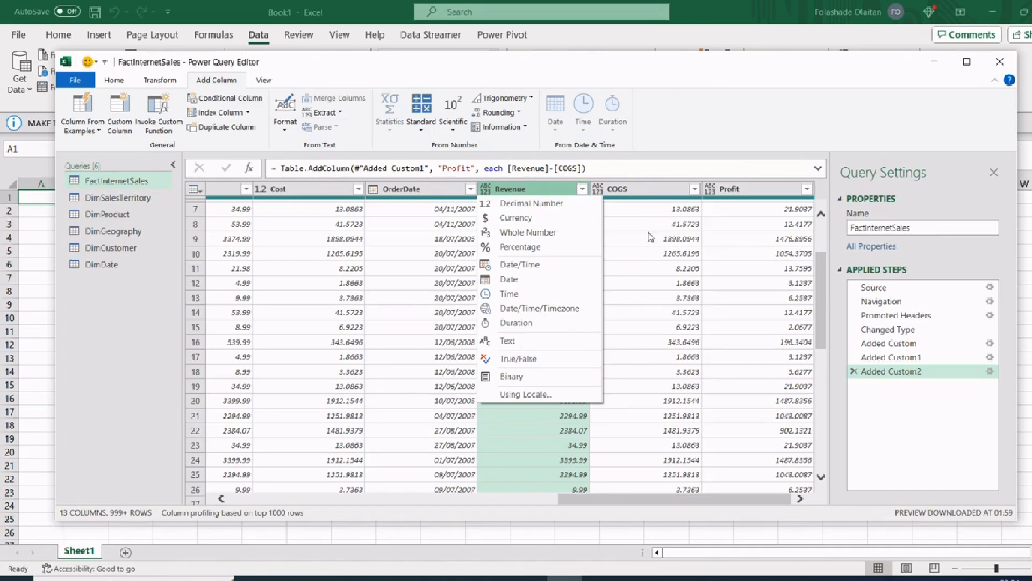
left_click(537, 218)
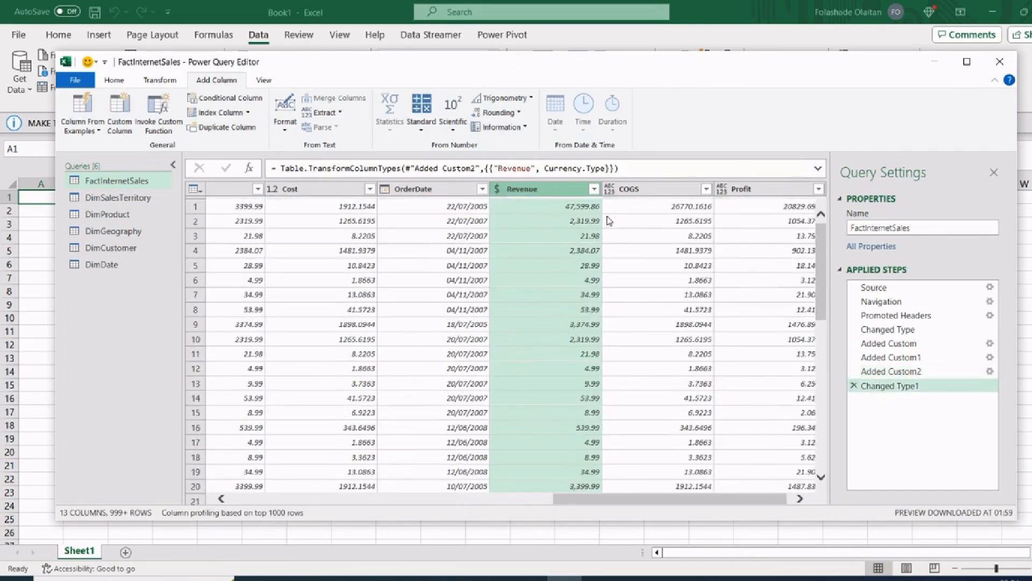
left_click(609, 190)
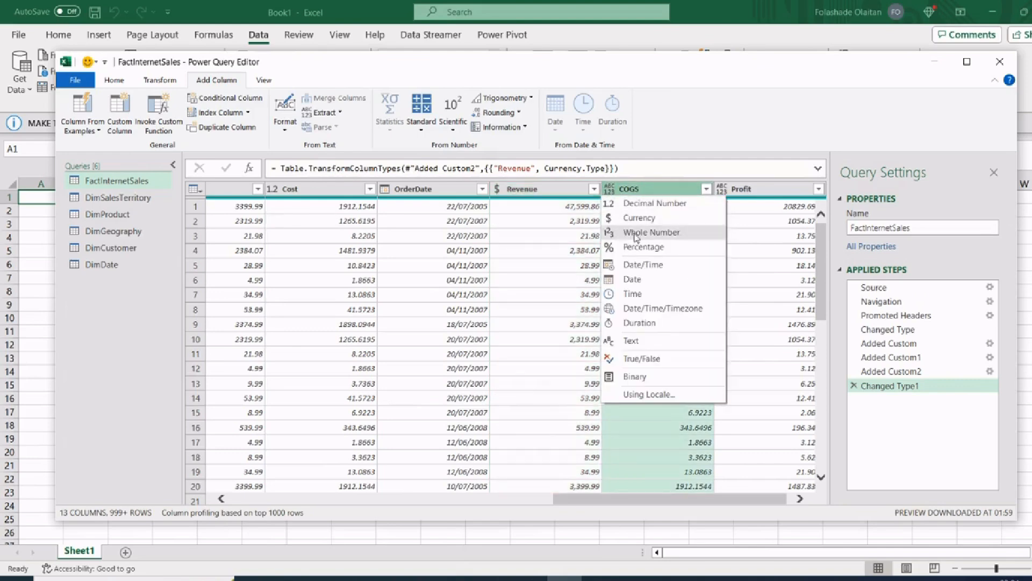
left_click(617, 219)
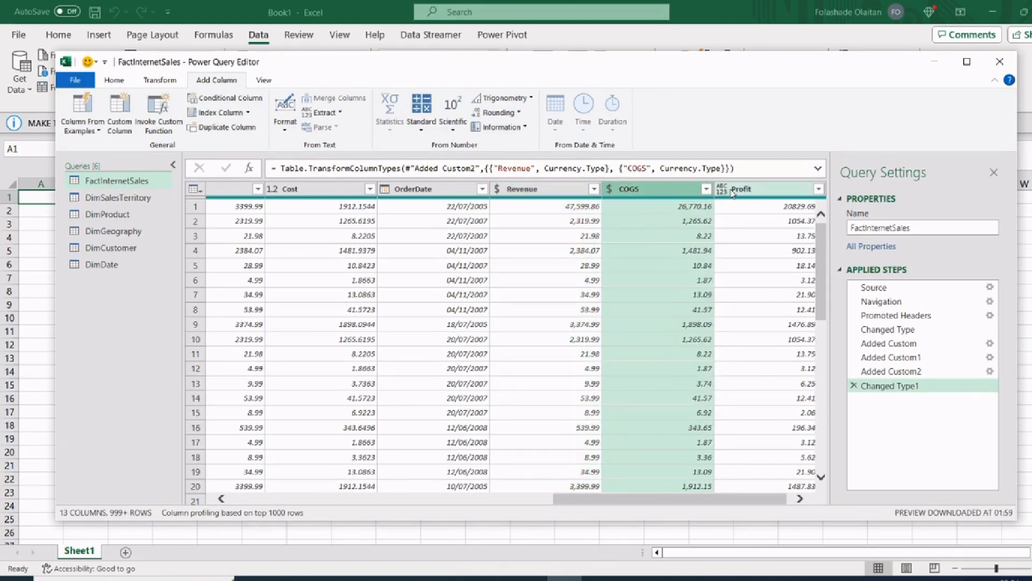
left_click(722, 192)
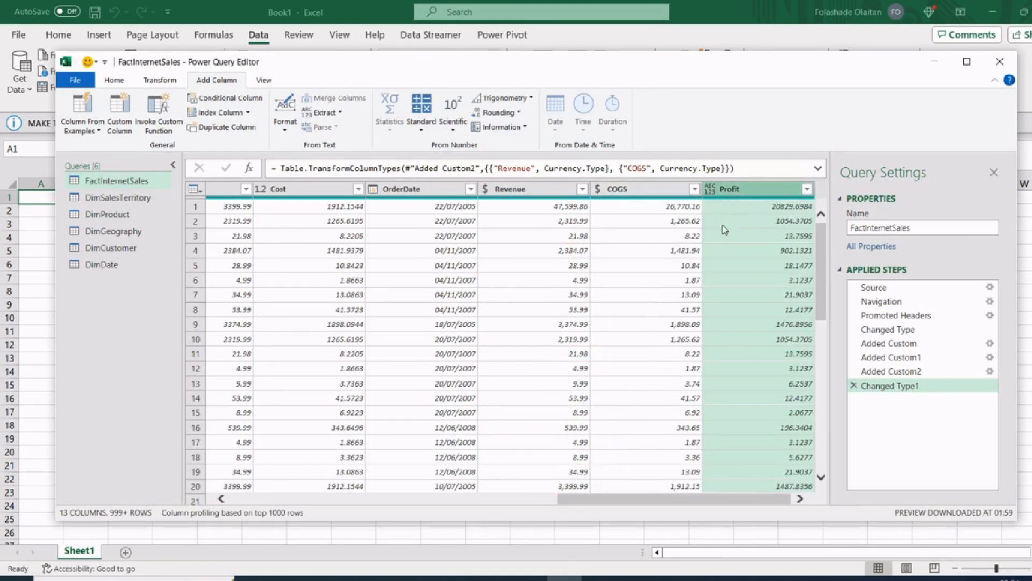
left_click(711, 189)
left_click(726, 221)
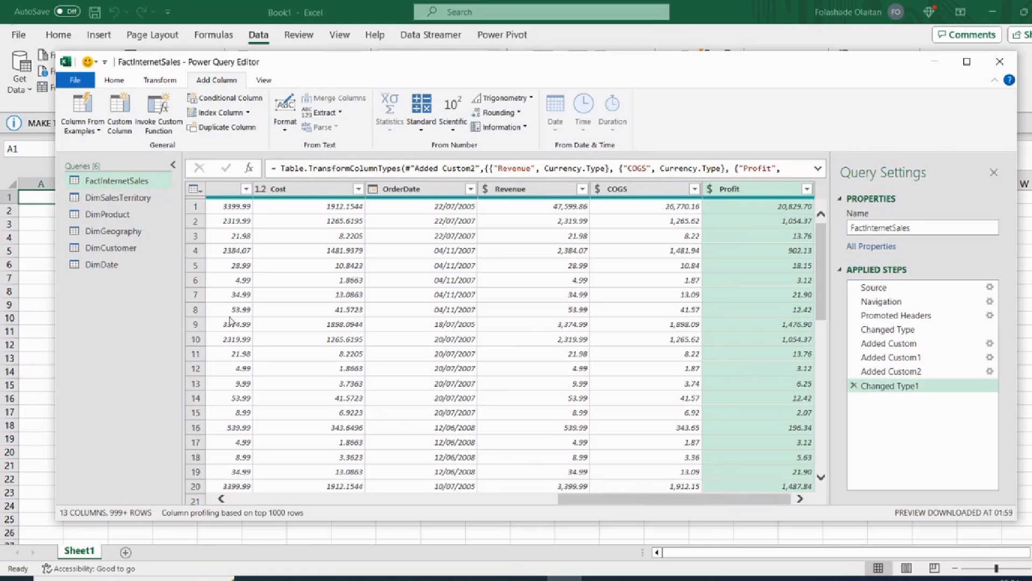
Review the columns and data types of the DimSalesTerritory, DimProduct and DimGeography queries.
left_click(114, 201)
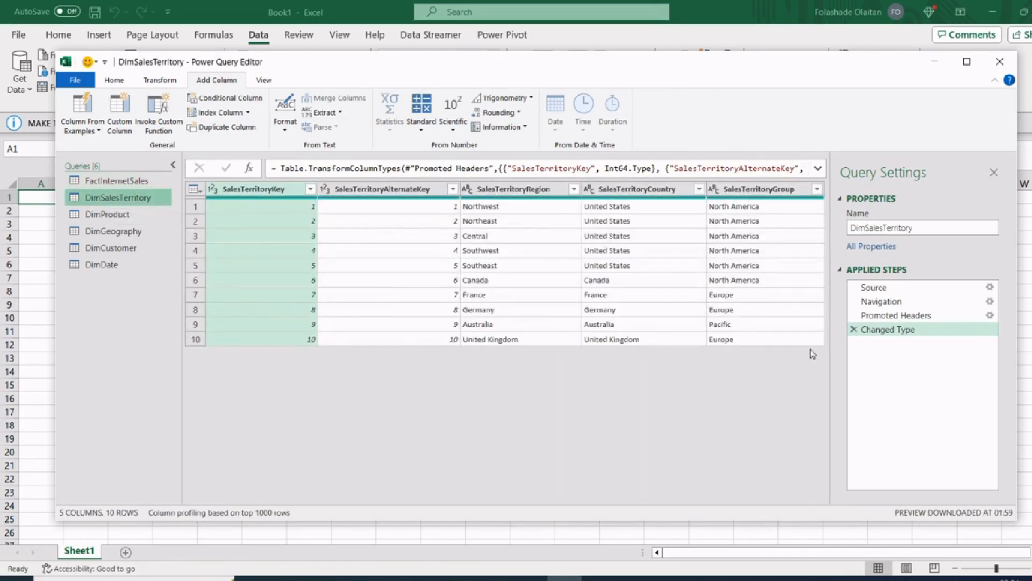
left_click(113, 215)
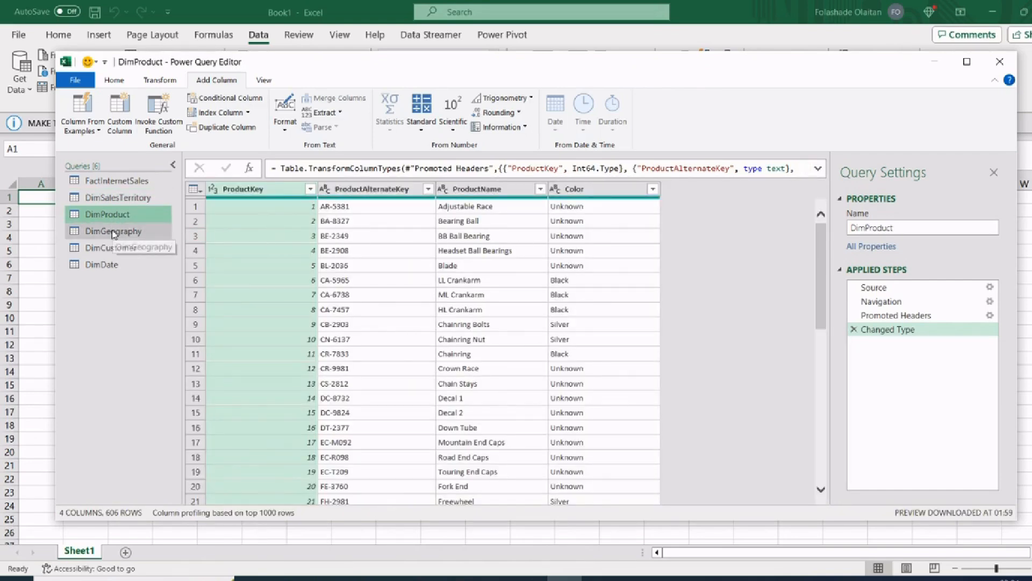
left_click(114, 232)
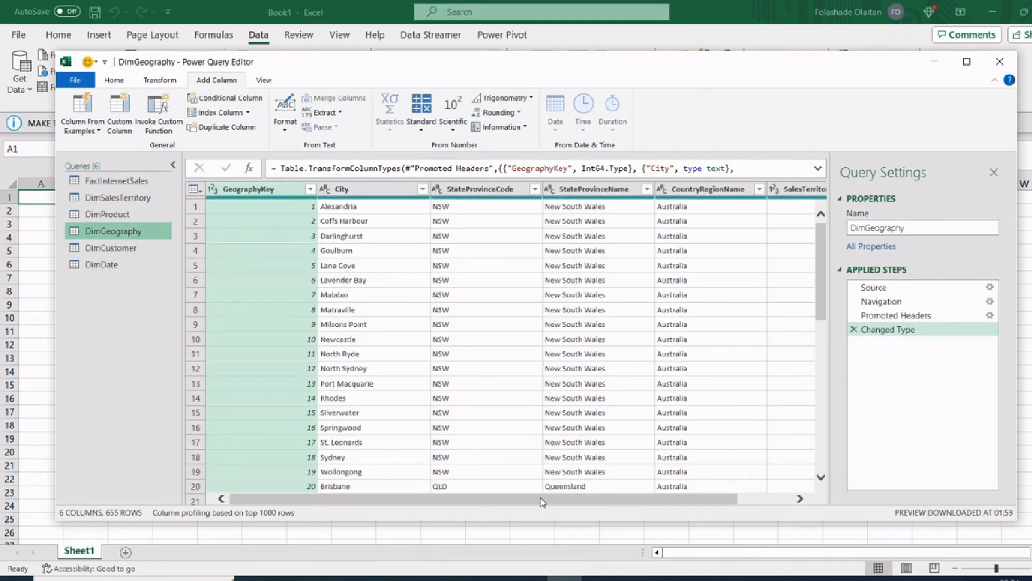
left_click_drag(542, 502, 599, 502)
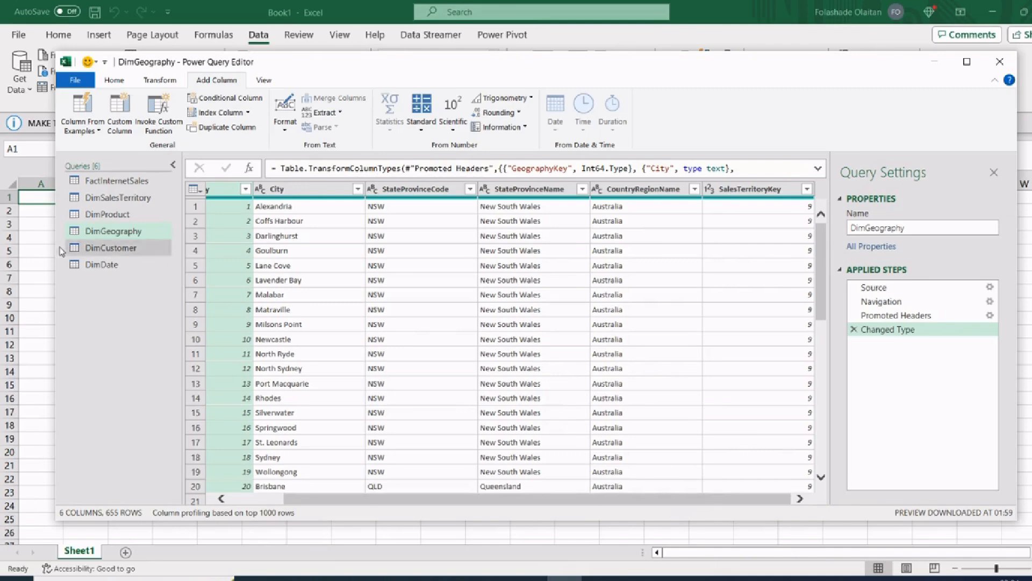
In DimCustomer, merge the LastName and FirstName columns, in that order, with a Space separator into a column named Full Name.
left_click(121, 248)
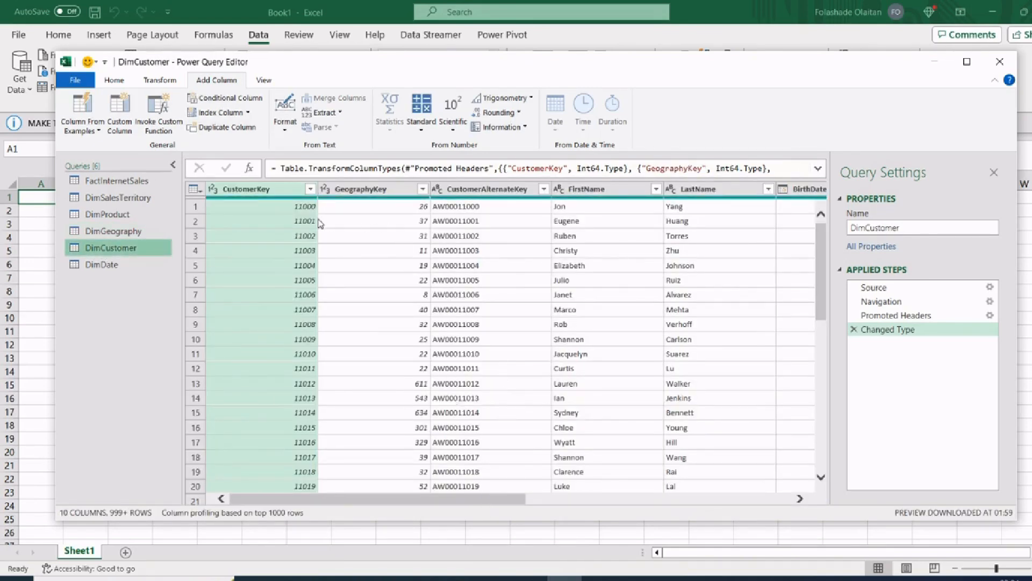
left_click(590, 188)
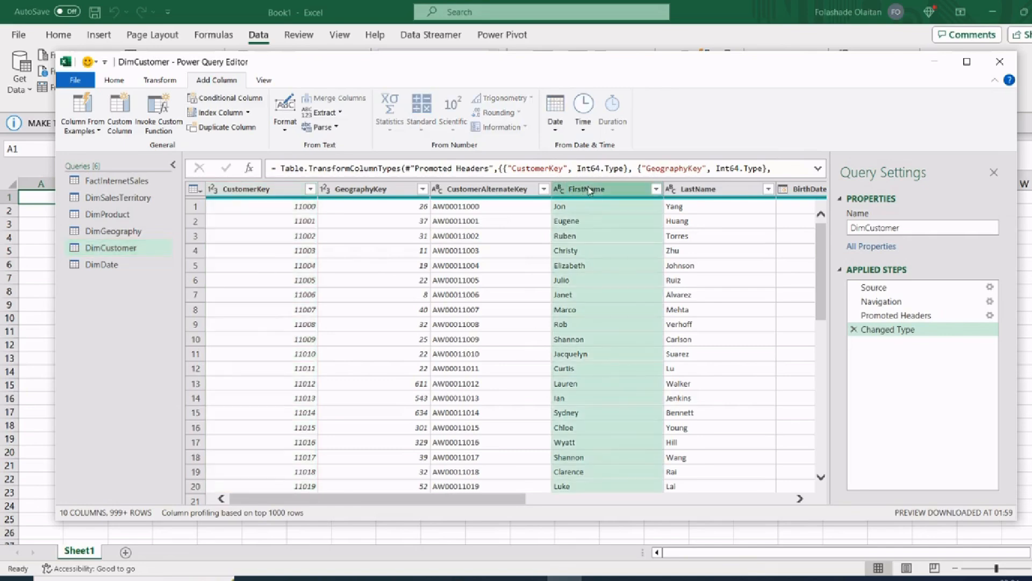
left_click(706, 190)
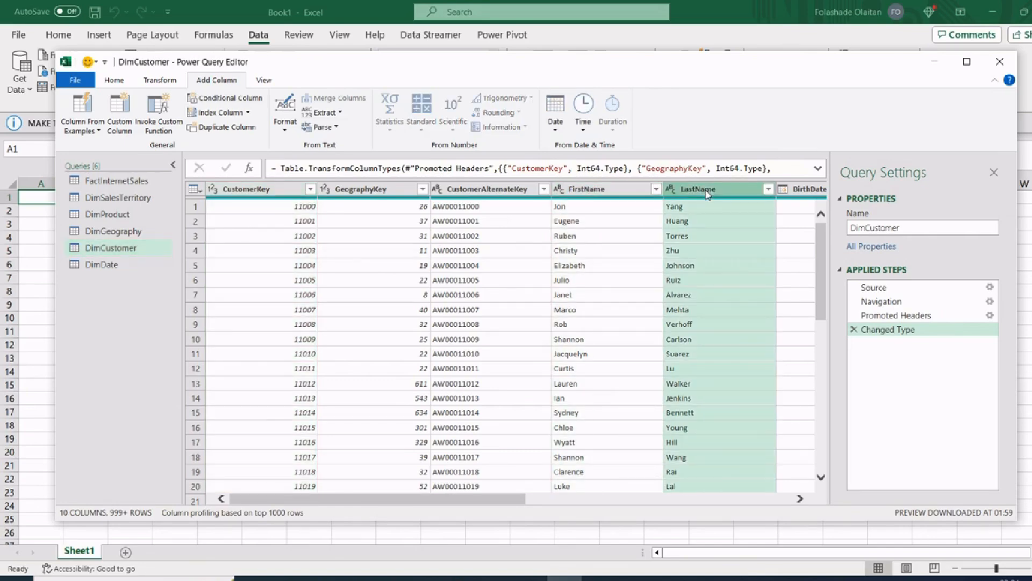
left_click(593, 190, "ctrl")
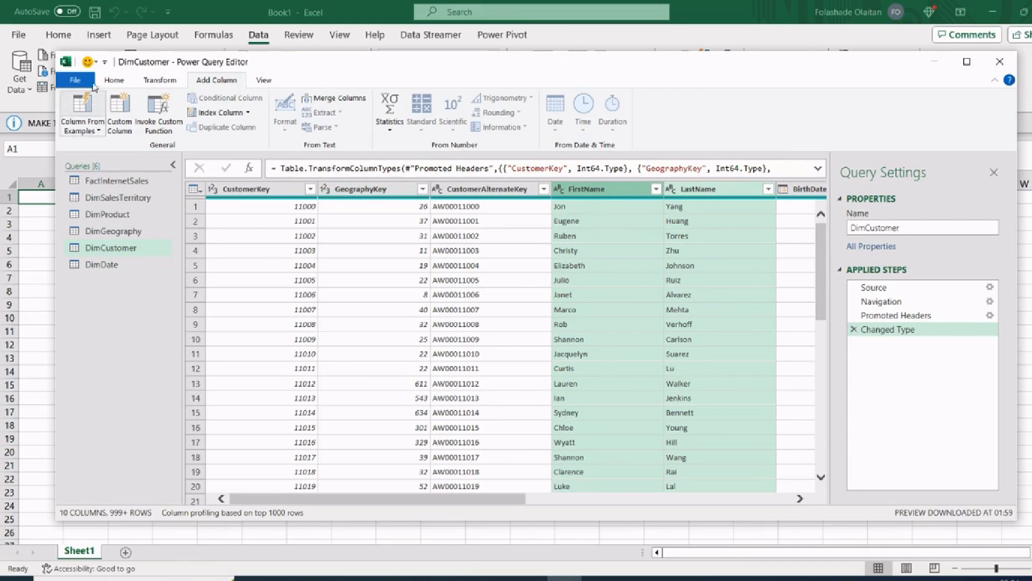
left_click(160, 80)
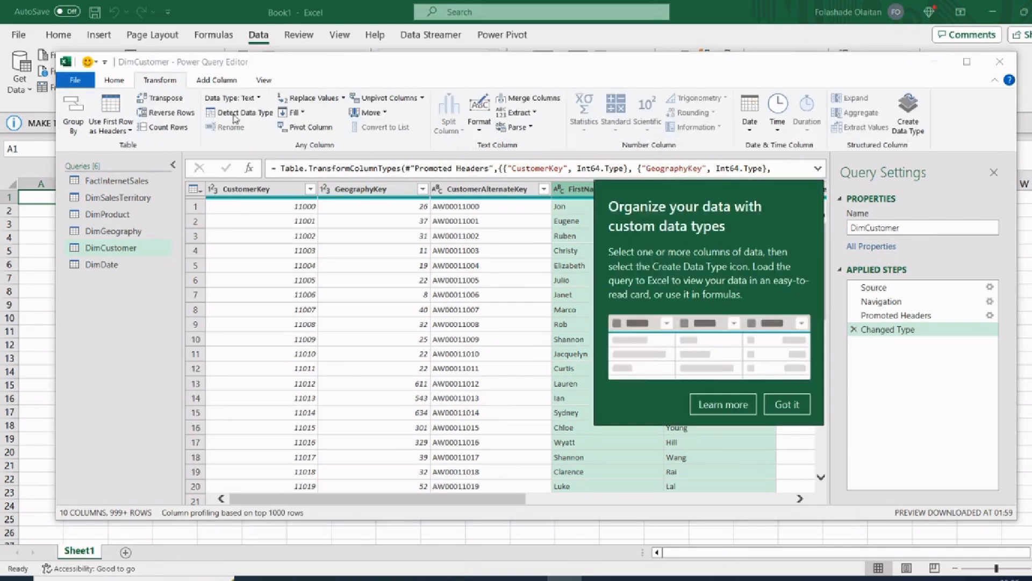
left_click(788, 409)
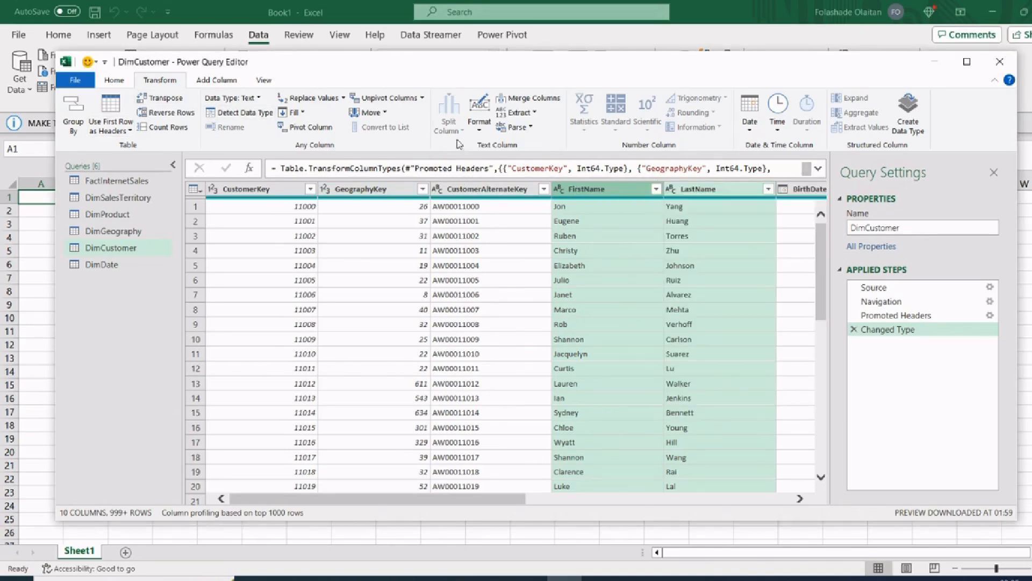
left_click(536, 101)
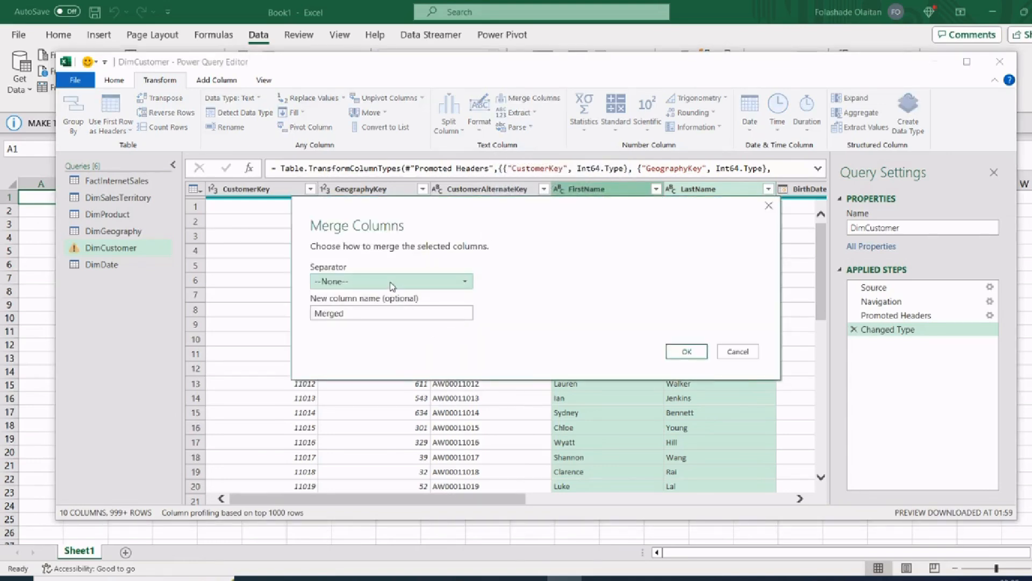
left_click(392, 282)
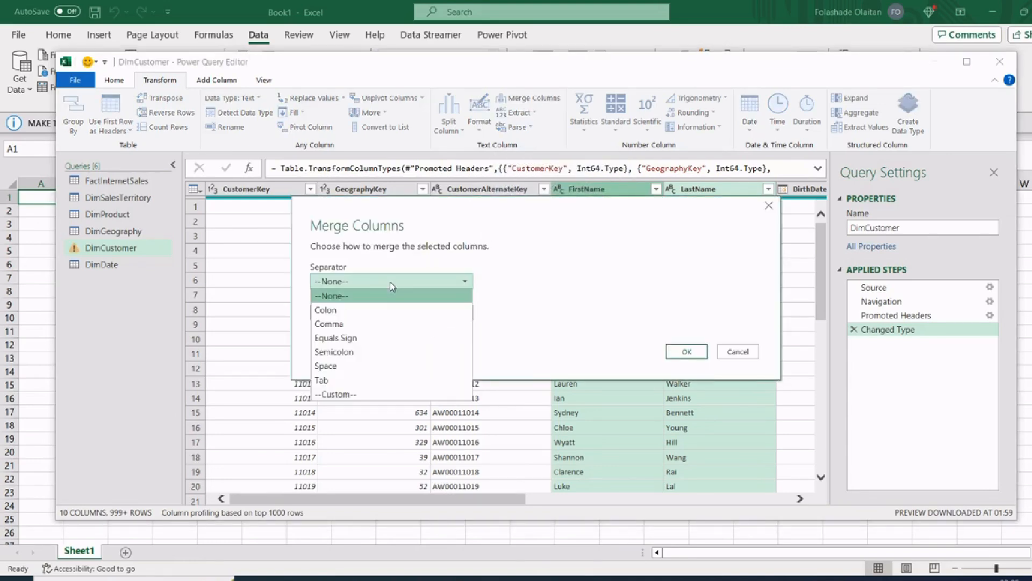
left_click(344, 365)
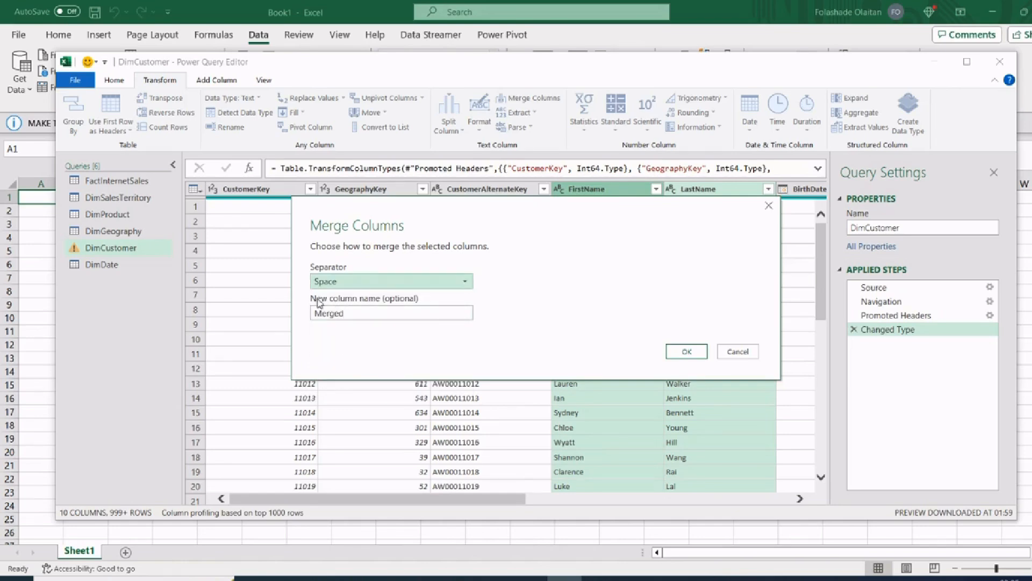
left_click_drag(360, 316, 313, 310)
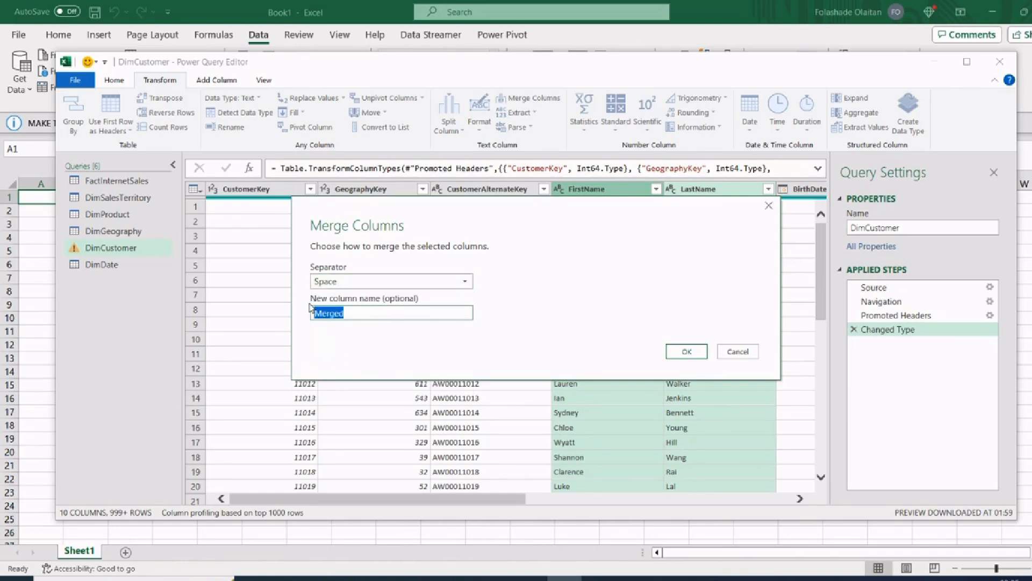
type("Full Name")
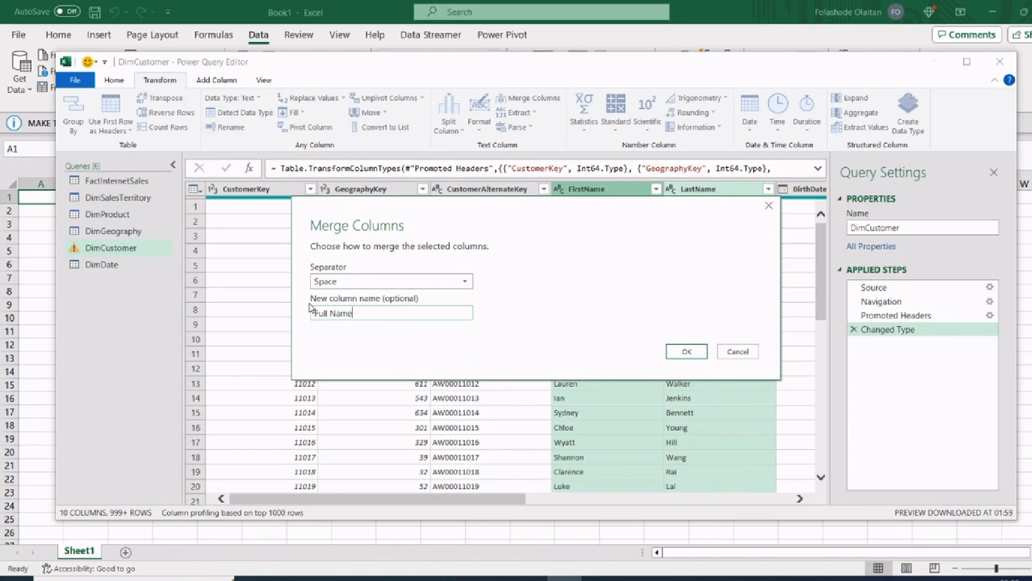
left_click(687, 351)
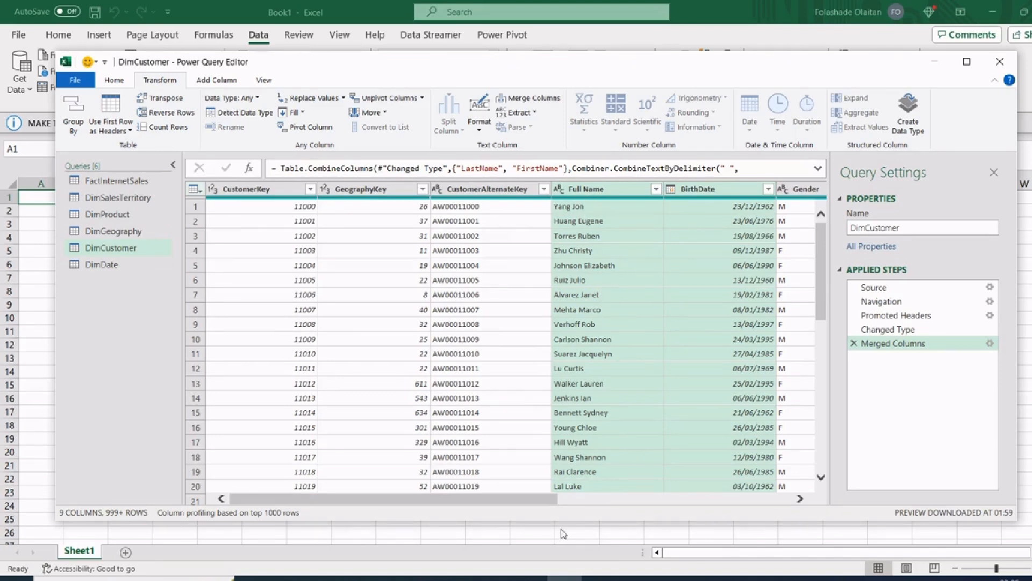
left_click_drag(537, 499, 296, 484)
In the DimDate query, add a Year column extracted from the Date column.
left_click(109, 267)
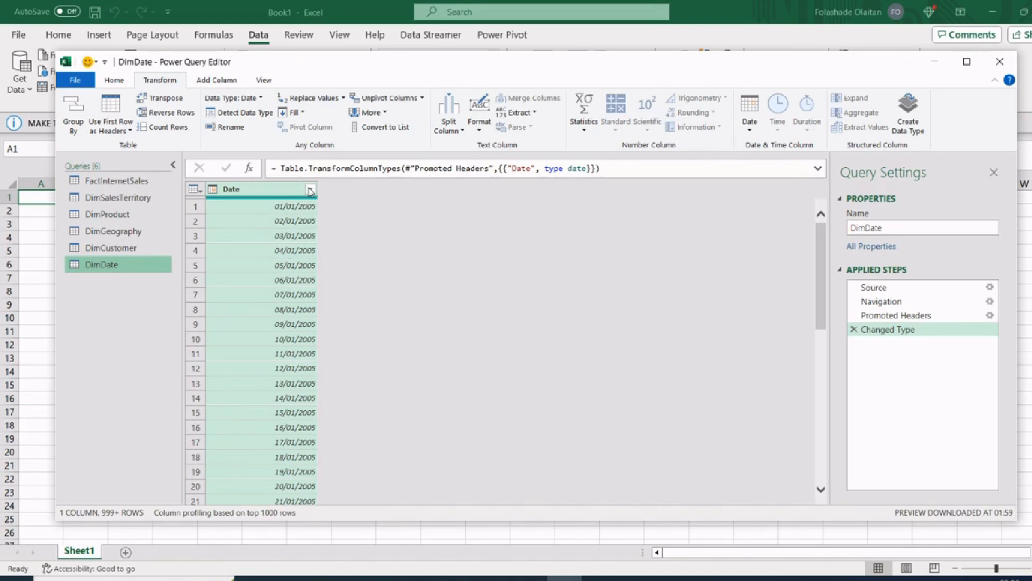
left_click(277, 191)
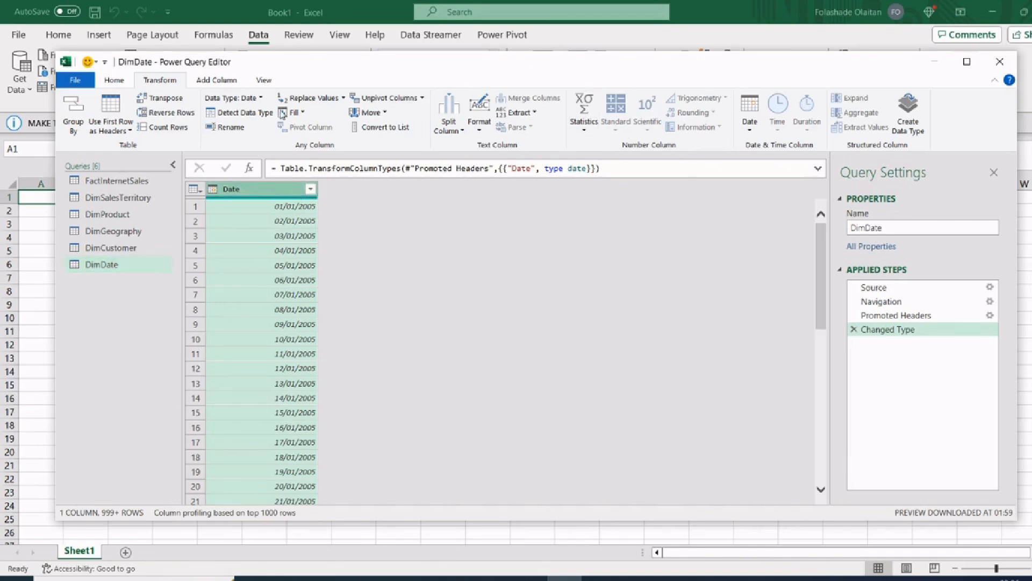
left_click(214, 80)
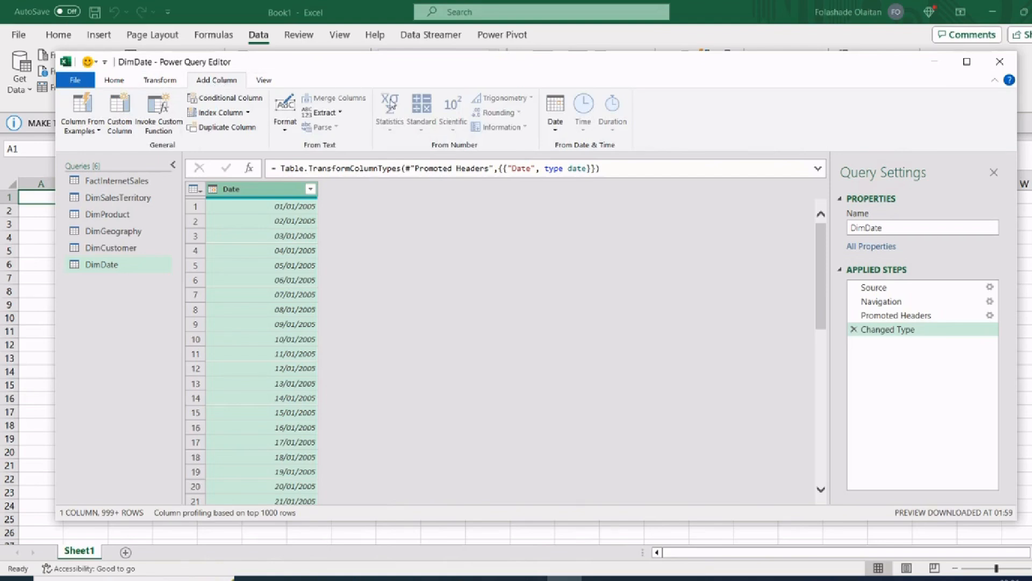
left_click(555, 133)
mouse_move(585, 195)
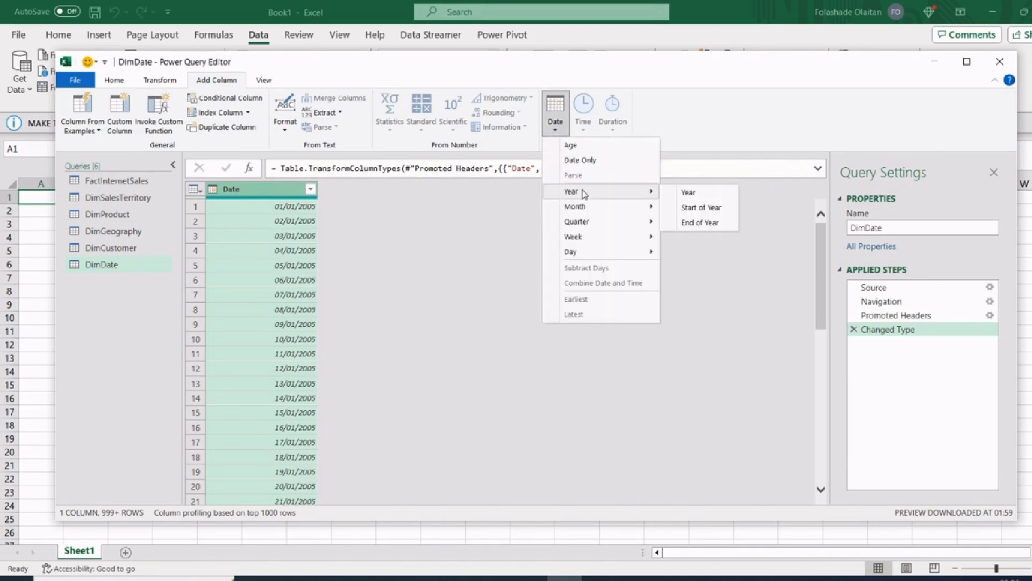
left_click(698, 197)
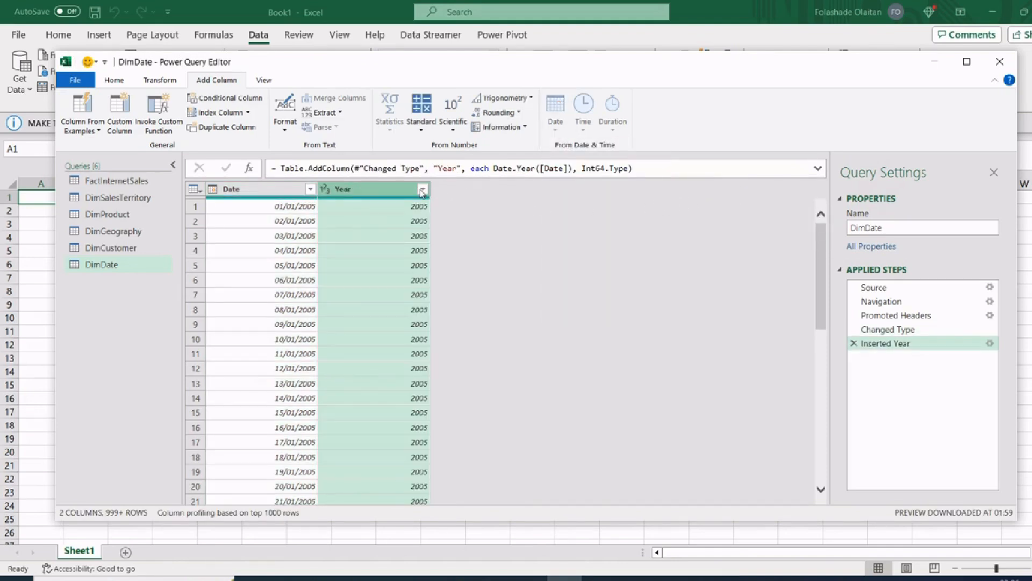
Add a Quarter of Year column to DimDate based on the Date column.
left_click(264, 192)
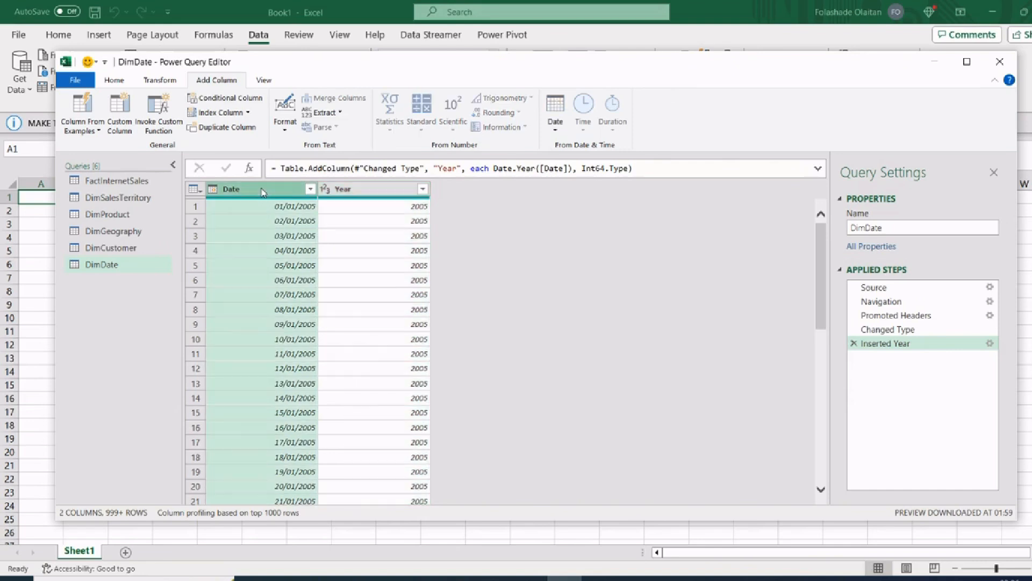
left_click(556, 131)
mouse_move(602, 228)
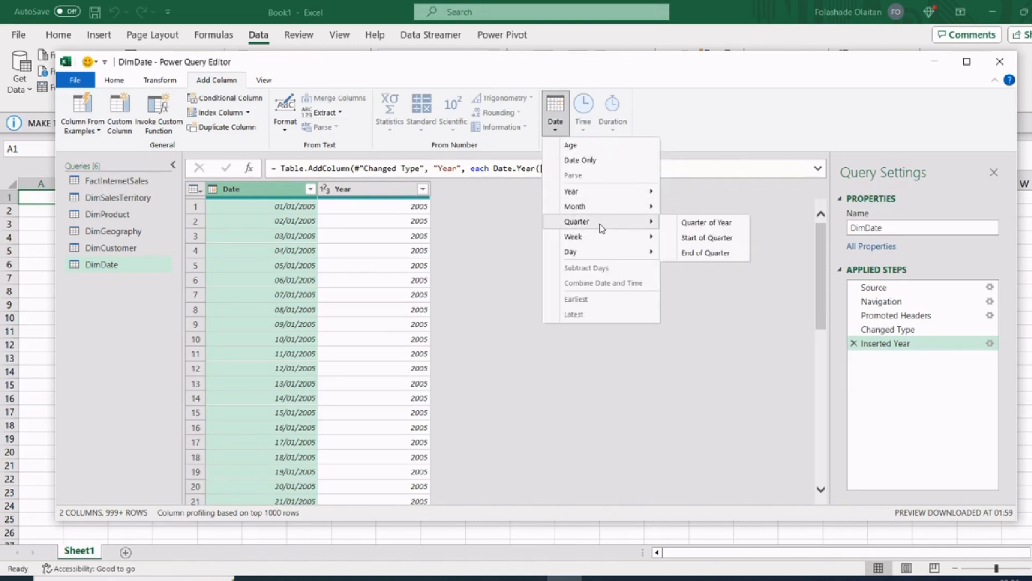
left_click(727, 228)
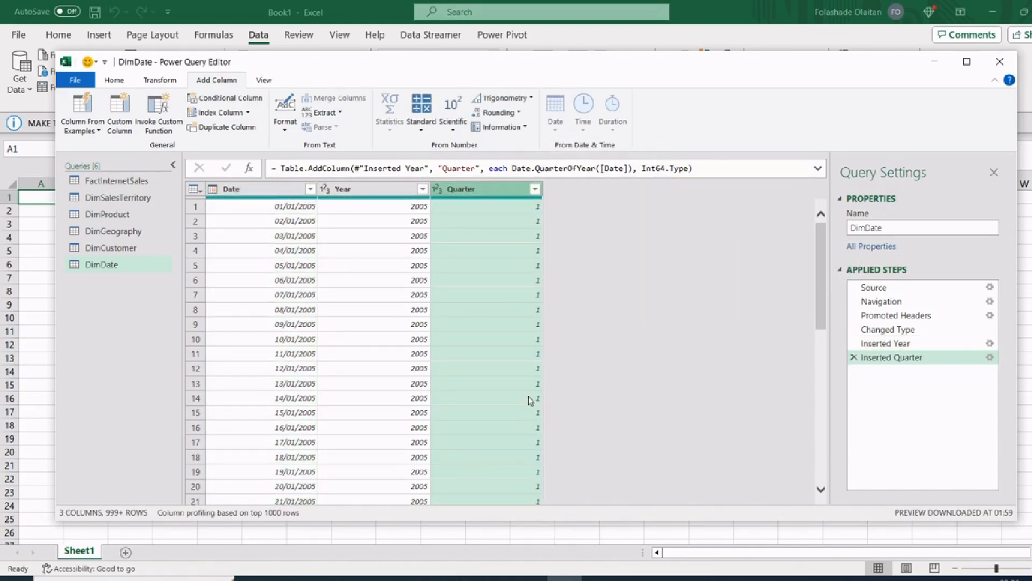
Add a Month number column to DimDate, extracted from the Date column.
left_click(252, 190)
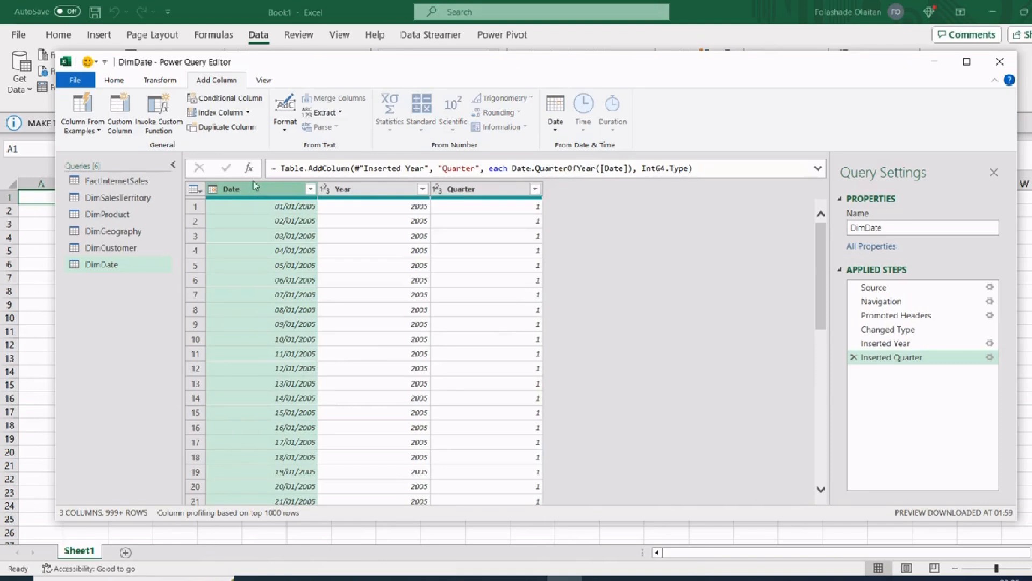
left_click(556, 129)
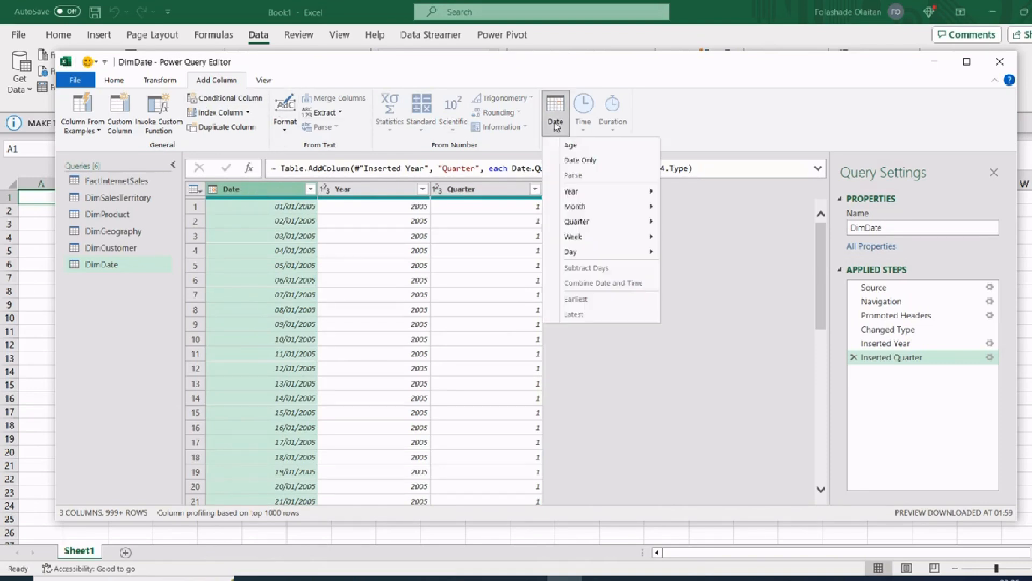
mouse_move(605, 210)
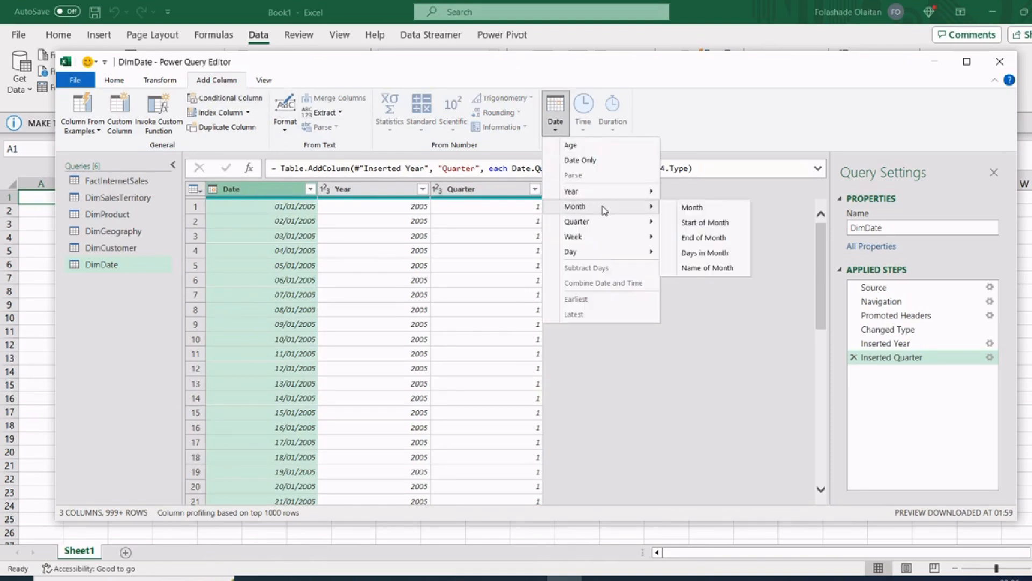
left_click(692, 210)
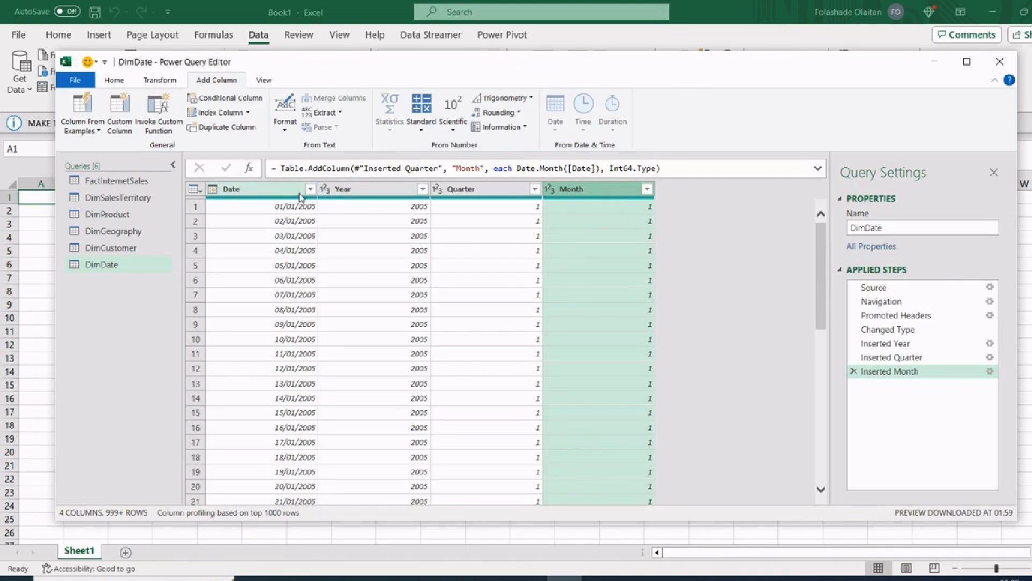
Add a Name of Month column to DimDate based on the Date column.
left_click(277, 195)
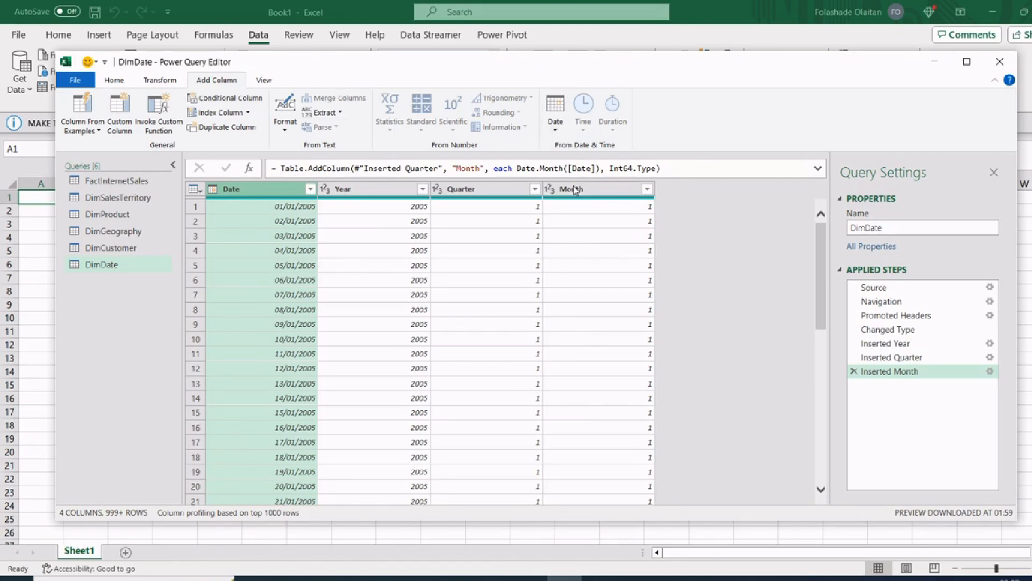
left_click(555, 128)
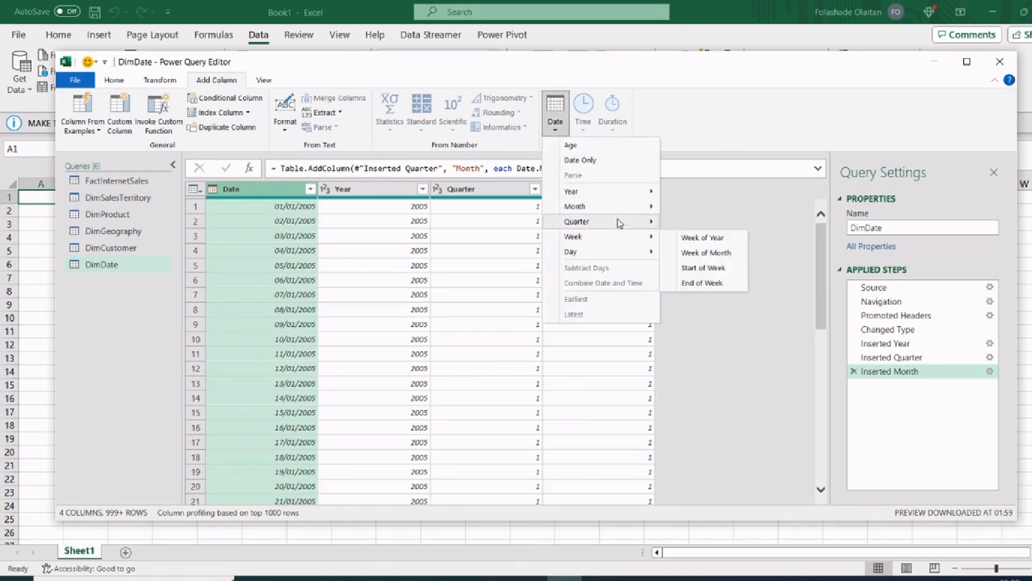
mouse_move(631, 212)
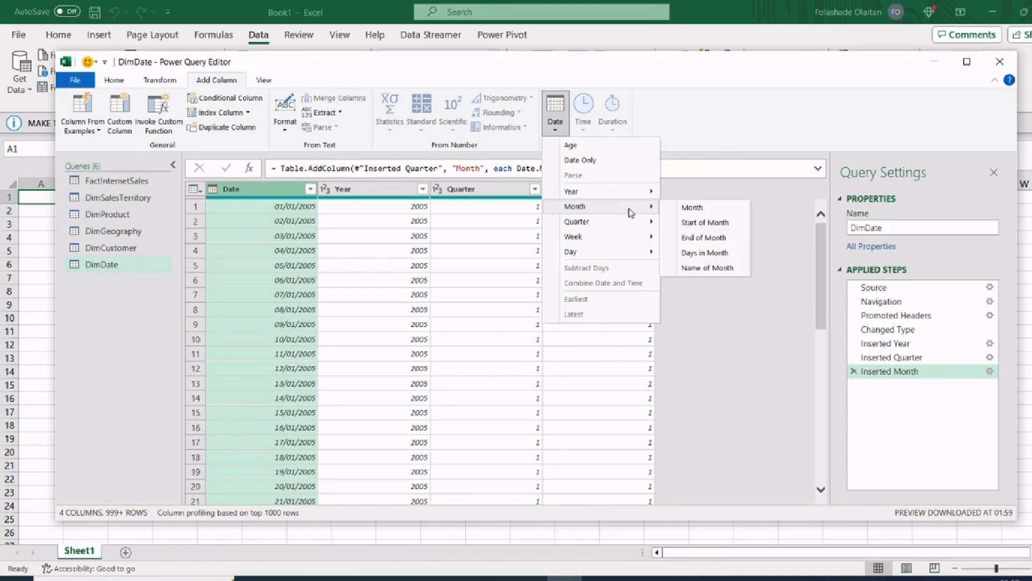
left_click(707, 267)
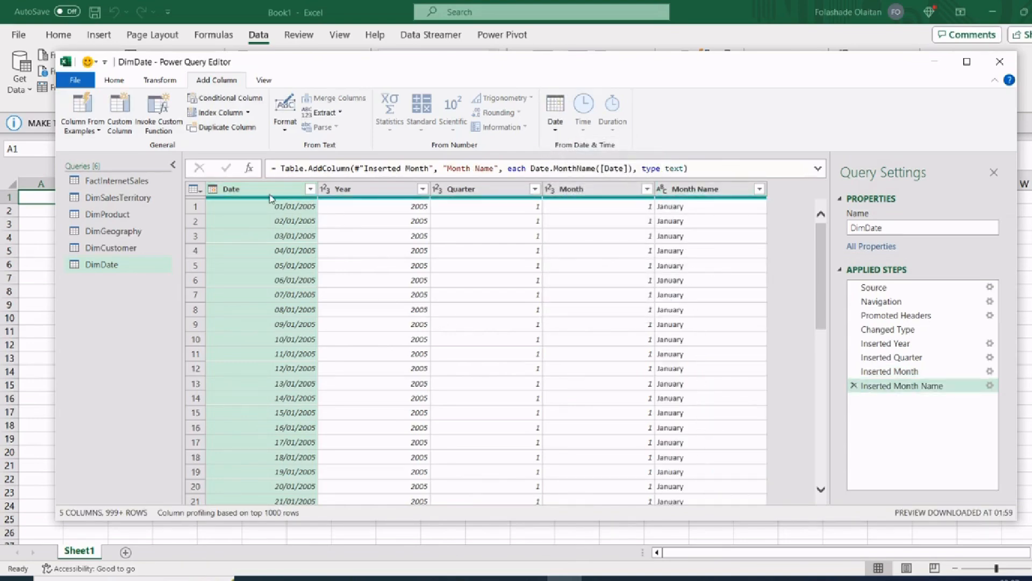
Add a Week of Year column to DimDate from the Date column.
left_click(555, 124)
mouse_move(594, 242)
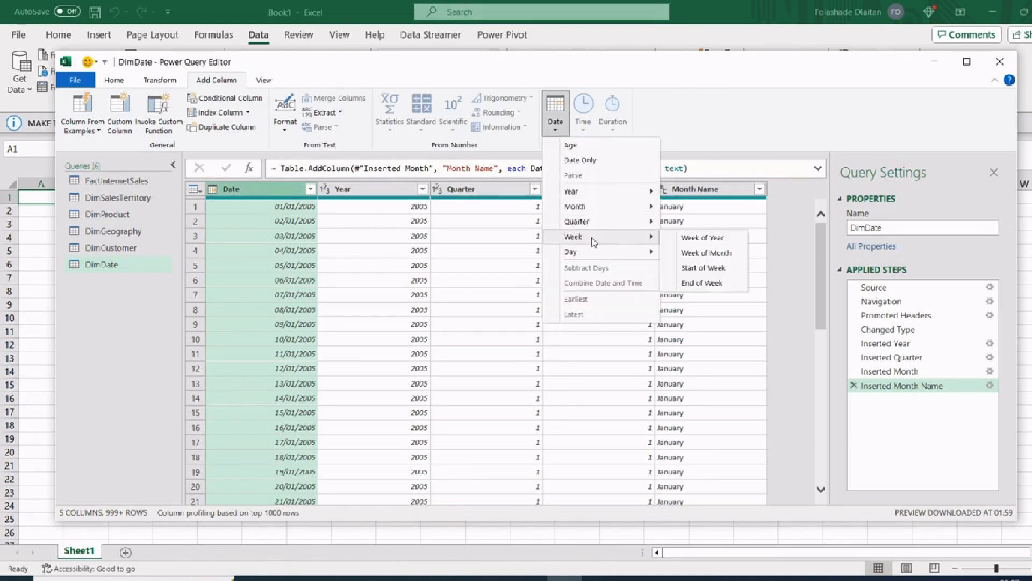
left_click(708, 242)
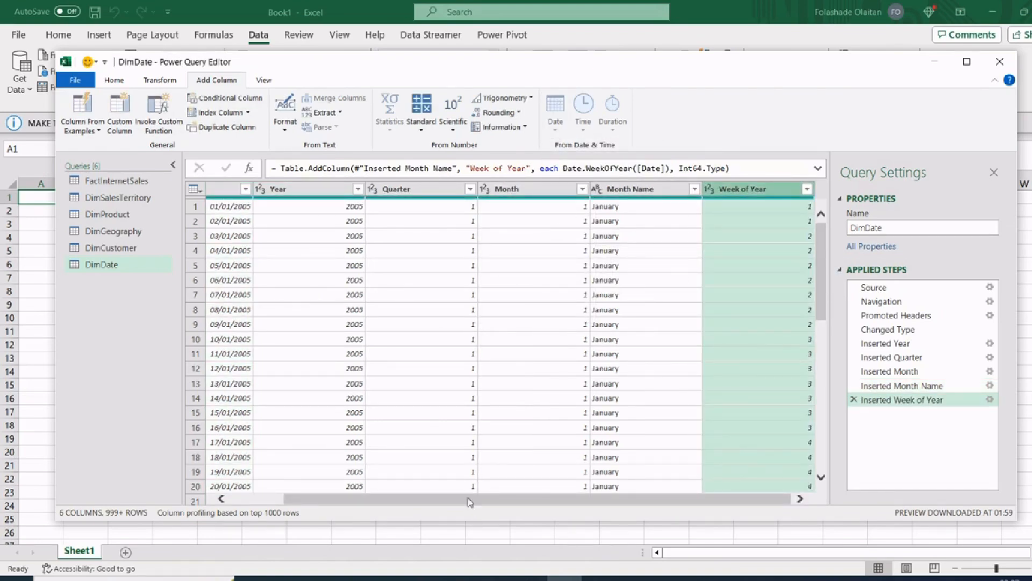
Add a Day number column to DimDate, extracted from the Date column.
left_click_drag(470, 500, 314, 478)
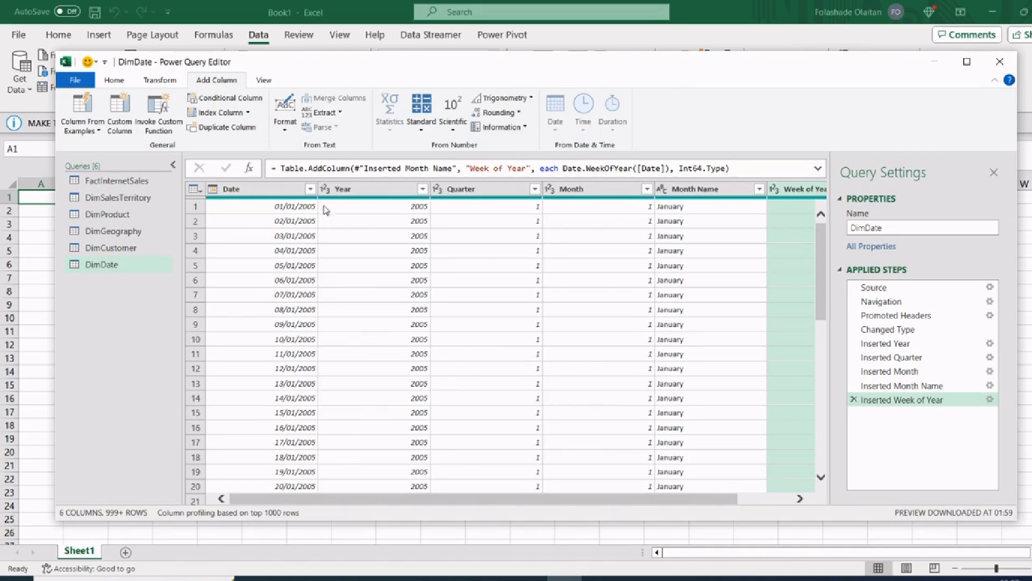
left_click(258, 190)
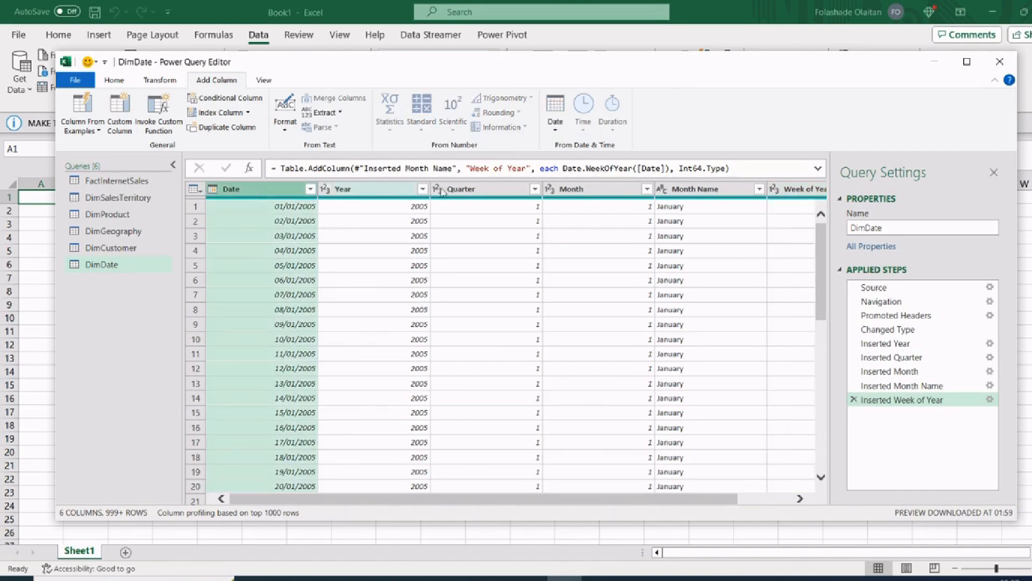
left_click(555, 123)
mouse_move(594, 252)
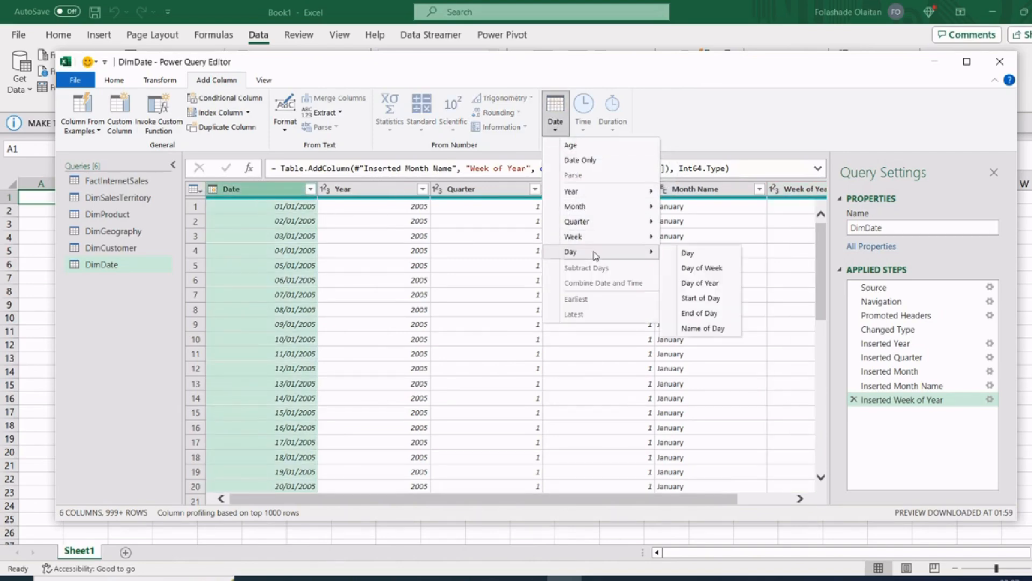
left_click(697, 256)
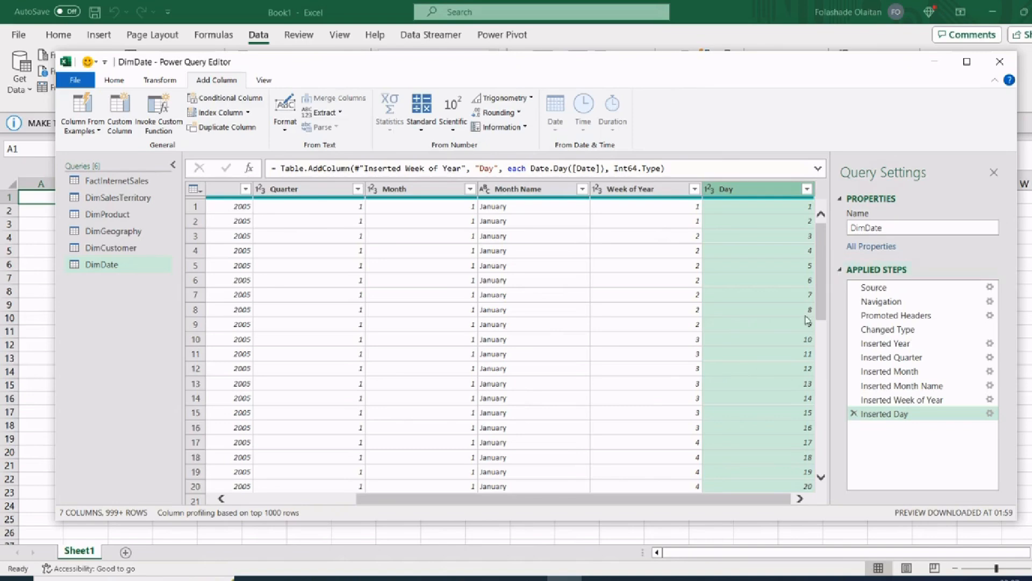
Add a Name of Day column to DimDate based on the Date column.
left_click_drag(552, 504, 425, 504)
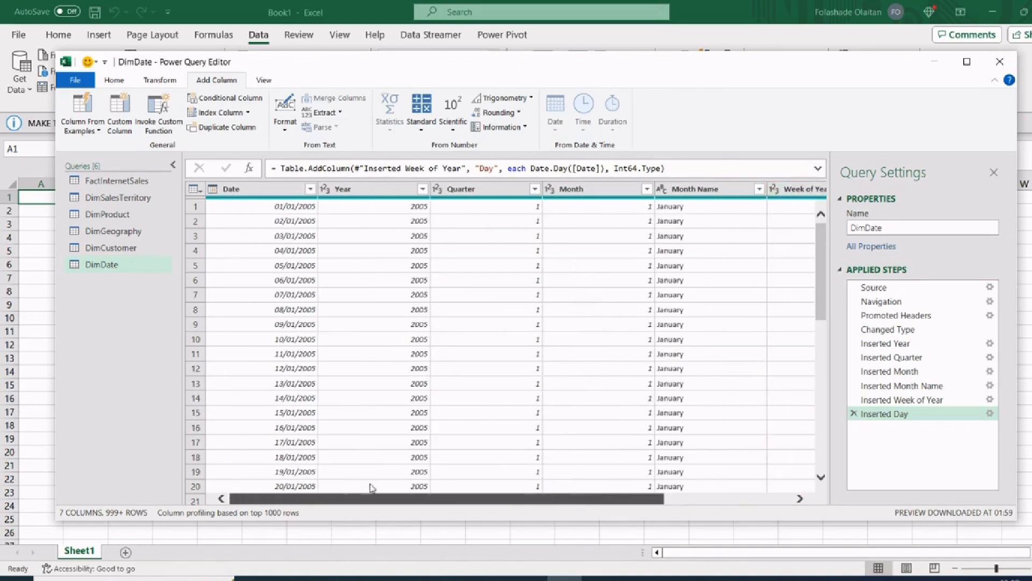
left_click(253, 189)
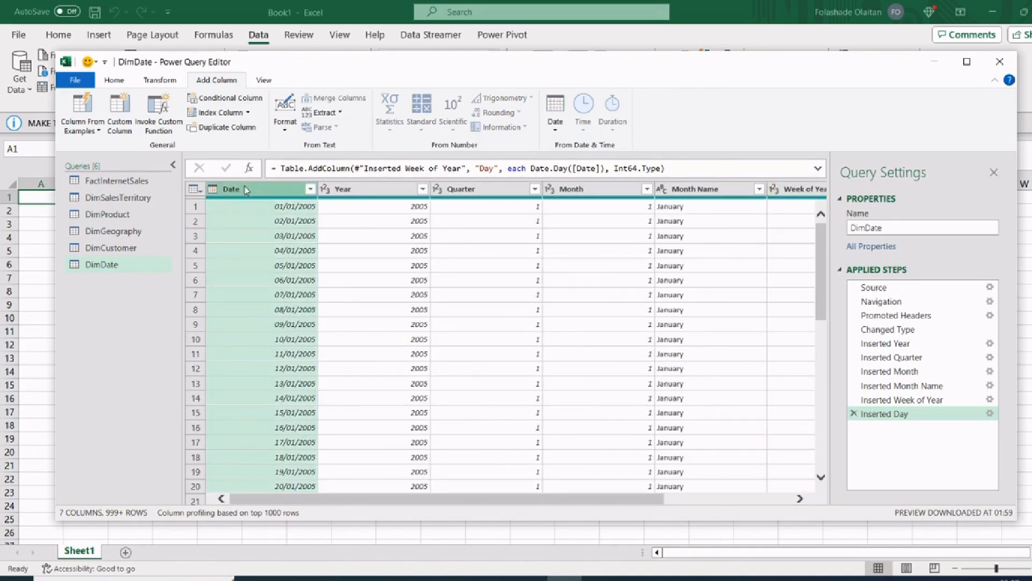
left_click(557, 135)
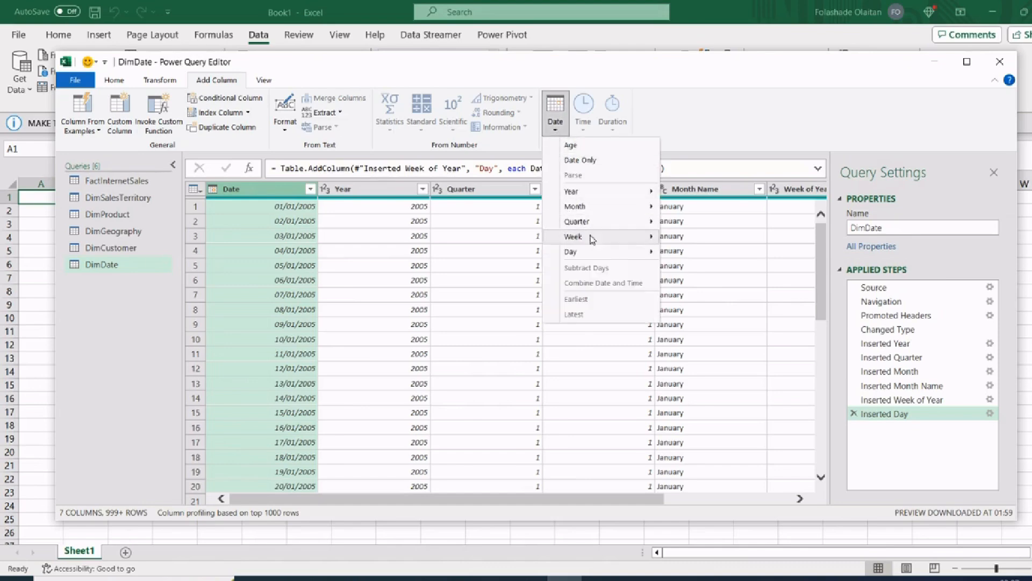
mouse_move(605, 248)
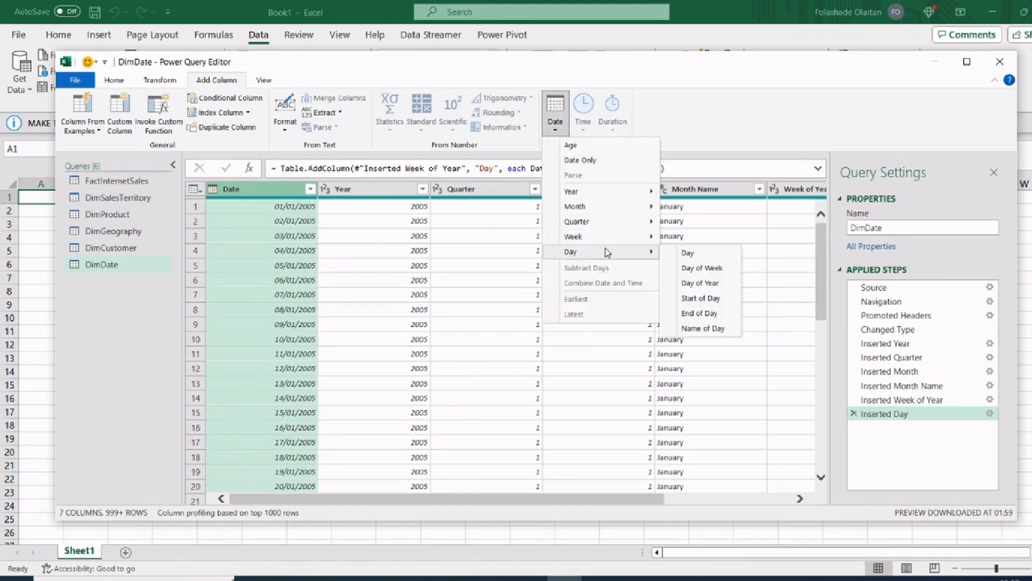
left_click(715, 330)
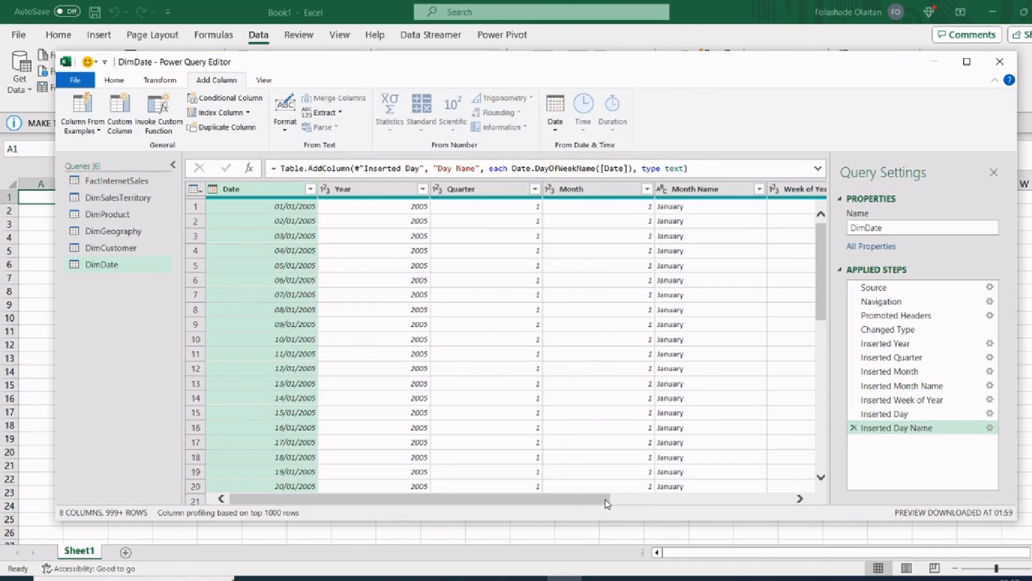
left_click_drag(590, 501, 784, 480)
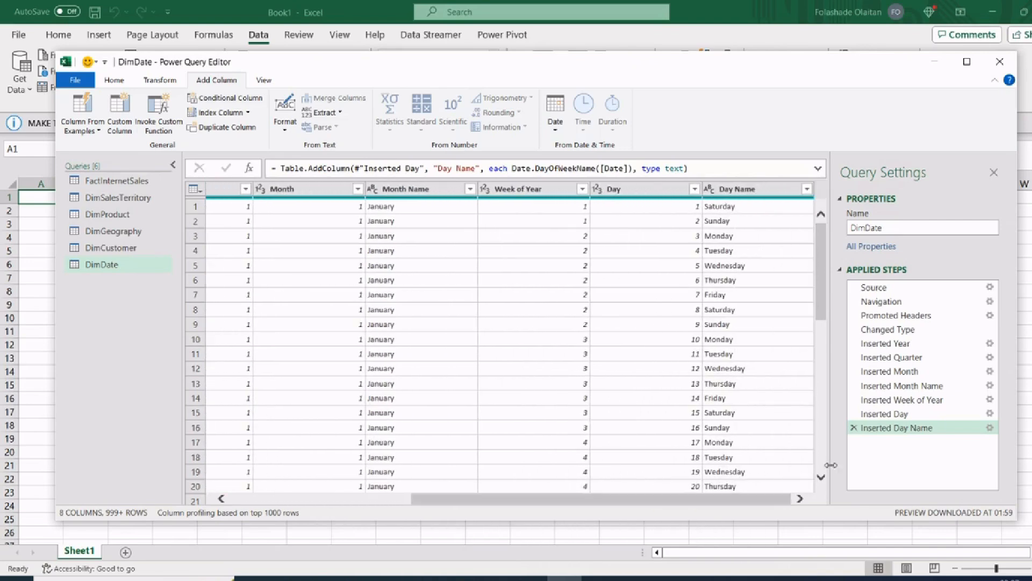
Start a conditional column named Weekday/Weekend in DimDate, with a first clause outputting Weekend if Day Name equals Saturday.
left_click(749, 190)
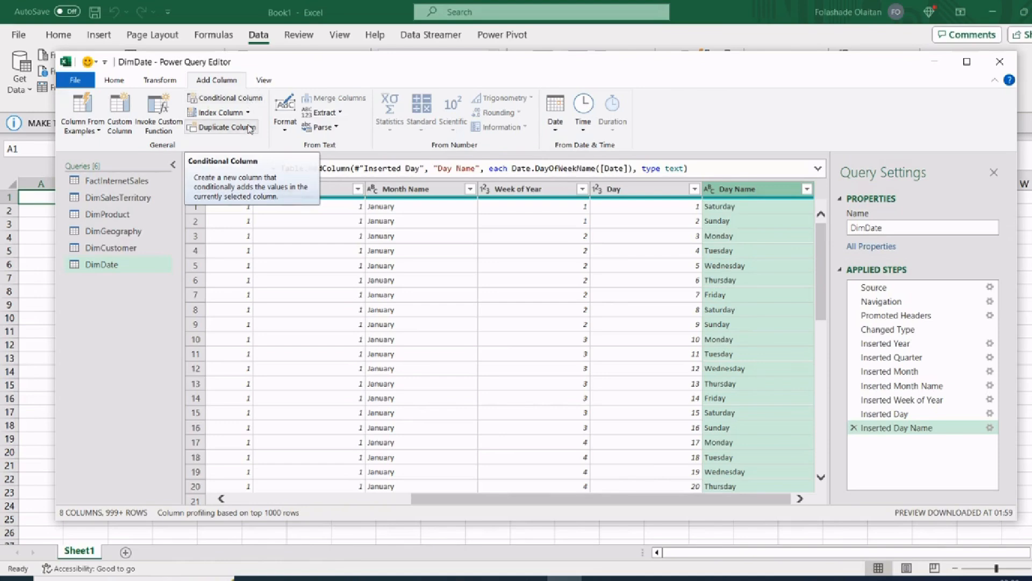
left_click(232, 100)
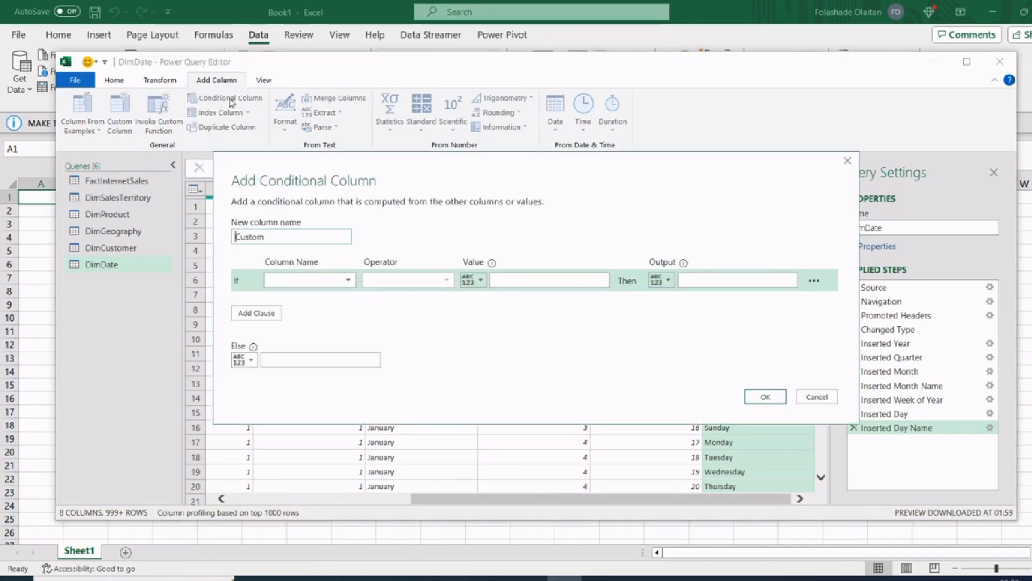
left_click_drag(280, 235, 204, 235)
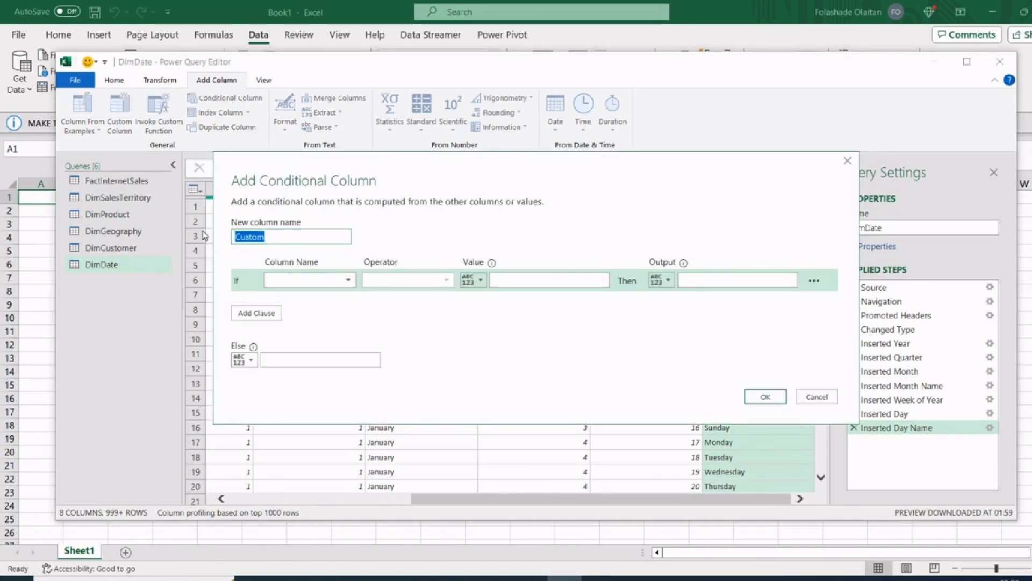
type("Weekday/Weekend")
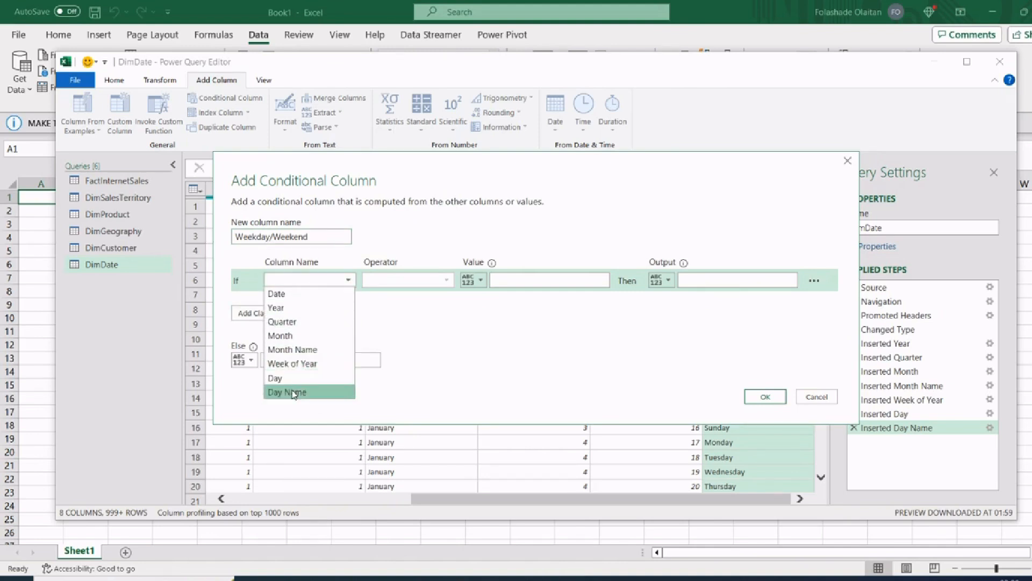
left_click(288, 392)
left_click(532, 277)
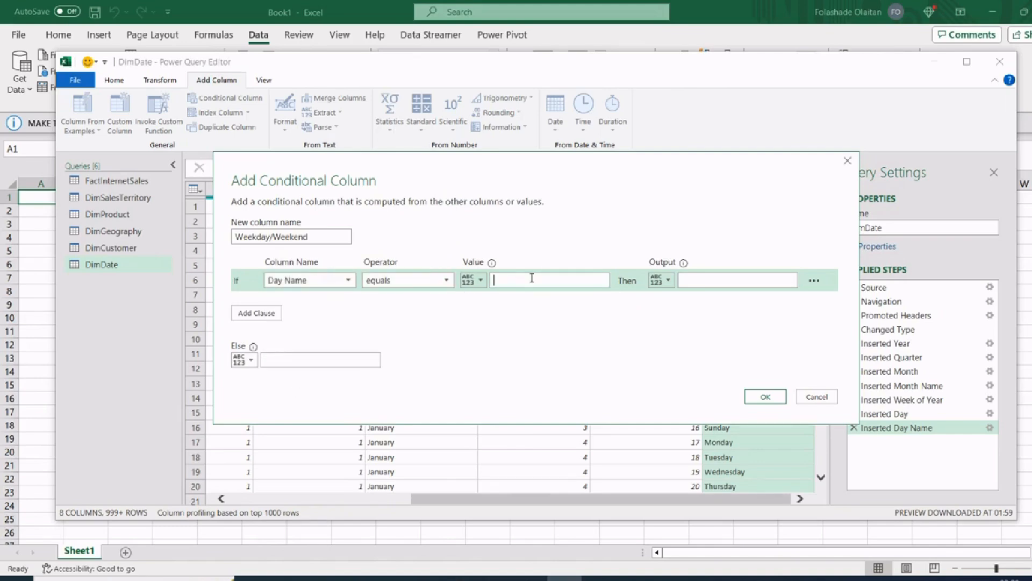
type("Saturday")
left_click(730, 280)
type("Weekend")
Add an Else If clause to the conditional column that outputs Weekend when Day Name equals Sunday.
left_click(256, 314)
left_click(294, 303)
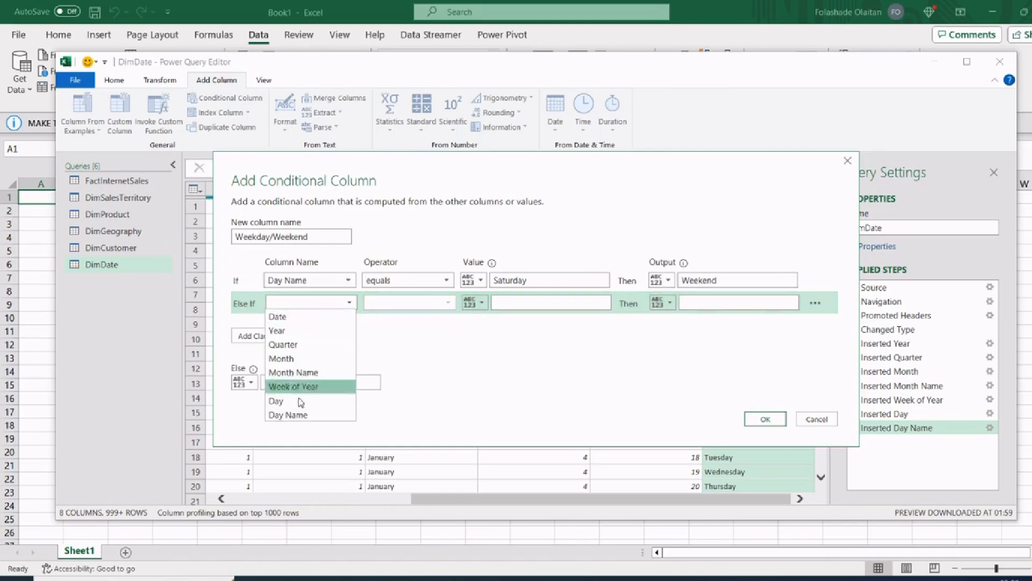
left_click(303, 414)
left_click(523, 303)
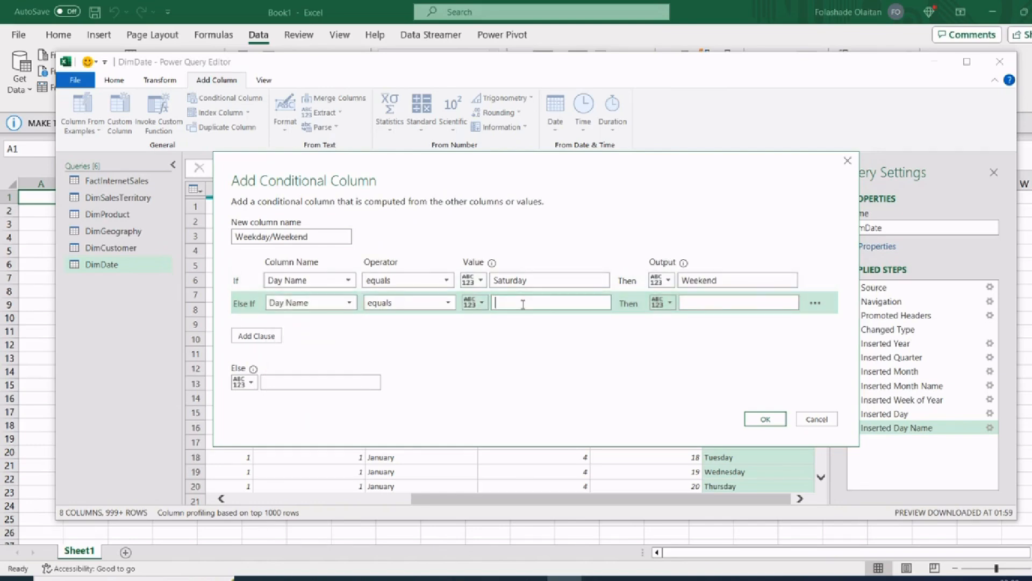
type("Sunday")
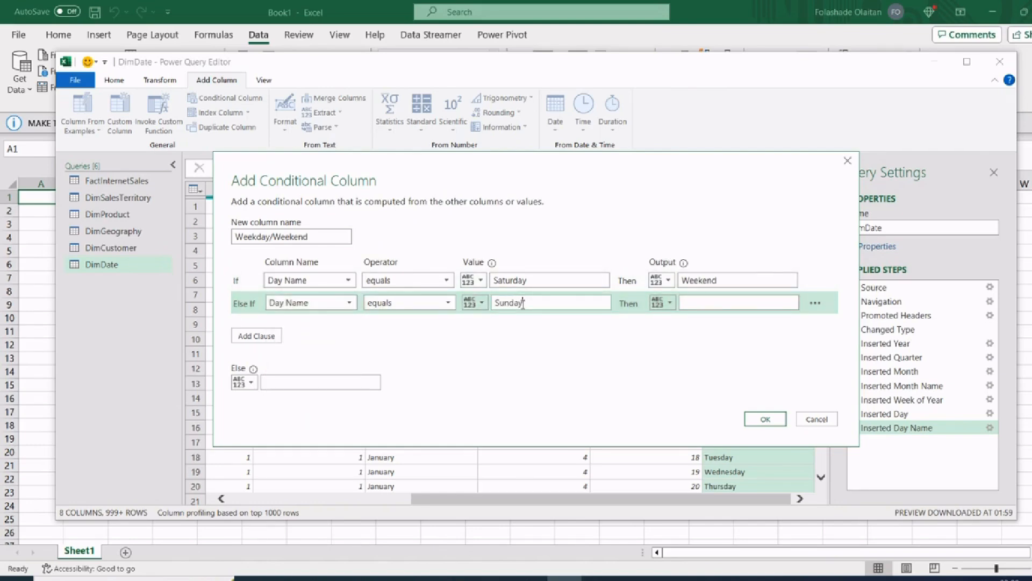
left_click(705, 304)
type("Weekend")
key("BackSpace")
key("BackSpace")
key("BackSpace")
type("em")
key("BackSpace")
type("nd")
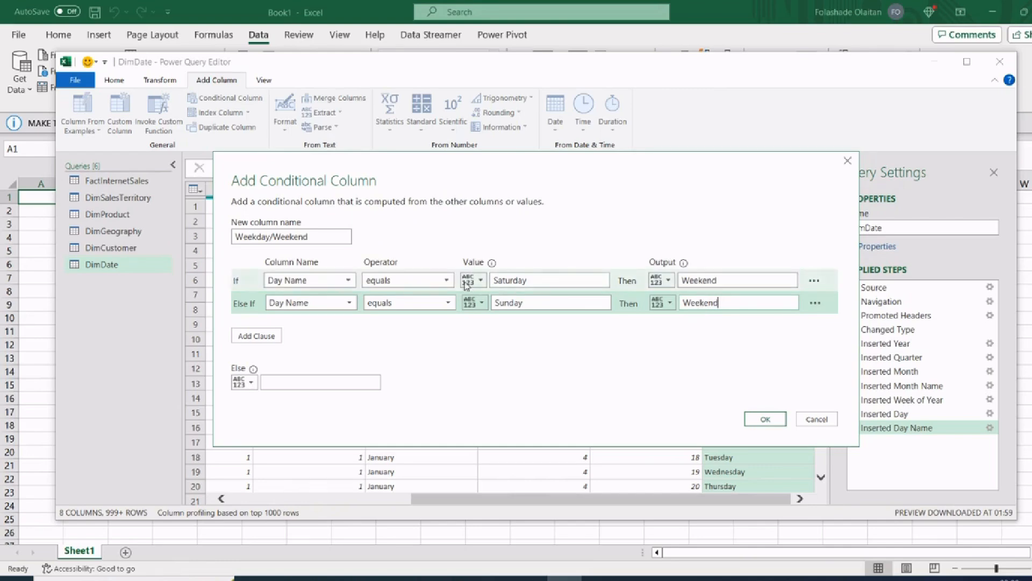
Set the conditional column's Else output to Weekday and create the column.
left_click(338, 383)
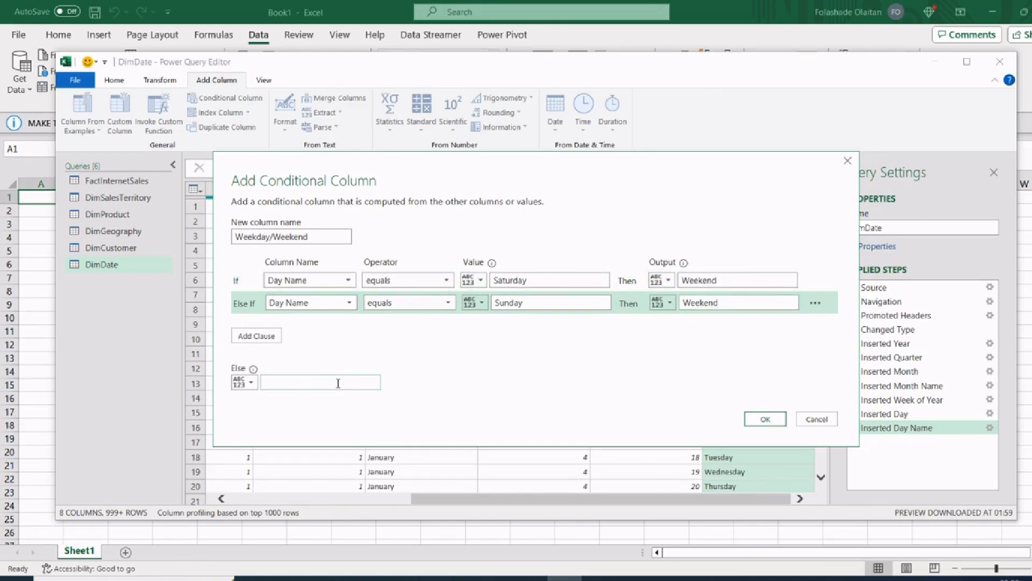
type("Weekday")
left_click(766, 419)
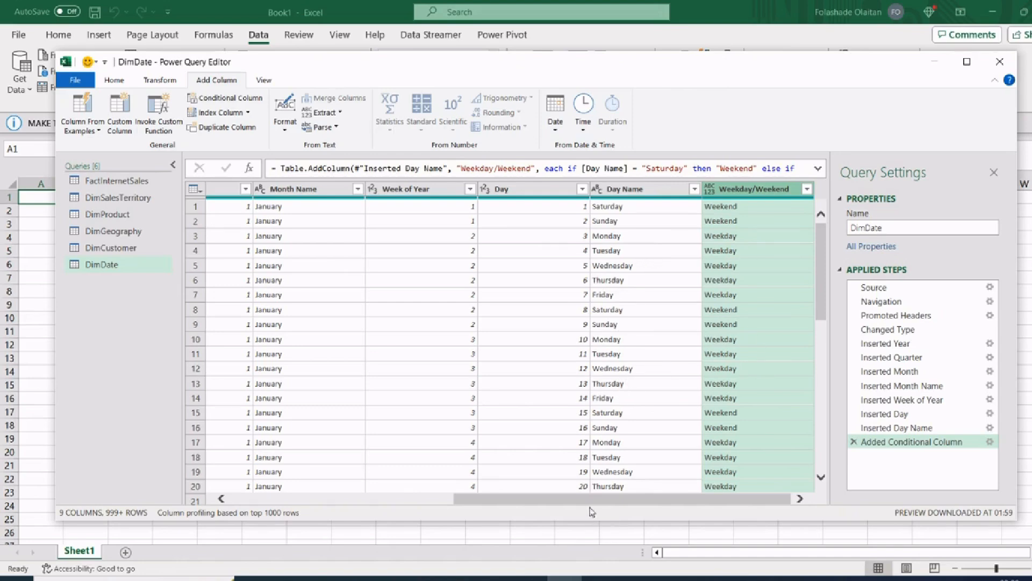
Close and load the six queries as connection only, adding their data to the Data Model.
left_click_drag(590, 504, 319, 486)
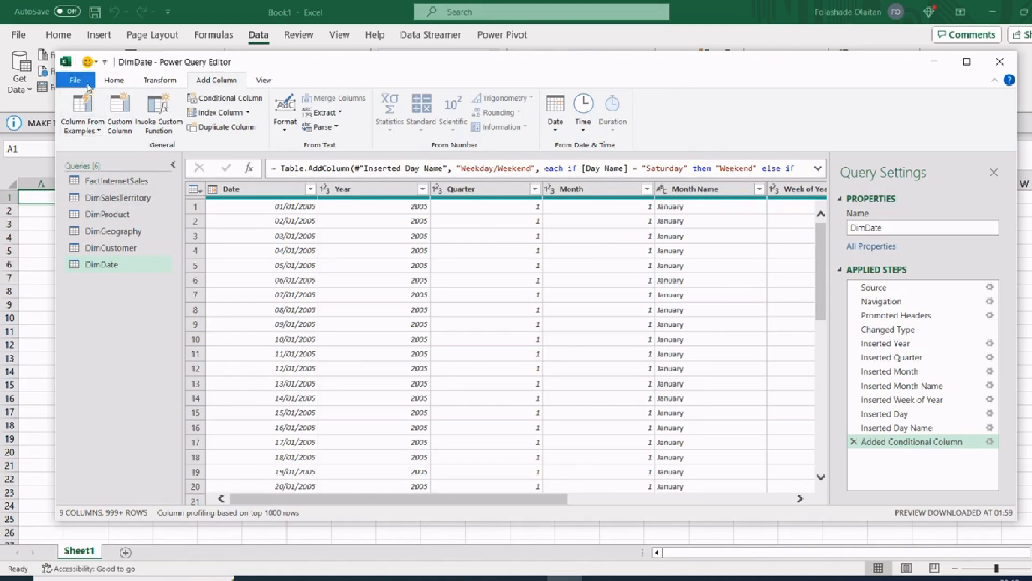
left_click(113, 82)
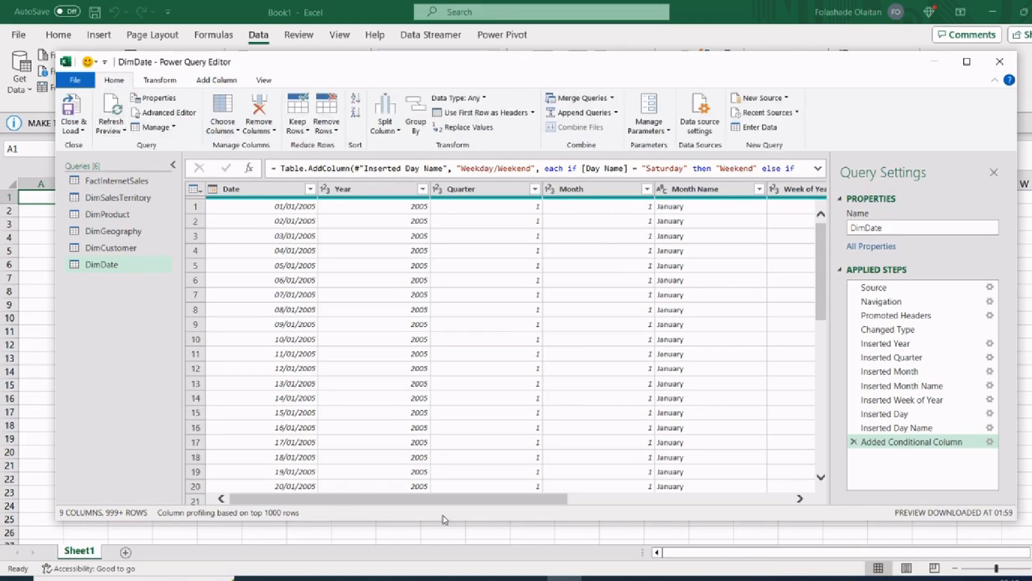
left_click(84, 132)
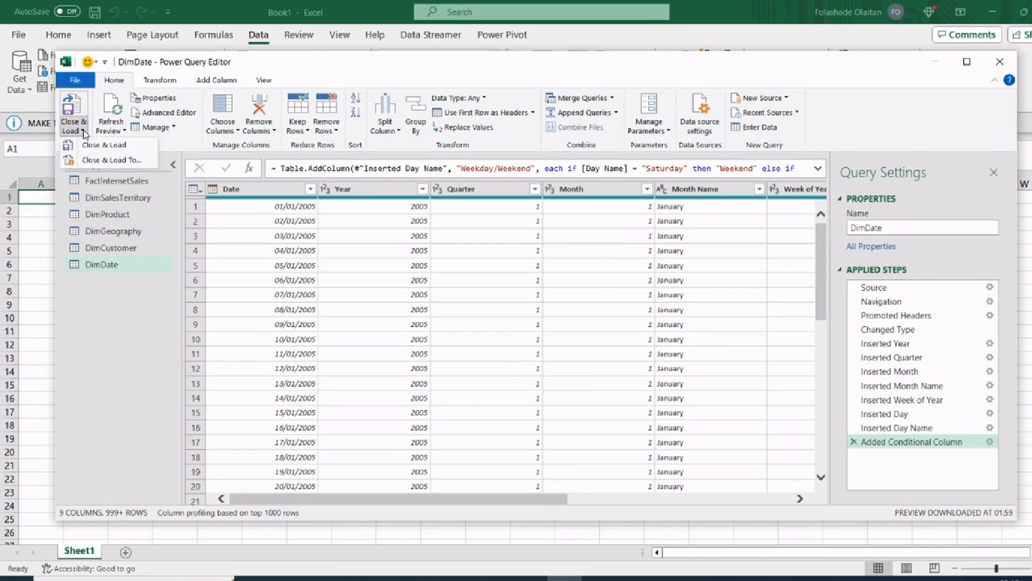
left_click(106, 161)
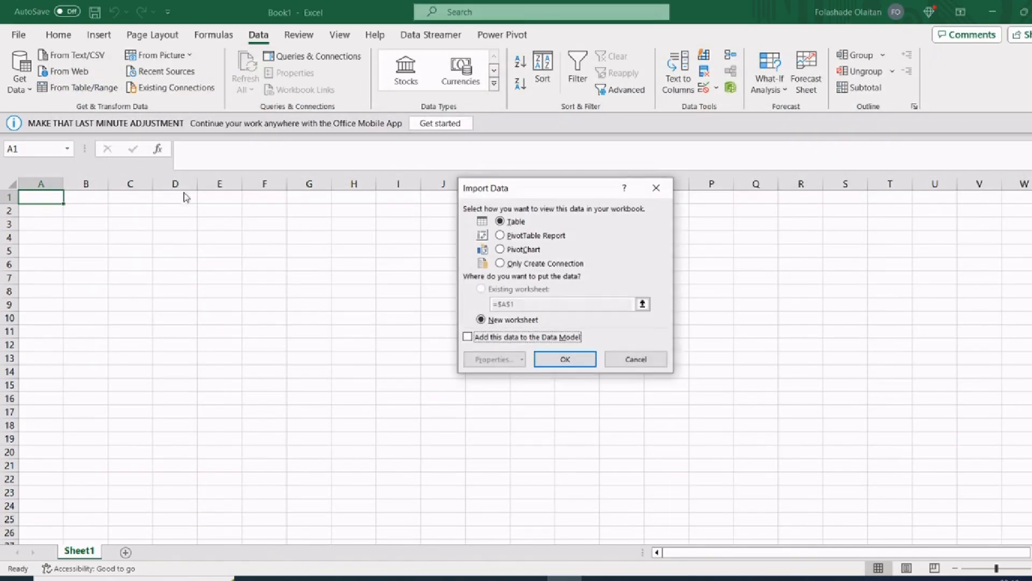
left_click(500, 264)
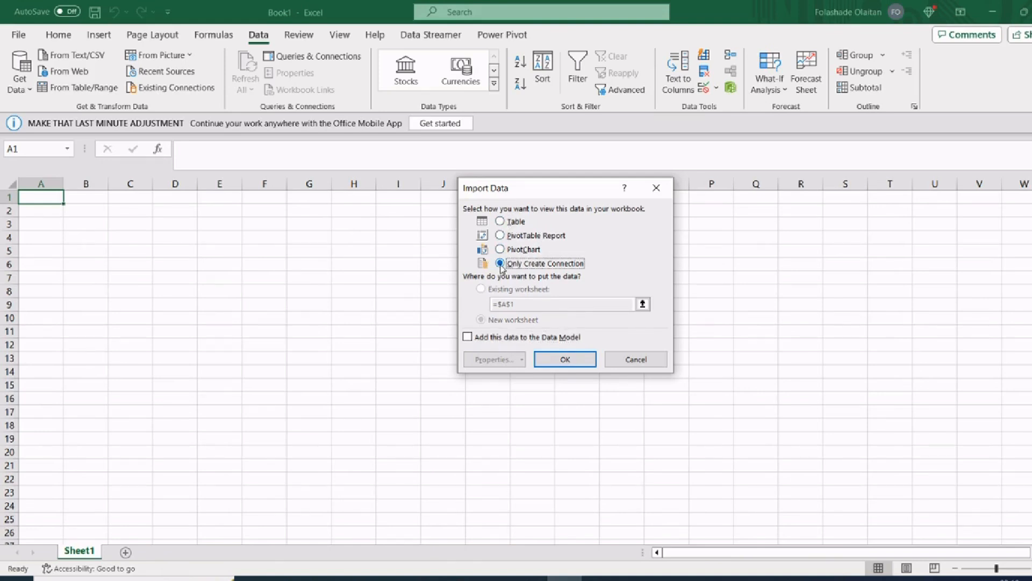
left_click(466, 338)
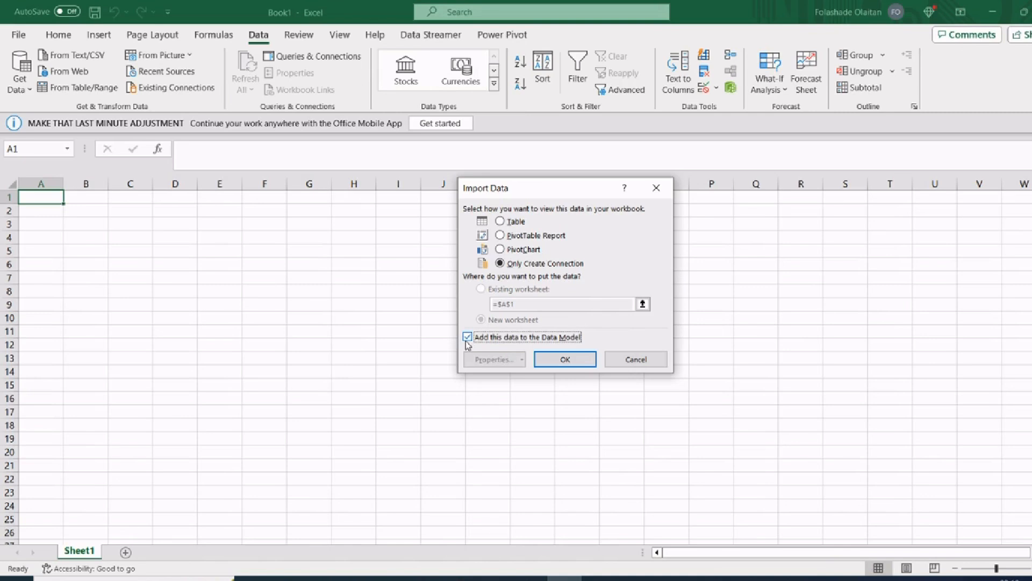
left_click(566, 359)
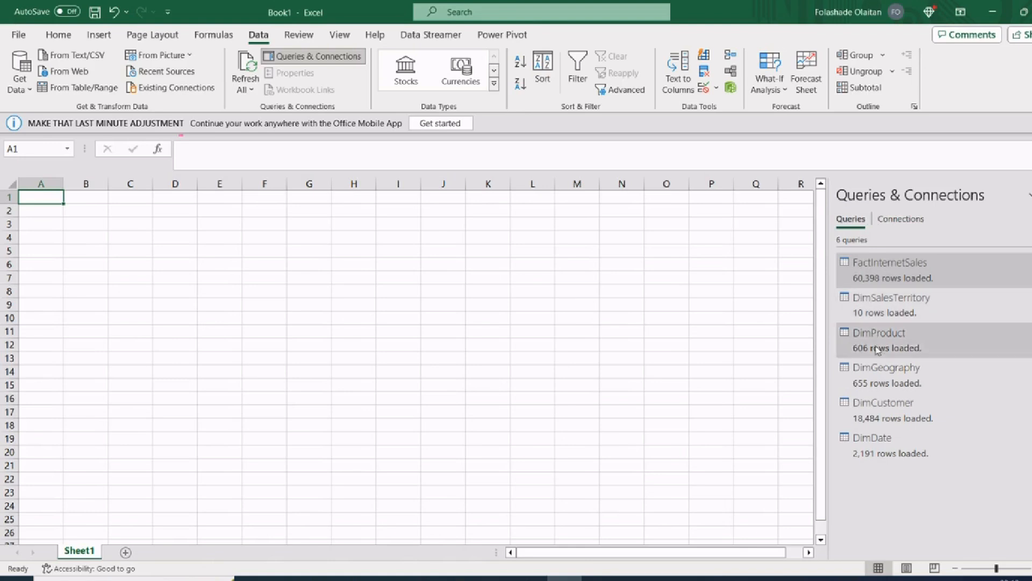
mouse_move(893, 371)
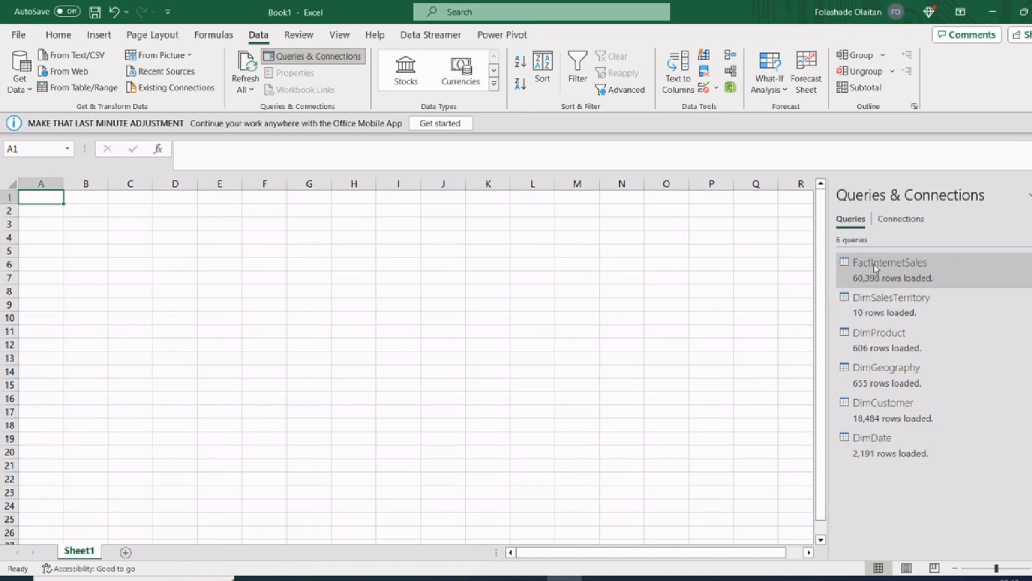
mouse_move(869, 272)
left_click(95, 36)
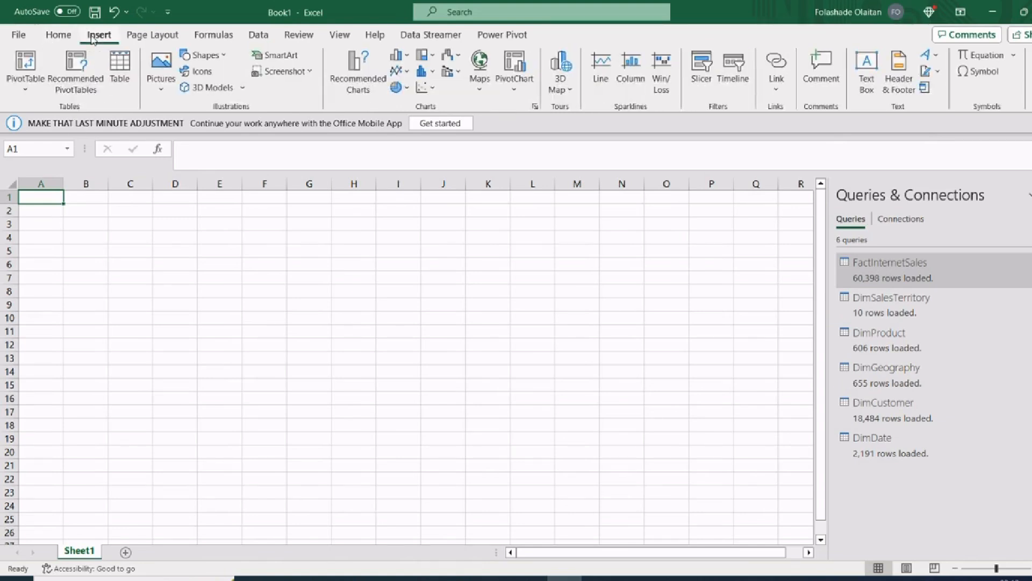
left_click(24, 90)
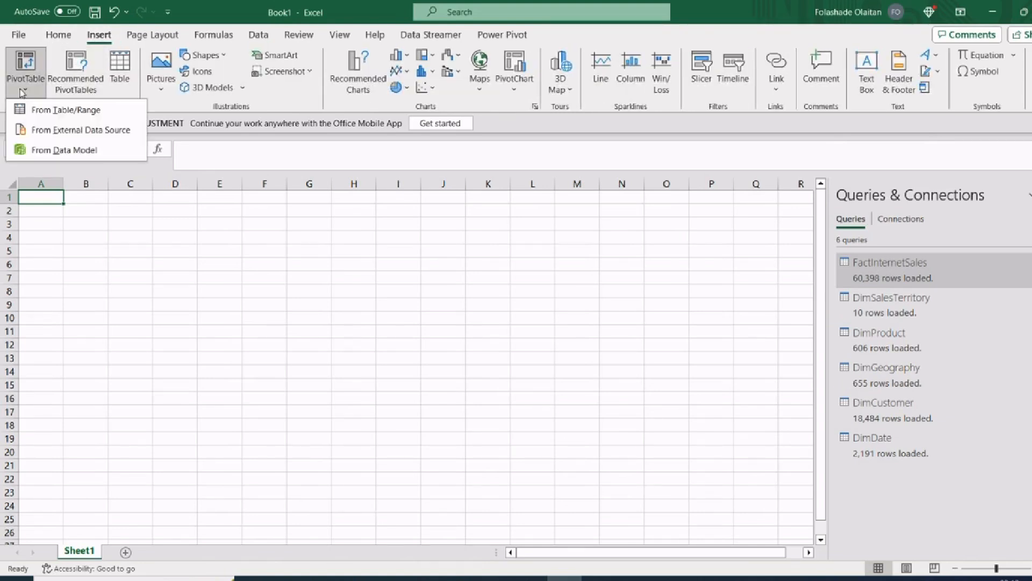
left_click(48, 115)
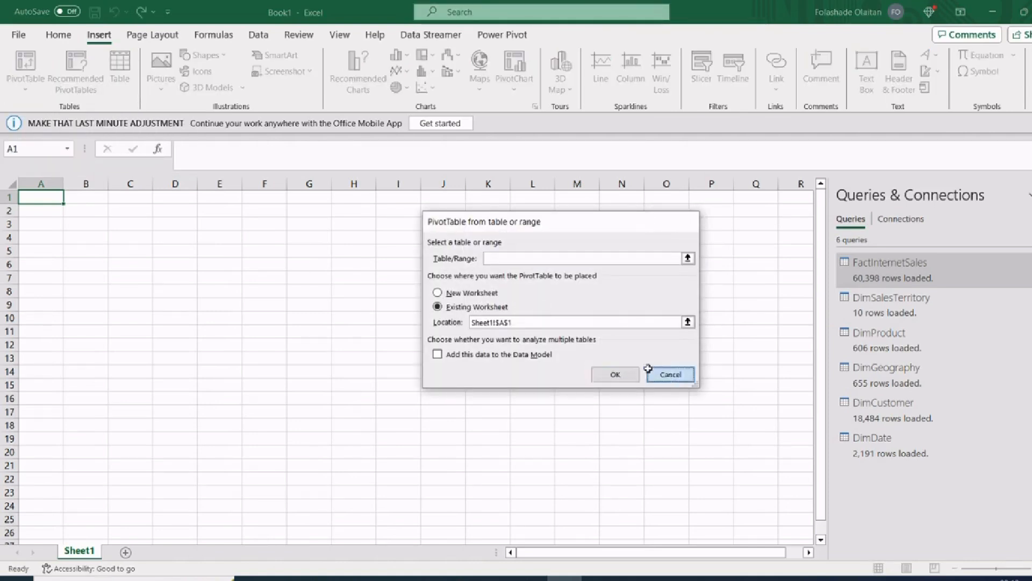
left_click(667, 373)
Insert a PivotTable from the Data Model in the existing worksheet at Sheet1 cell A1.
left_click(25, 75)
left_click(39, 151)
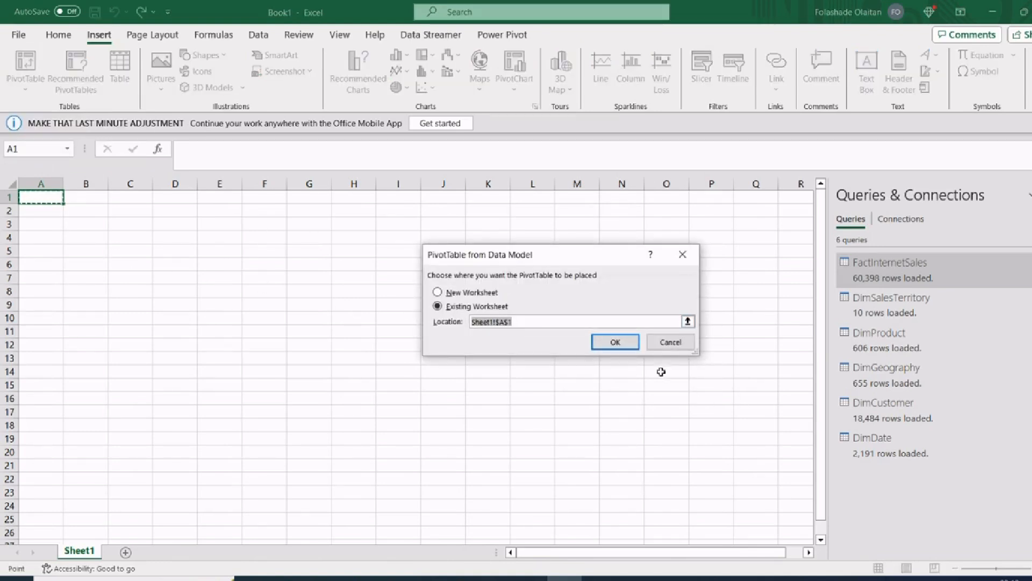
left_click(615, 342)
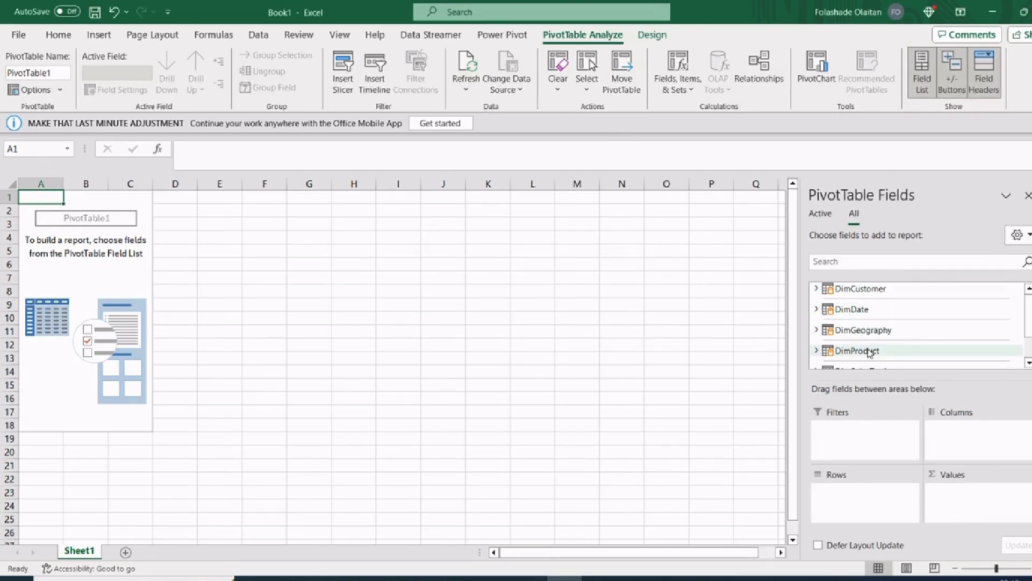
Add the COGS and Profit fields of FactInternetSales to the PivotTable values.
left_click_drag(1029, 321, 1029, 342)
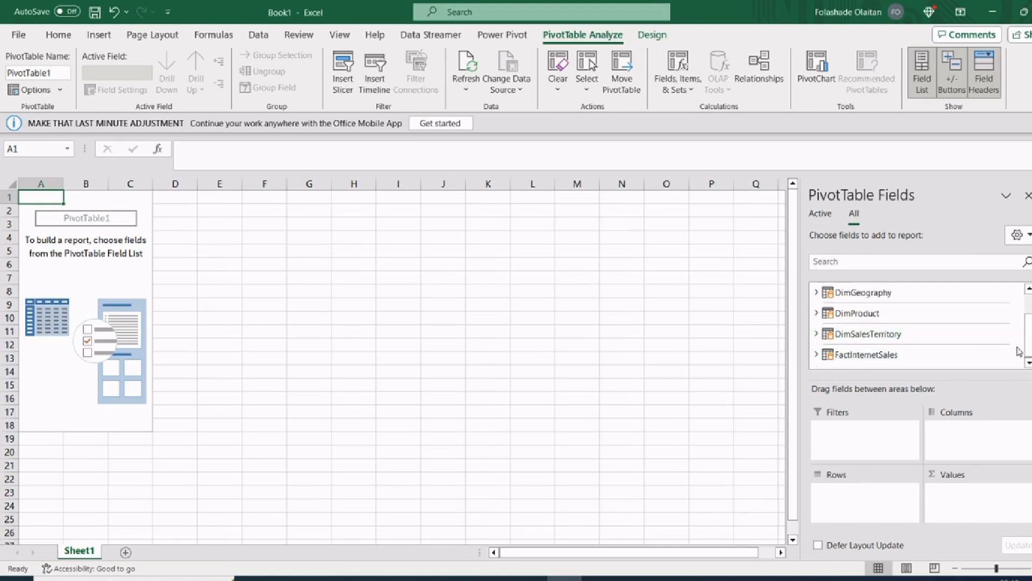
left_click(816, 355)
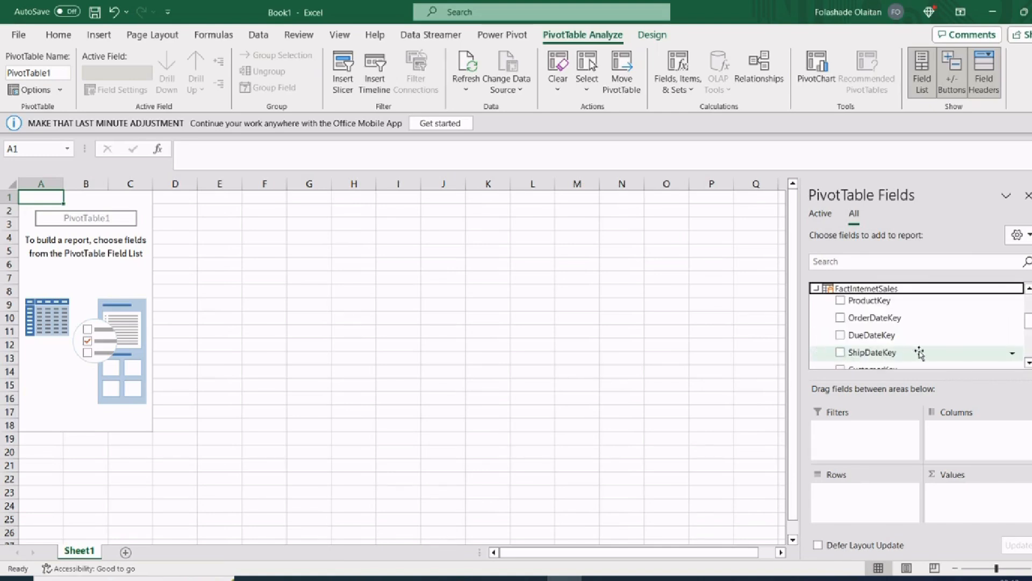
left_click_drag(1029, 322, 1029, 350)
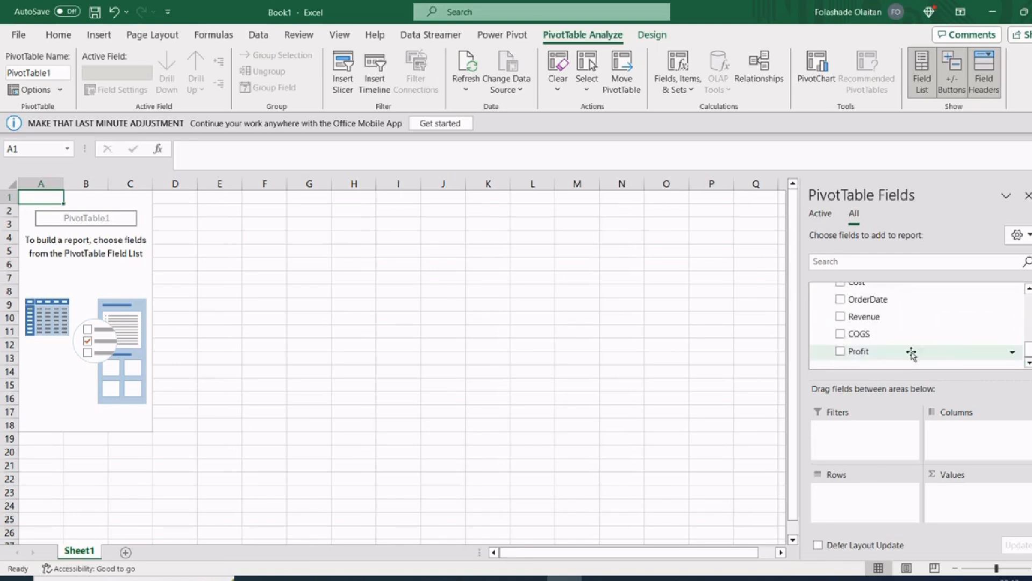
left_click(840, 335)
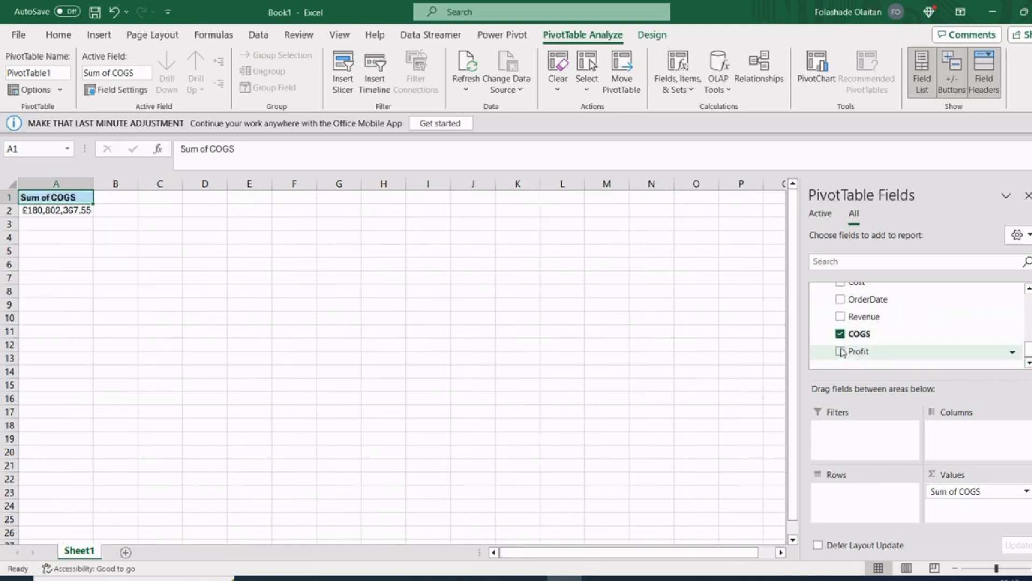
left_click(841, 352)
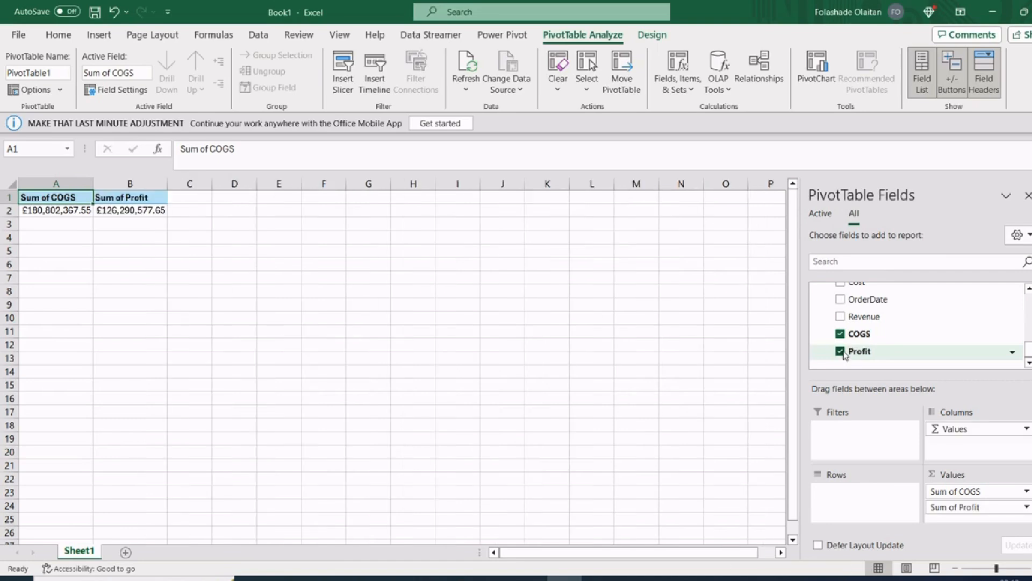
Add the ProductName field of DimProduct to the PivotTable rows and dismiss the table relationships notice.
left_click_drag(1027, 348, 1023, 316)
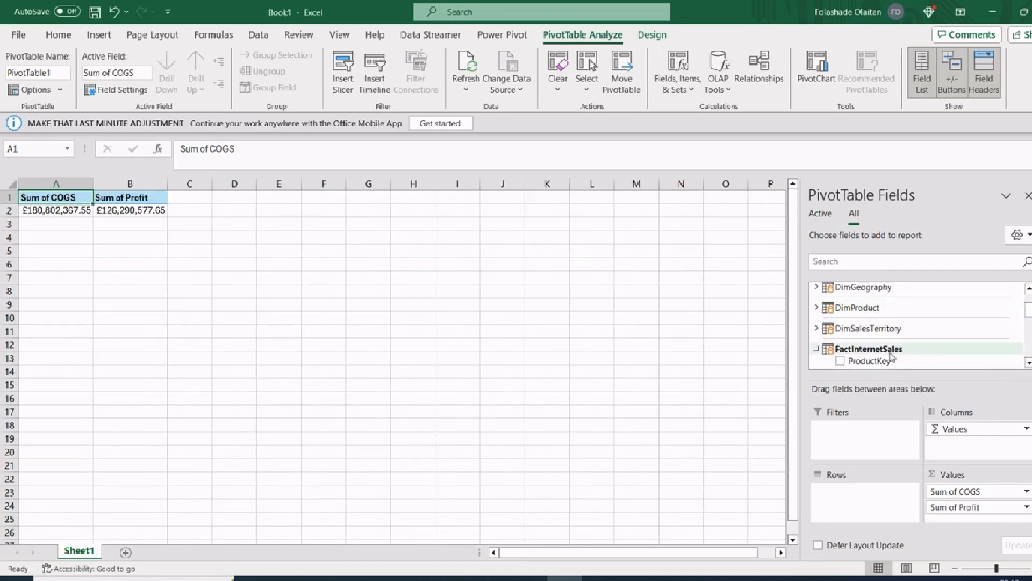
left_click(818, 349)
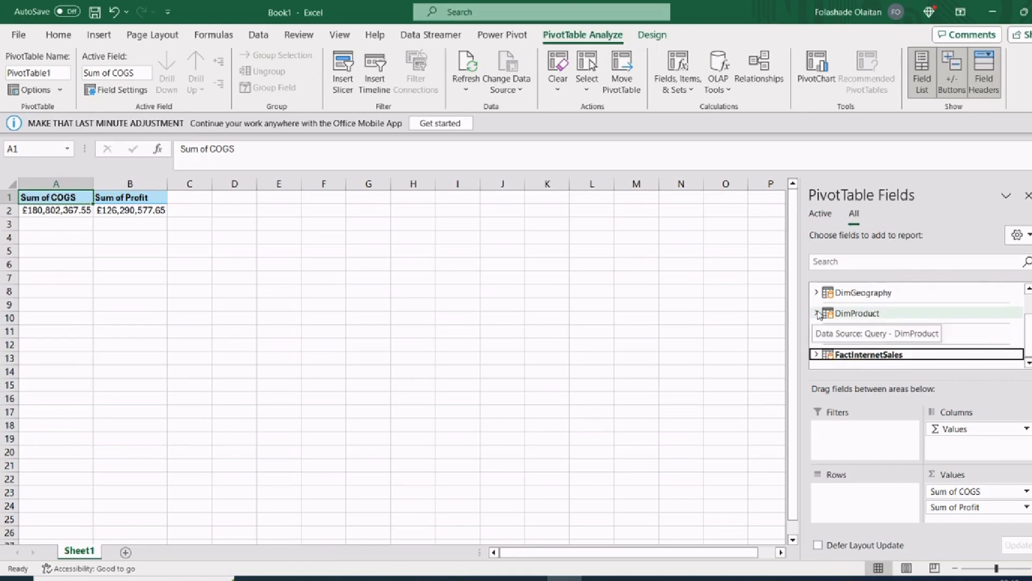
left_click(816, 313)
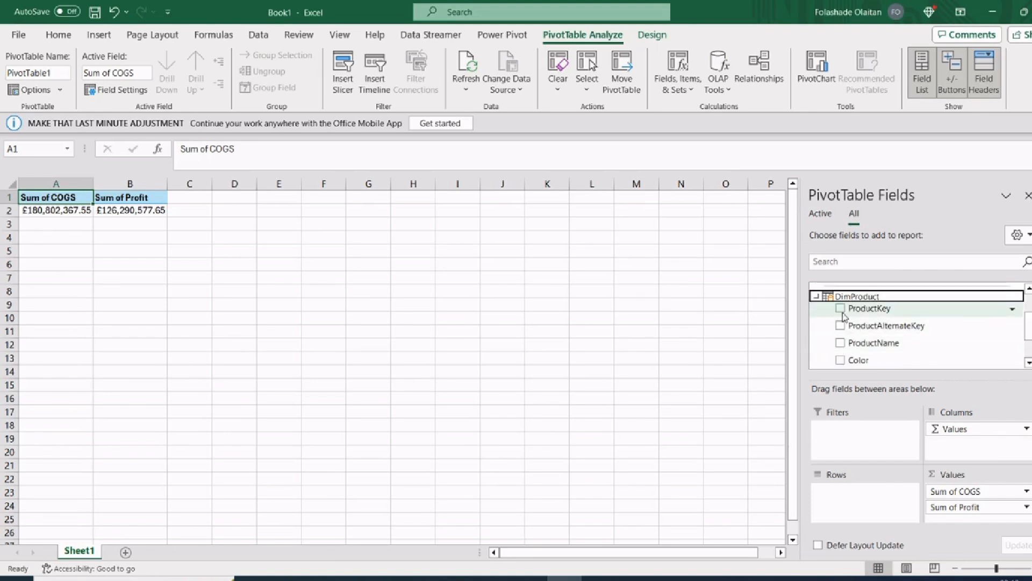
left_click(841, 310)
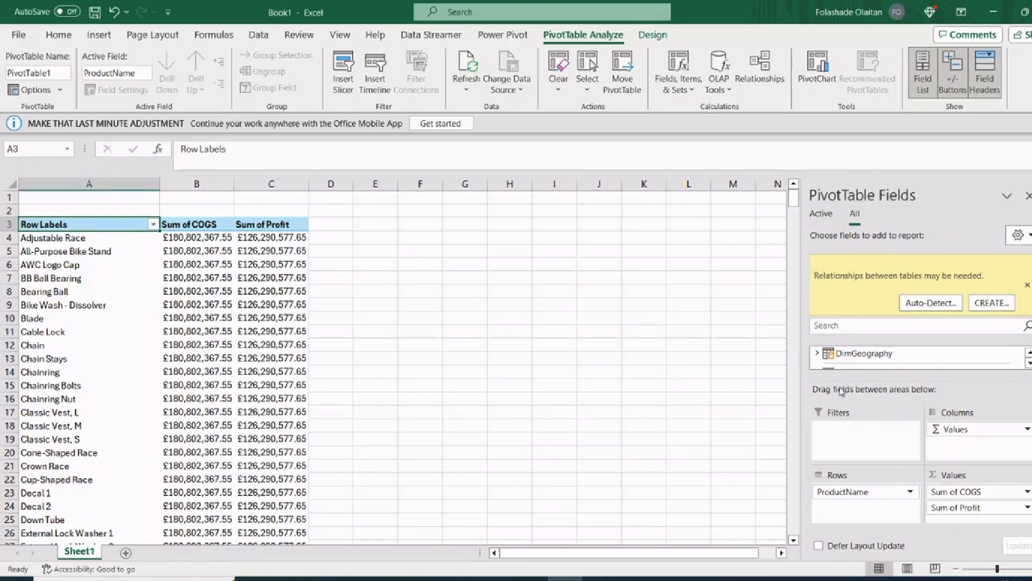
left_click(1028, 284)
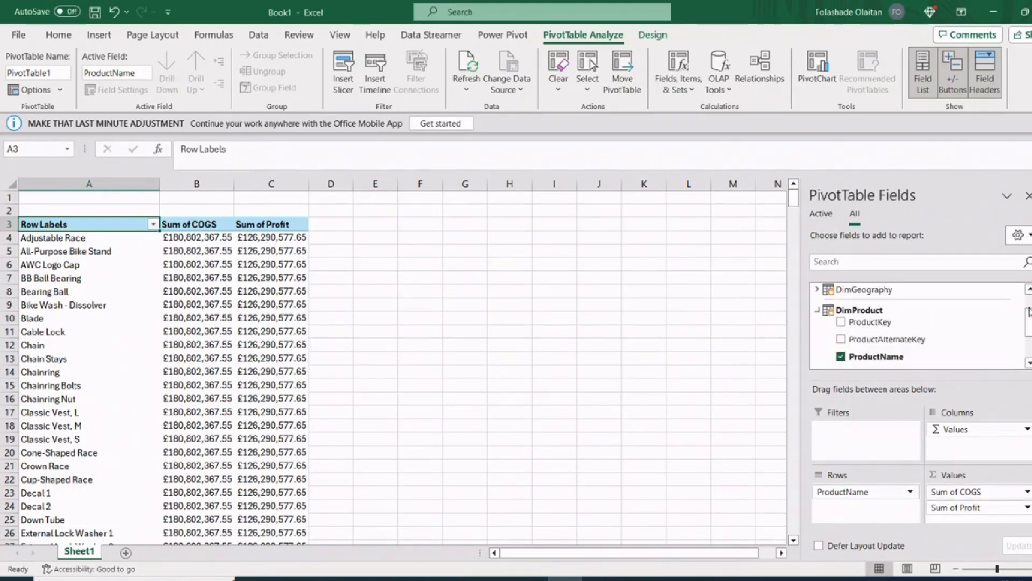
scroll(1028, 322, "down", 2)
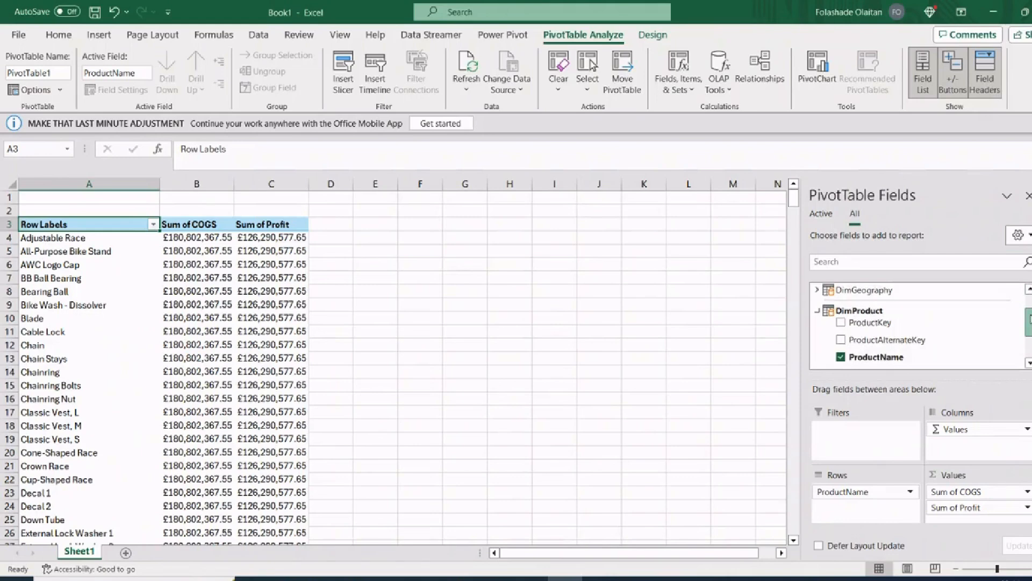
left_click(818, 305)
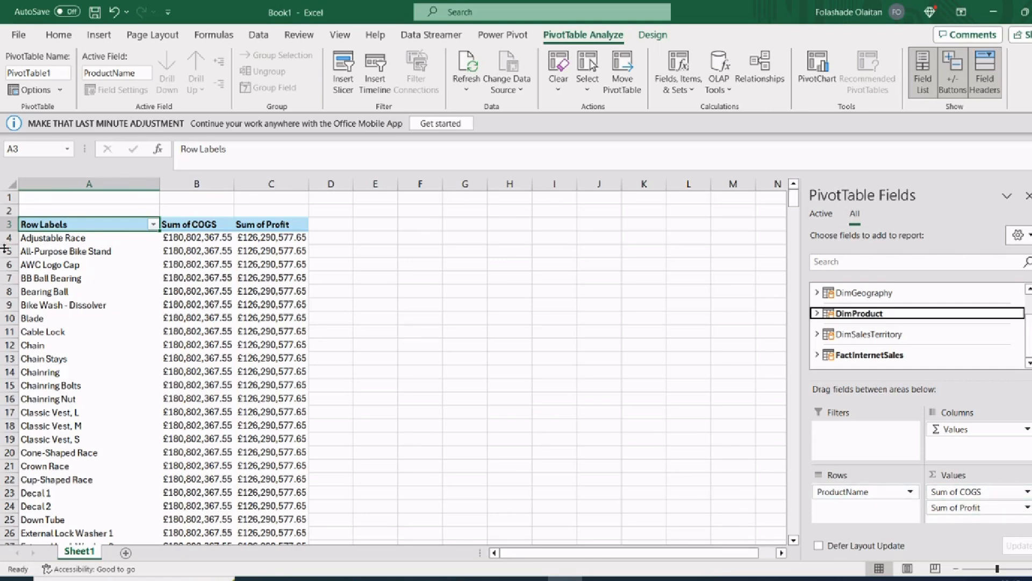
Compare the Sum of COGS and Sum of Profit values across the product rows of the PivotTable.
left_click_drag(134, 243, 279, 465)
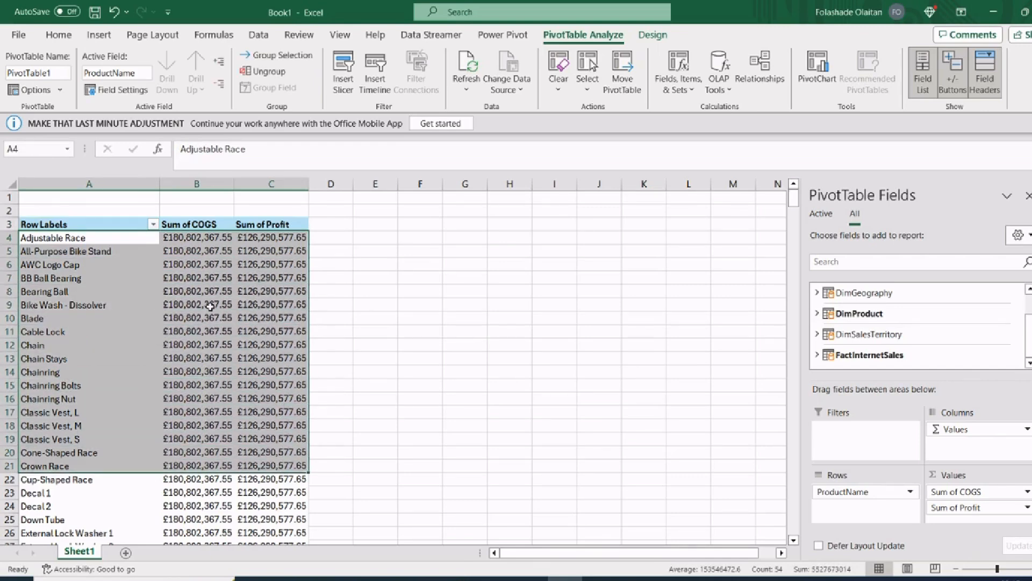
left_click(210, 305)
left_click_drag(167, 244, 269, 352)
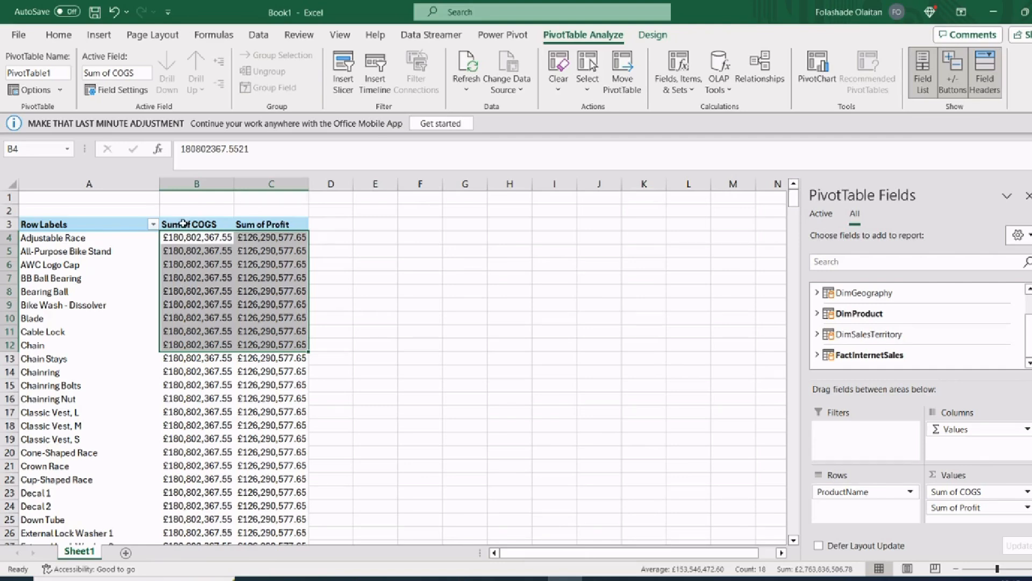
left_click(271, 241)
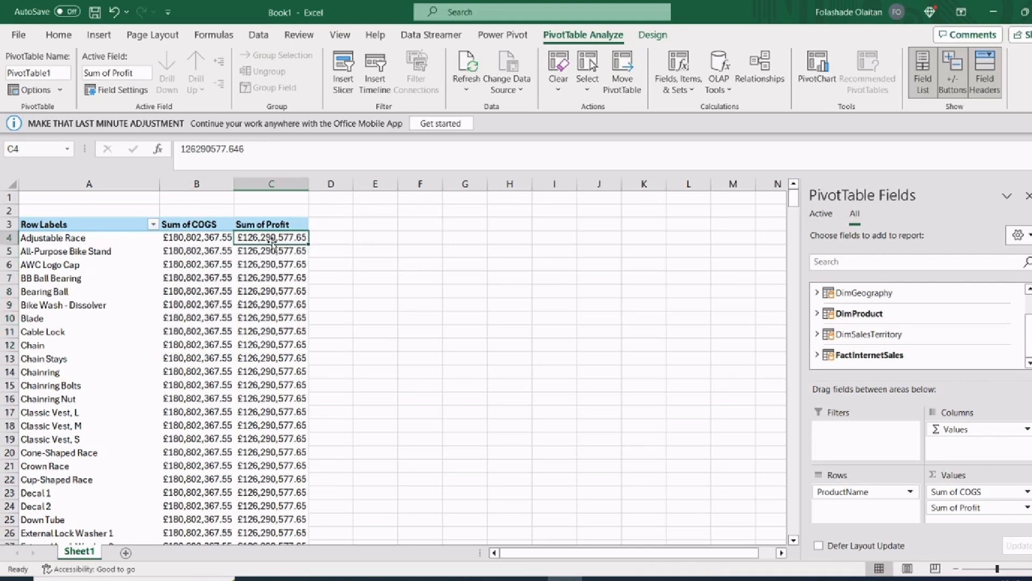
left_click(37, 240)
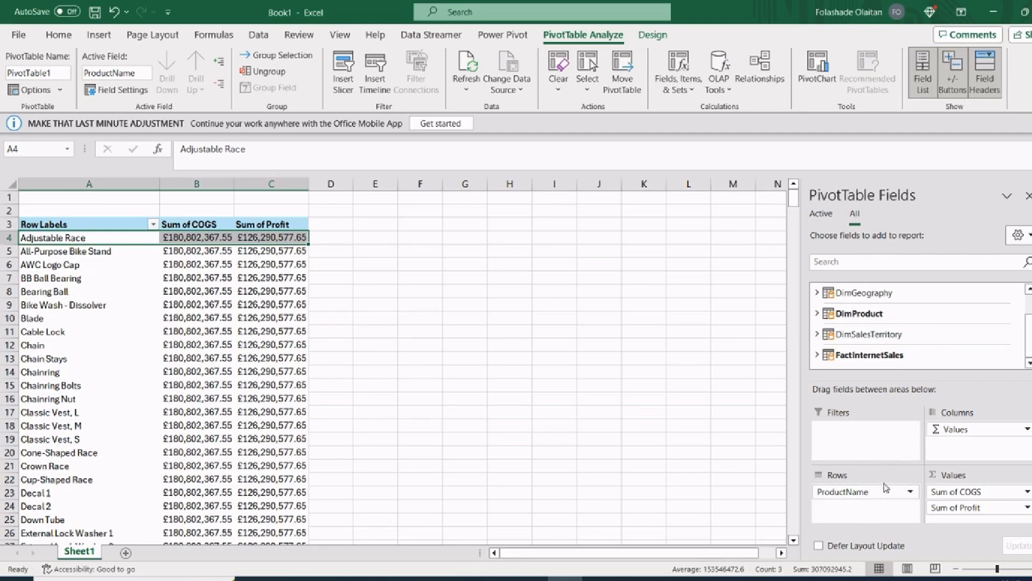
Remove ProductName from the PivotTable rows, re-add it from DimProduct, and examine the product rows again.
left_click_drag(863, 492, 646, 449)
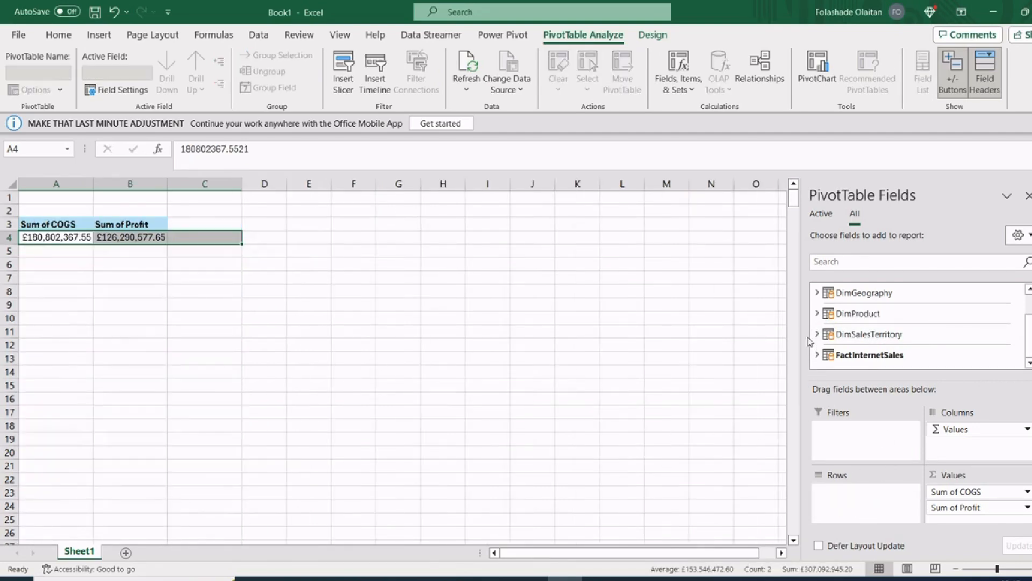
left_click(817, 313)
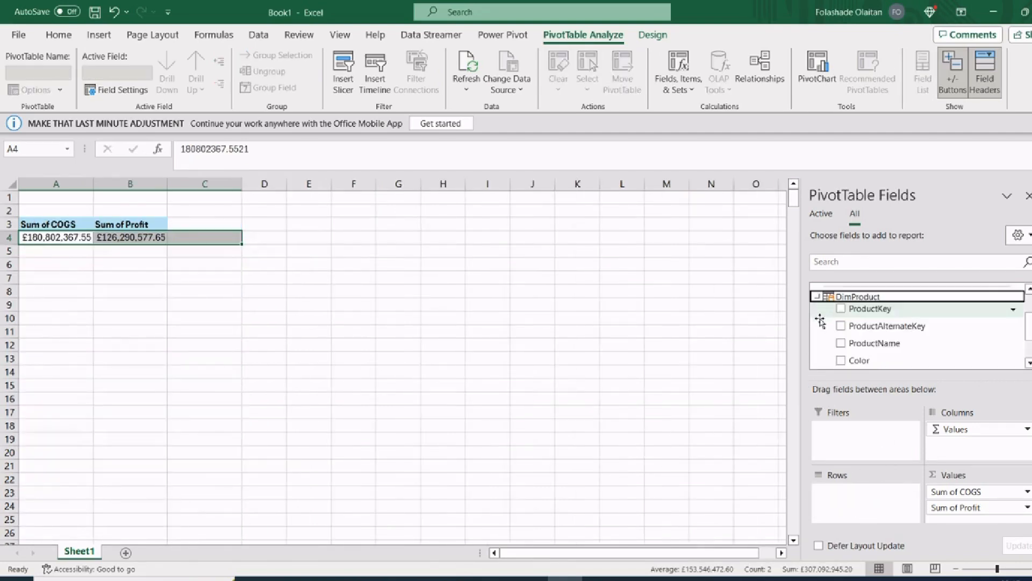
left_click(841, 344)
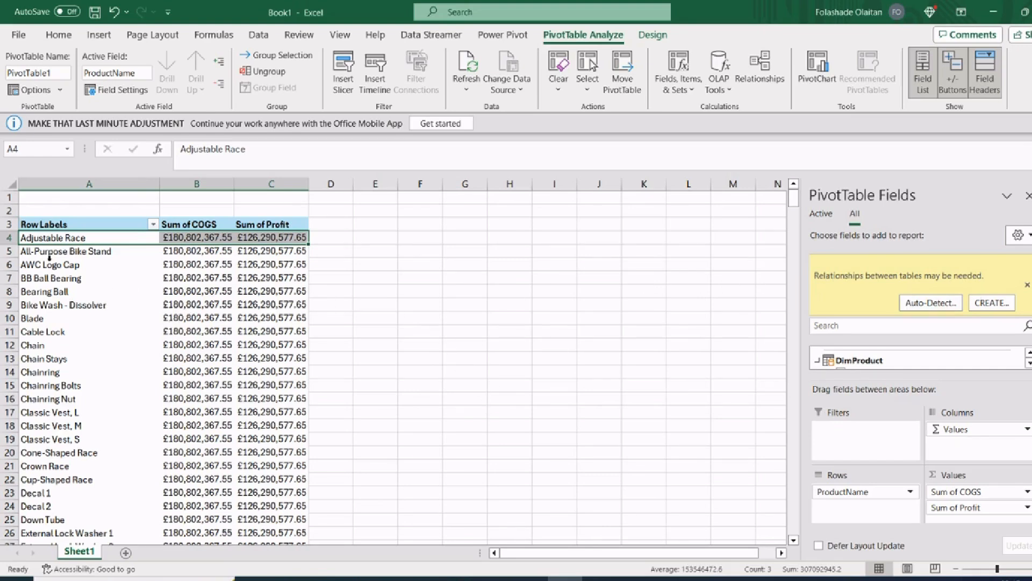
left_click_drag(38, 250, 136, 398)
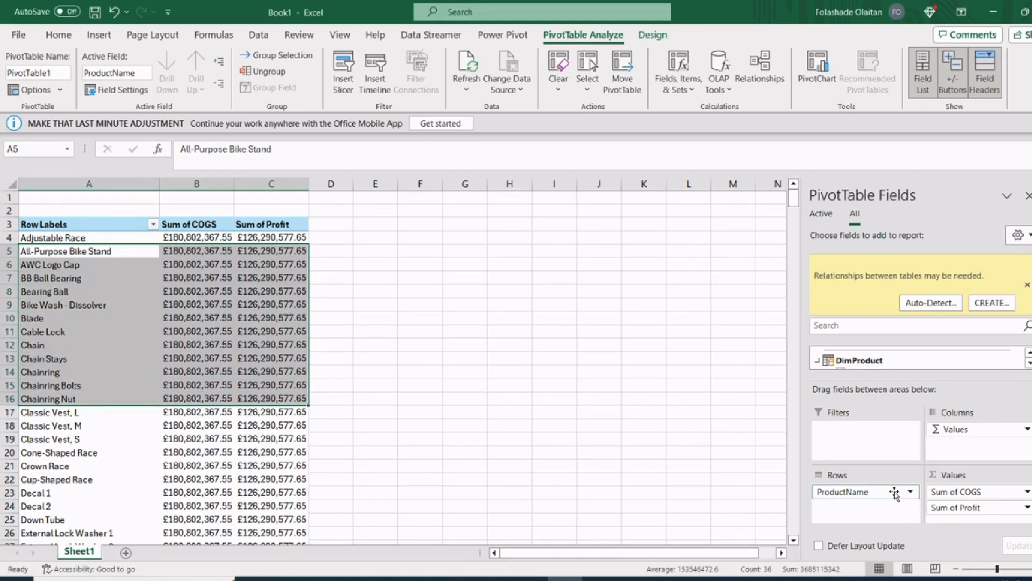
left_click_drag(895, 494, 849, 492)
Open the workbook's data model in Power Pivot and look through the data of its tables, from DimSalesTerritory to DimDate.
left_click(458, 253)
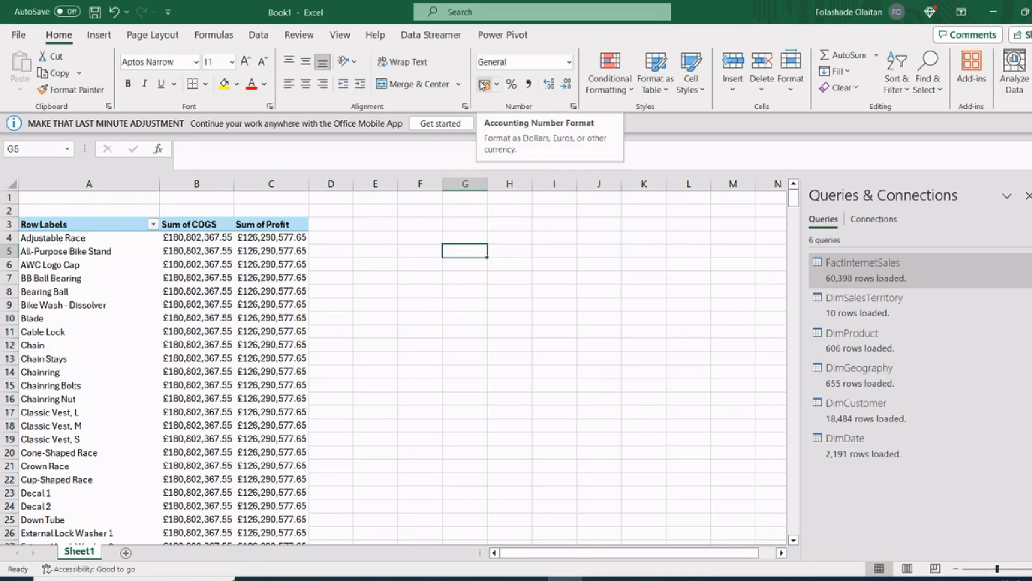
left_click(500, 35)
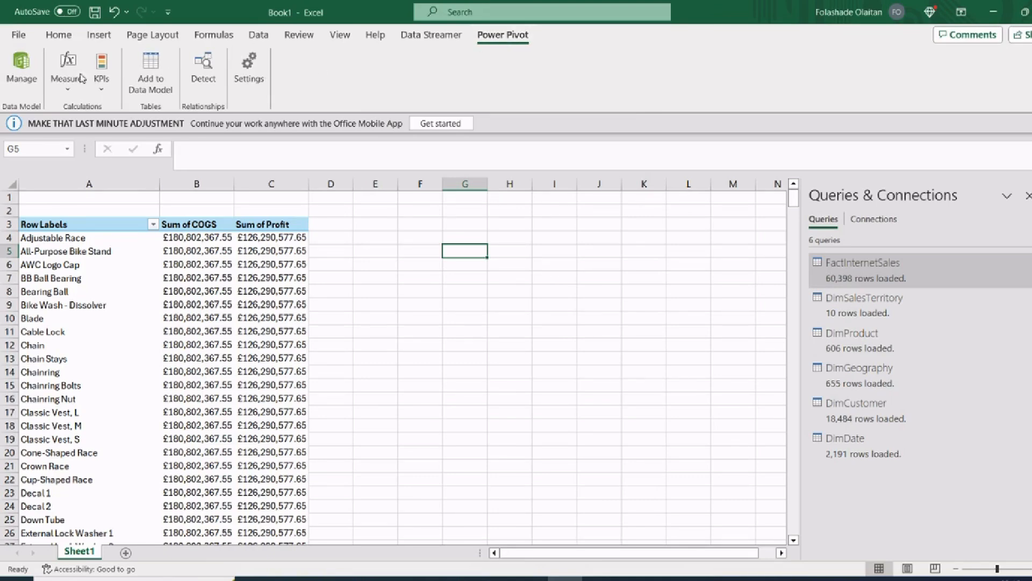
left_click(18, 76)
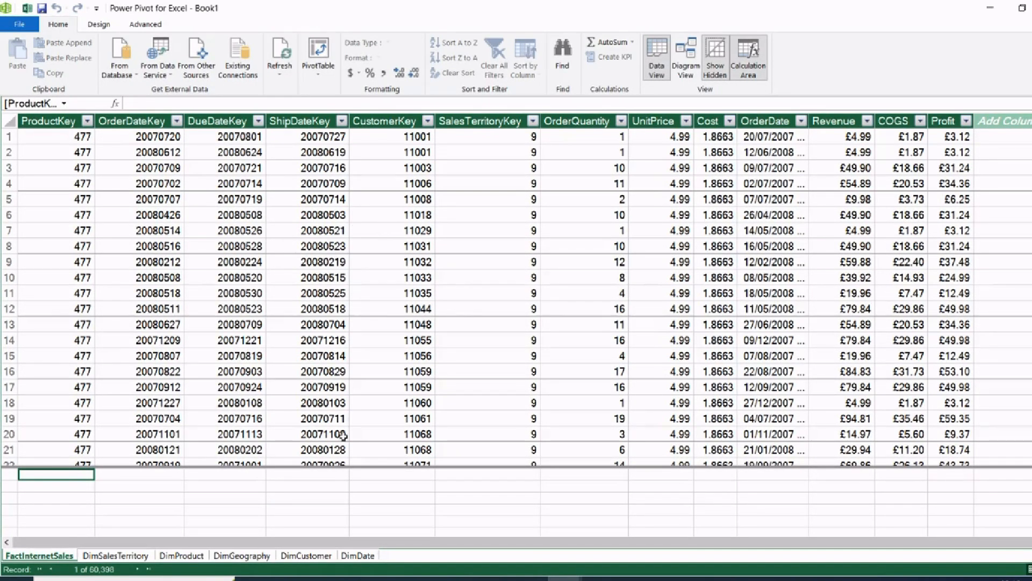
left_click(115, 556)
left_click(181, 555)
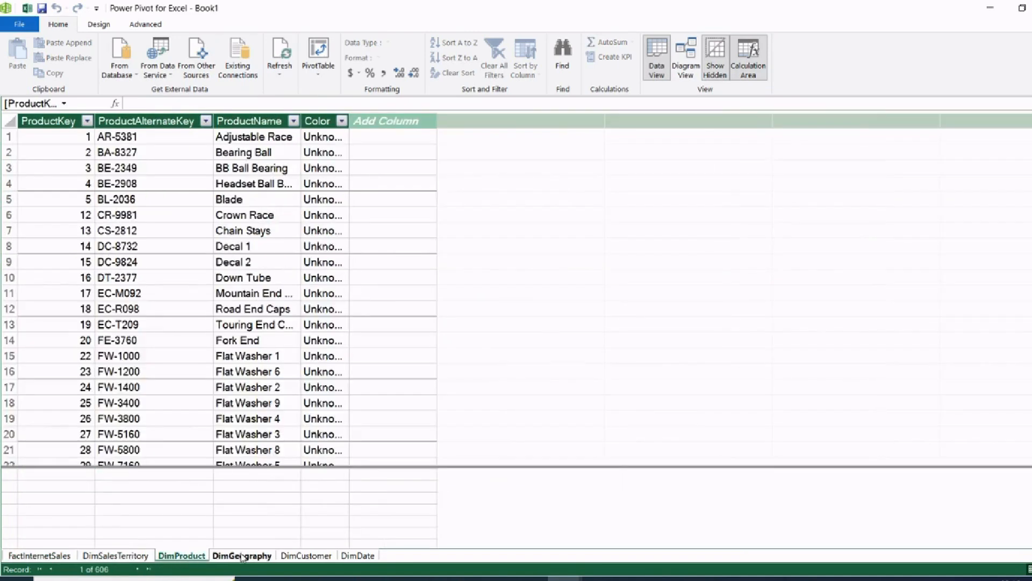
left_click(241, 556)
left_click(306, 556)
left_click(356, 556)
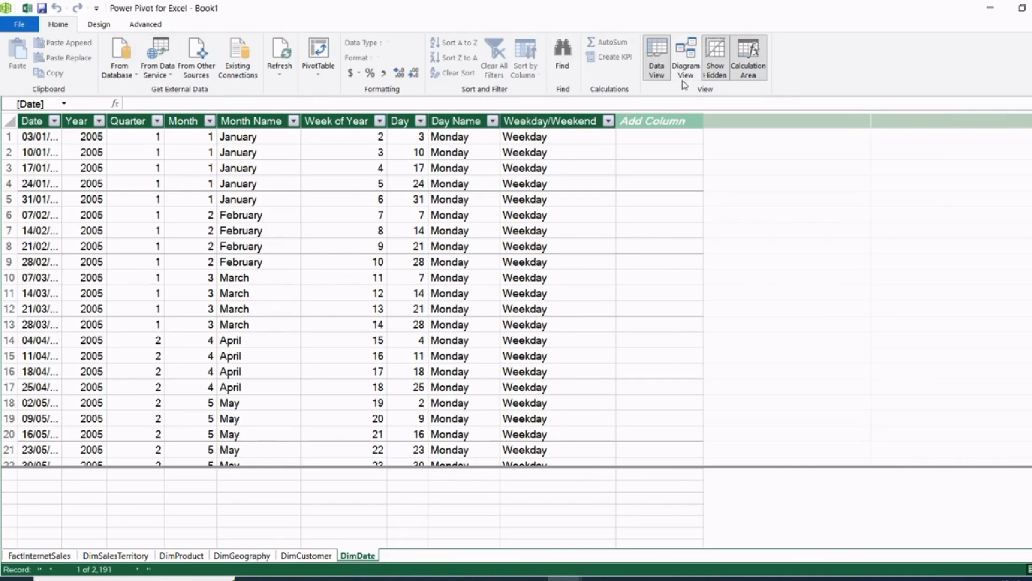
Show the data model in Diagram View, return to the workbook, and reopen the data model from the data tools.
left_click(687, 60)
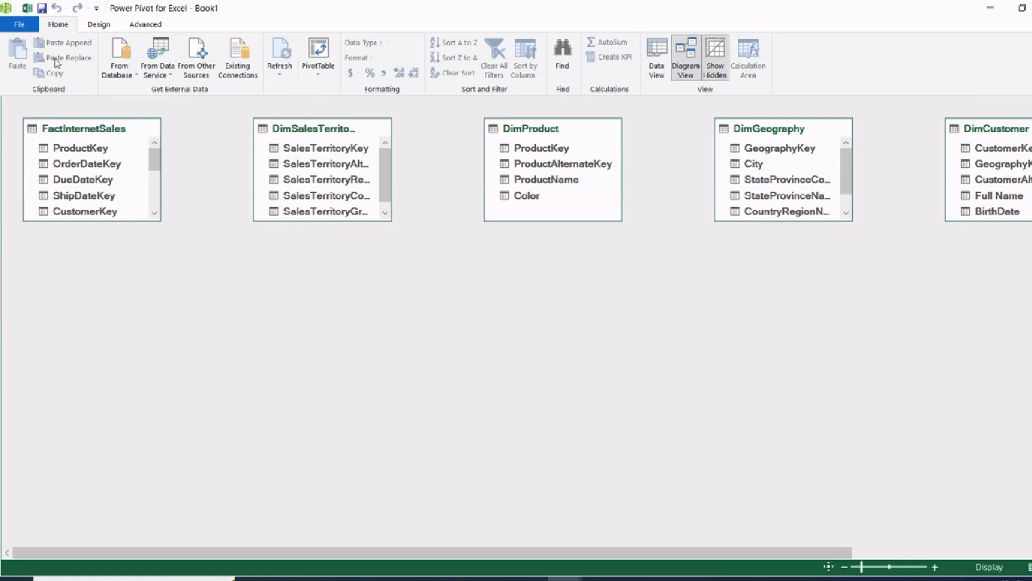
left_click(27, 9)
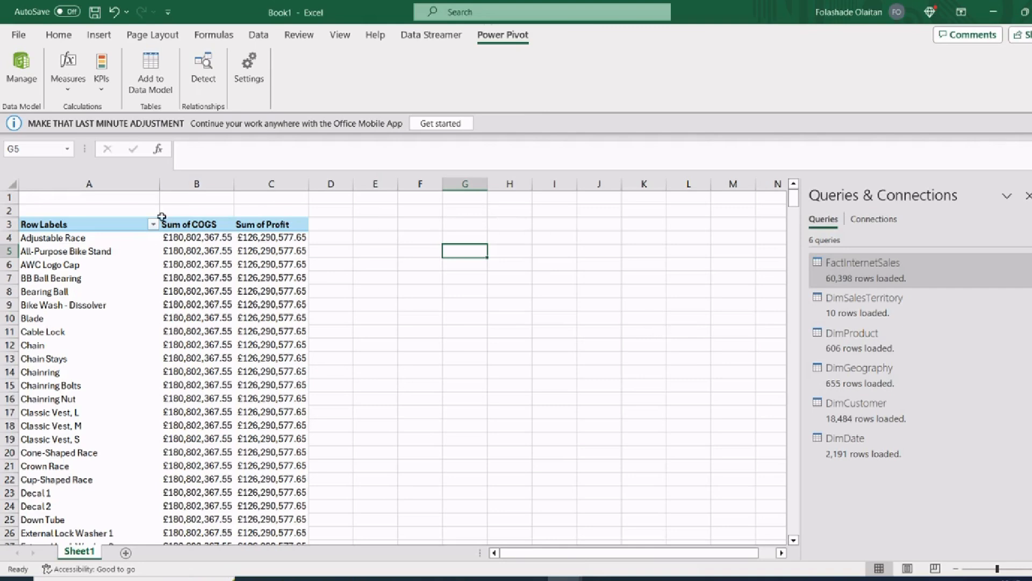
left_click(56, 36)
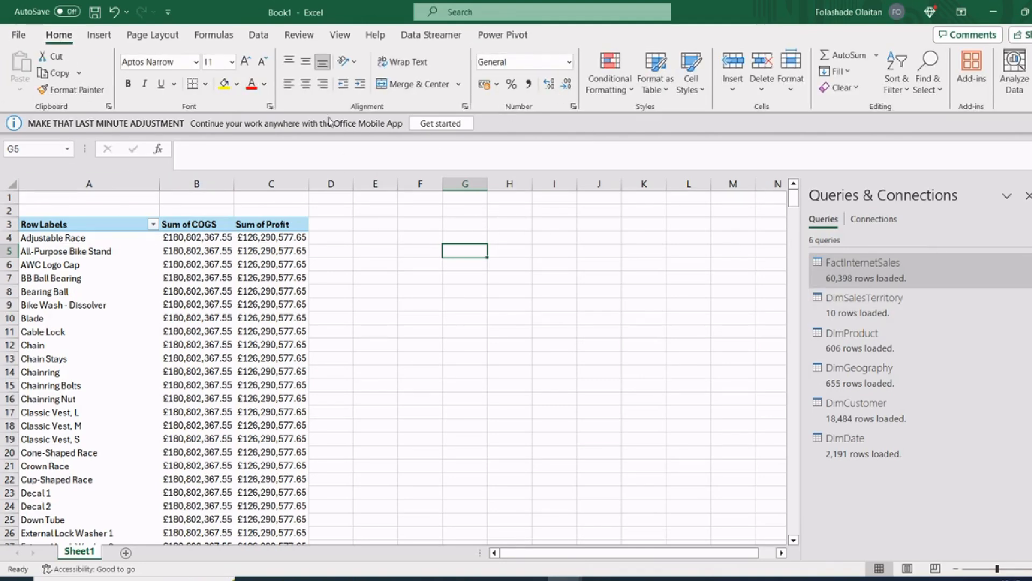
left_click(259, 37)
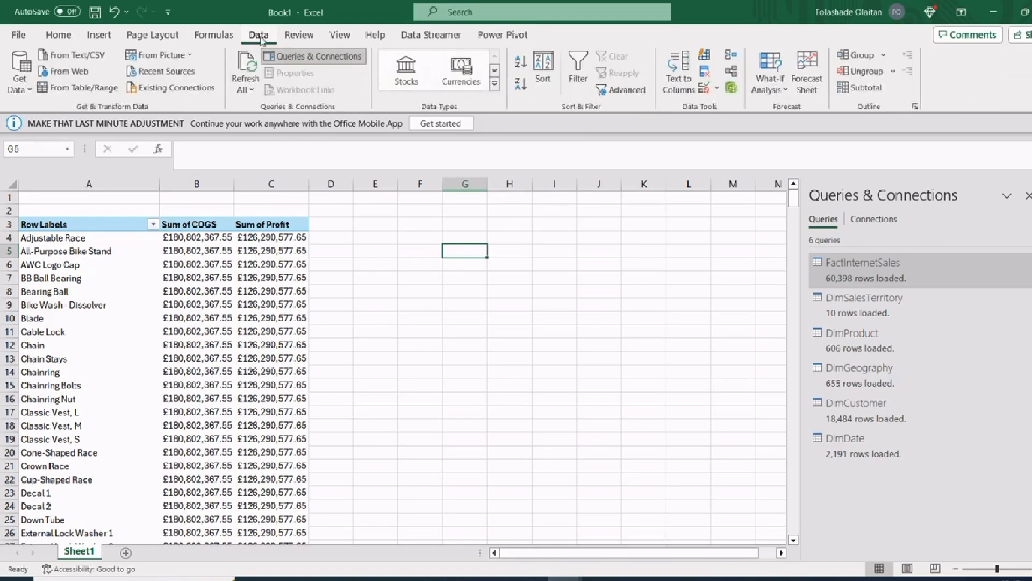
left_click(731, 88)
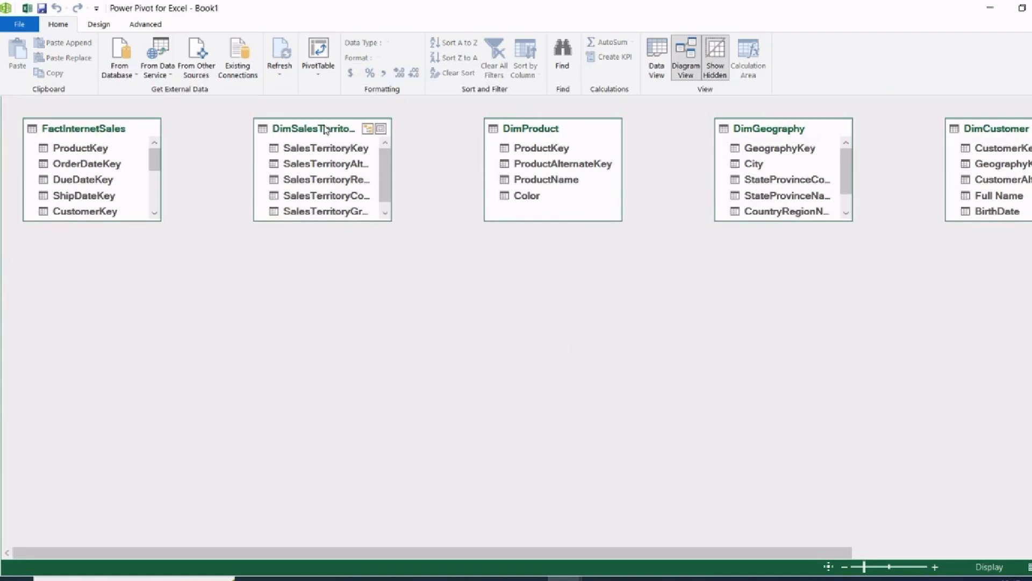
Move the dimension tables closer together in the diagram, bringing DimDate next to DimCustomer.
left_click_drag(325, 129, 277, 129)
left_click_drag(540, 128, 433, 129)
left_click_drag(801, 130, 652, 132)
left_click_drag(1013, 135, 811, 133)
left_click_drag(731, 550, 938, 552)
left_click_drag(979, 131, 744, 117)
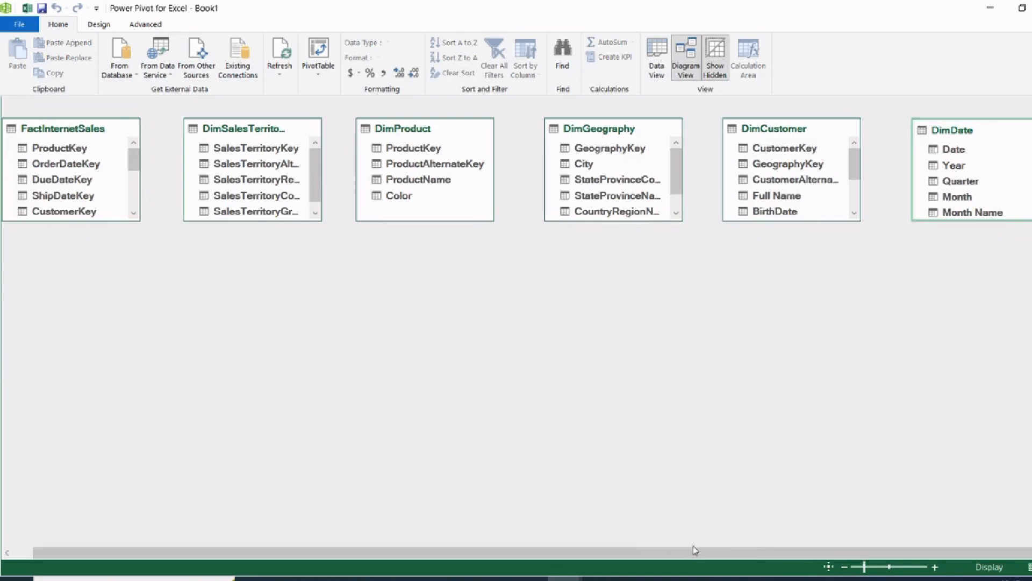
left_click_drag(693, 546, 650, 549)
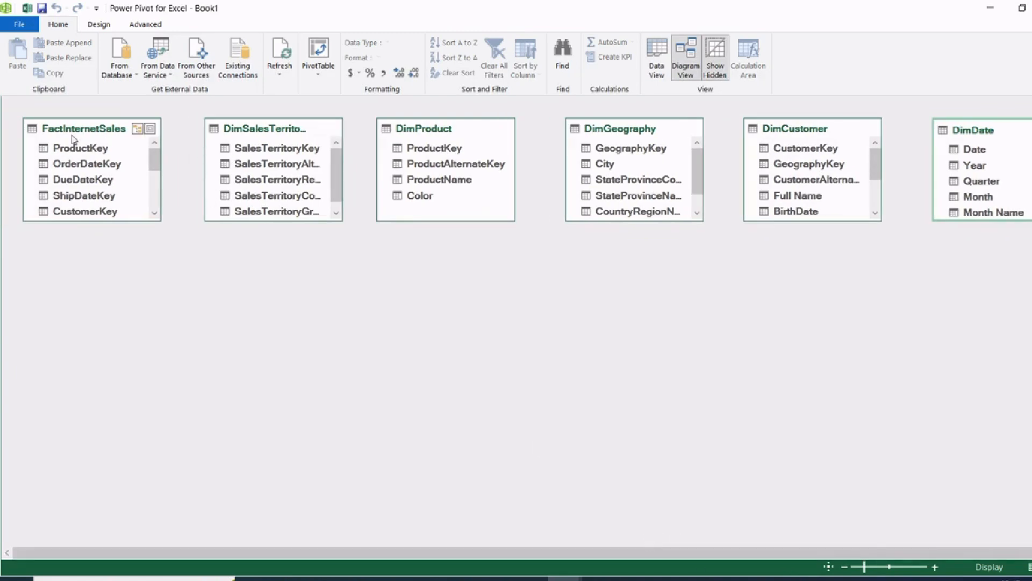
Arrange the five dimension tables in one row with FactInternetSales below them, enlarged to list all its fields.
left_click_drag(79, 129, 535, 371)
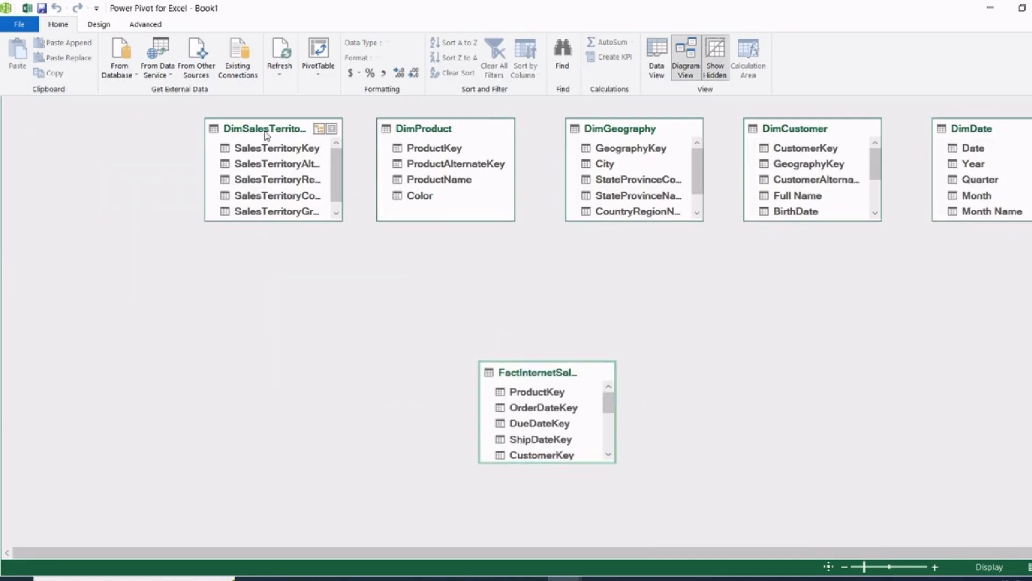
left_click_drag(260, 133, 80, 133)
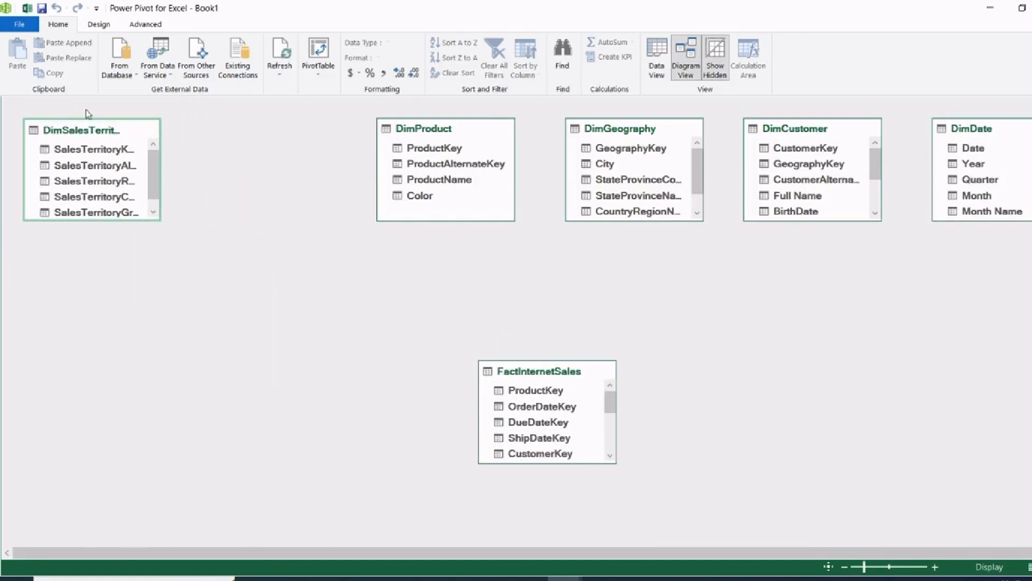
left_click_drag(429, 139, 254, 140)
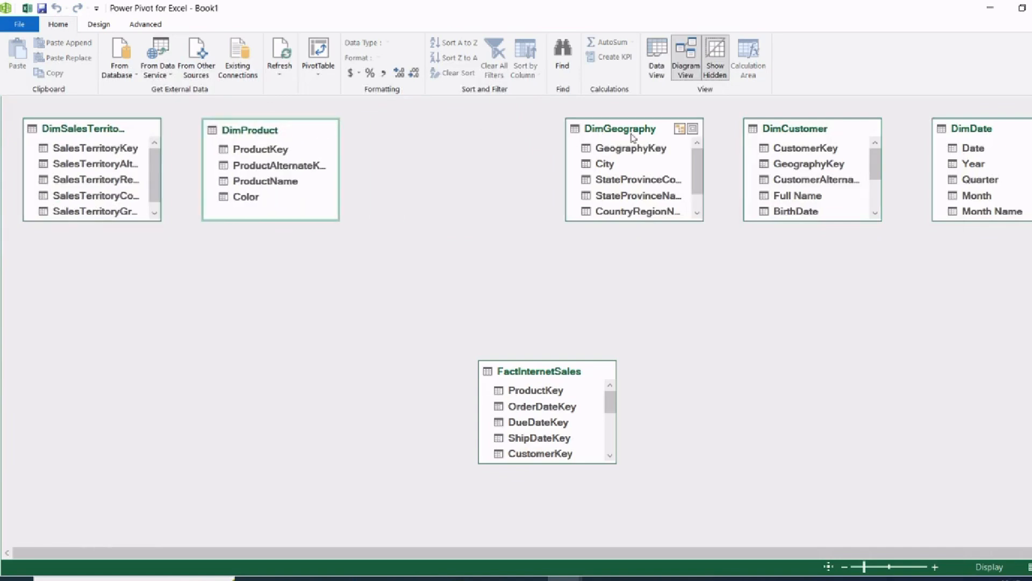
left_click_drag(622, 135, 463, 135)
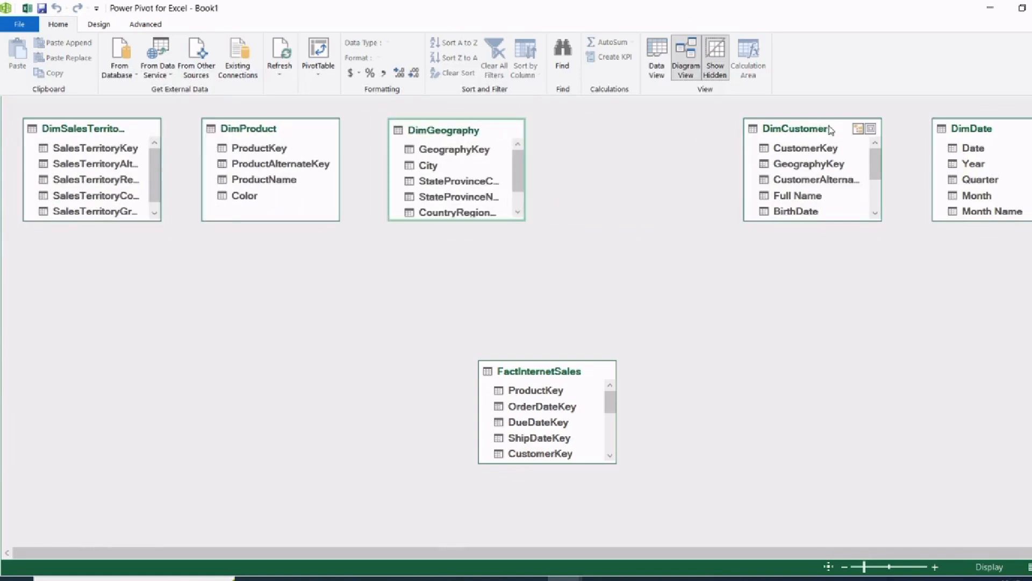
left_click_drag(831, 131, 635, 131)
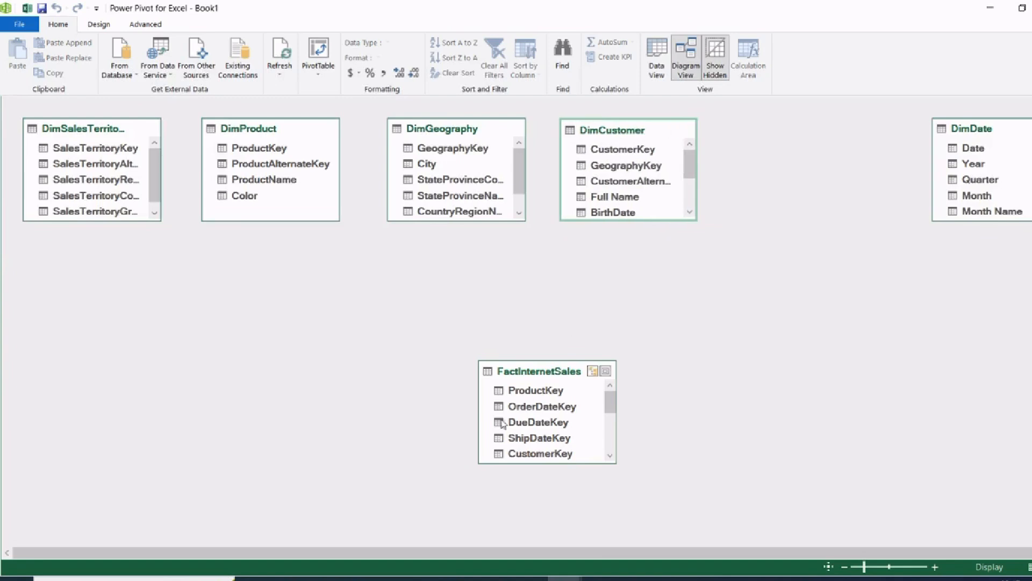
left_click_drag(981, 132, 787, 132)
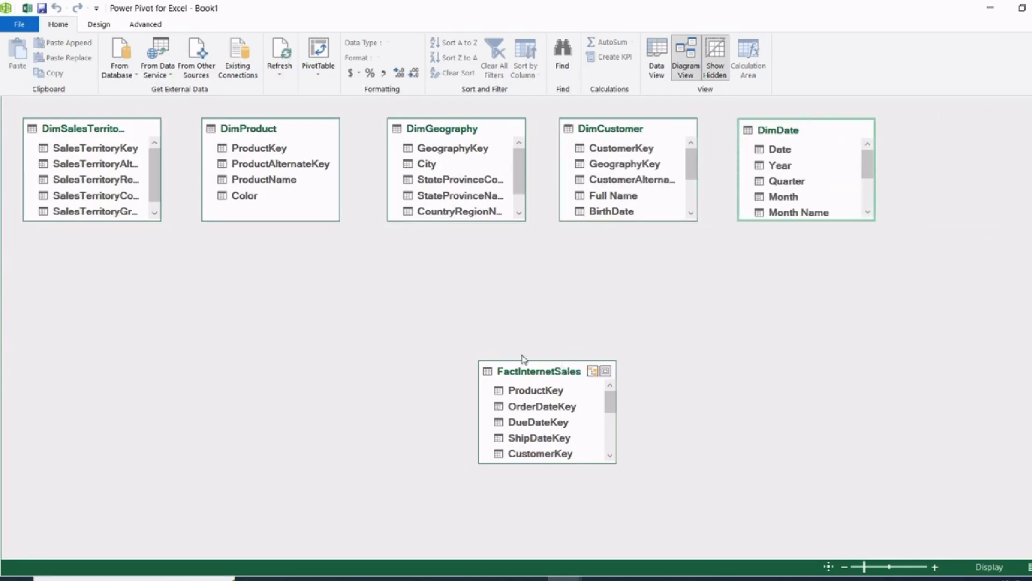
left_click_drag(525, 369, 393, 326)
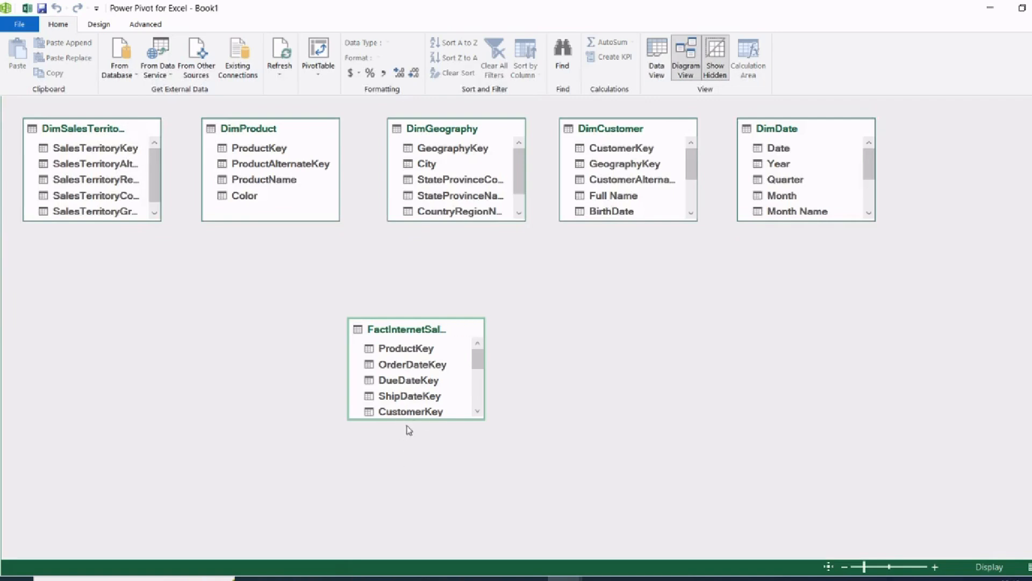
left_click_drag(410, 421, 398, 473)
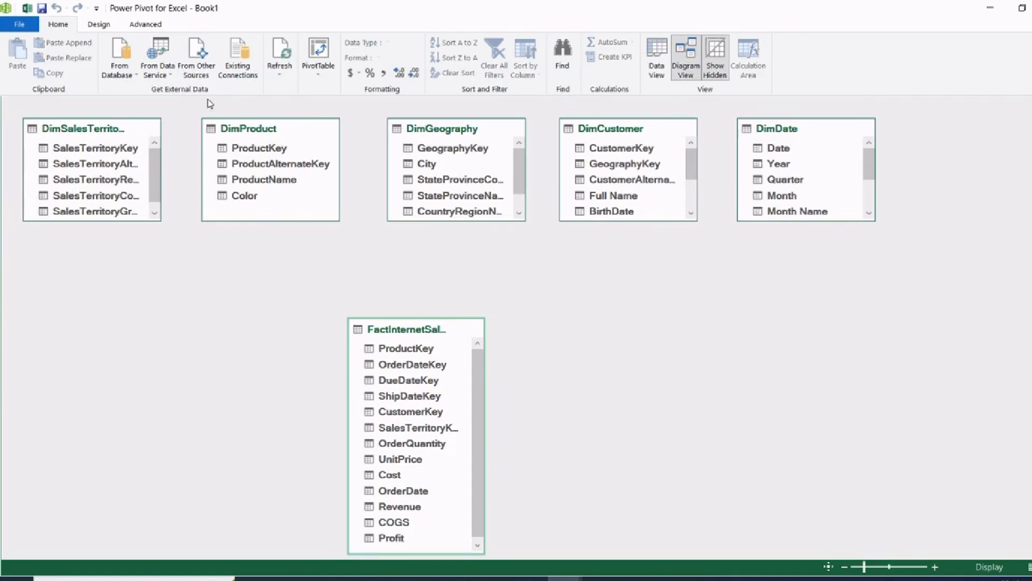
Relate DimProduct to FactInternetSales on ProductKey, and DimSalesTerritory to FactInternetSales on SalesTerritoryKey.
left_click(258, 148)
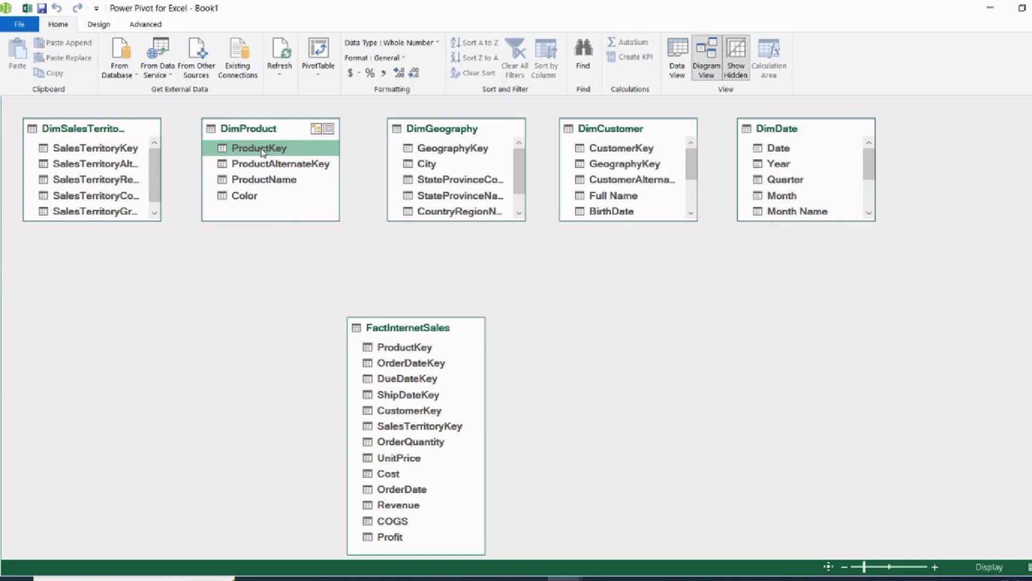
left_click_drag(263, 151, 406, 347)
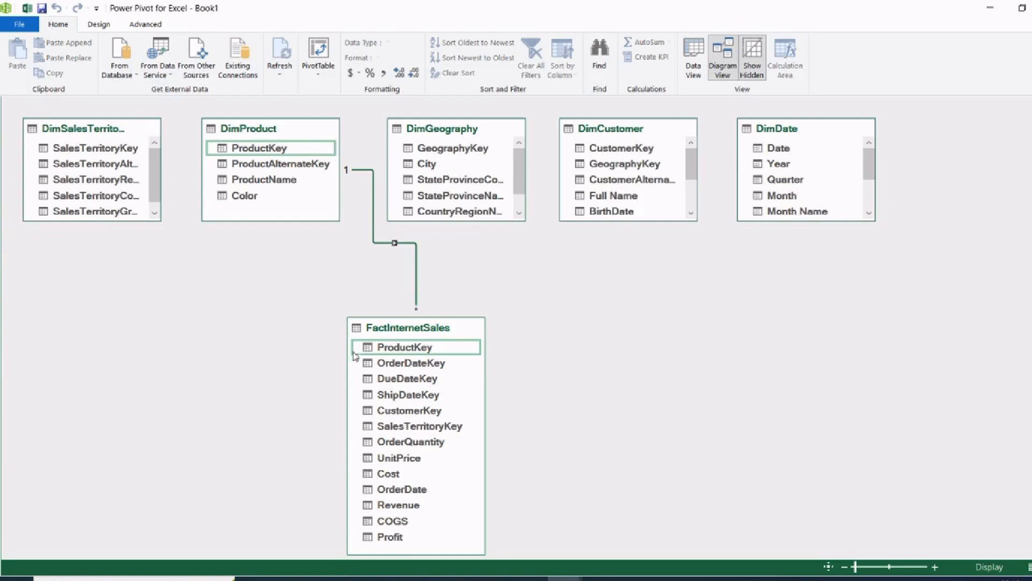
left_click(80, 154)
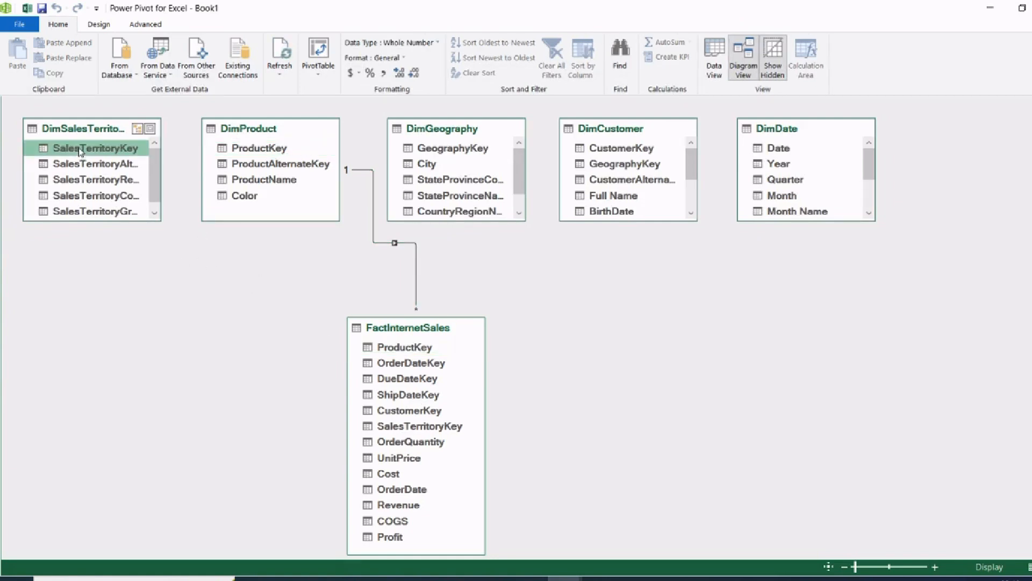
mouse_move(80, 153)
left_mouse_down()
mouse_move(331, 350)
mouse_move(402, 442)
mouse_move(428, 440)
mouse_move(423, 434)
left_mouse_up()
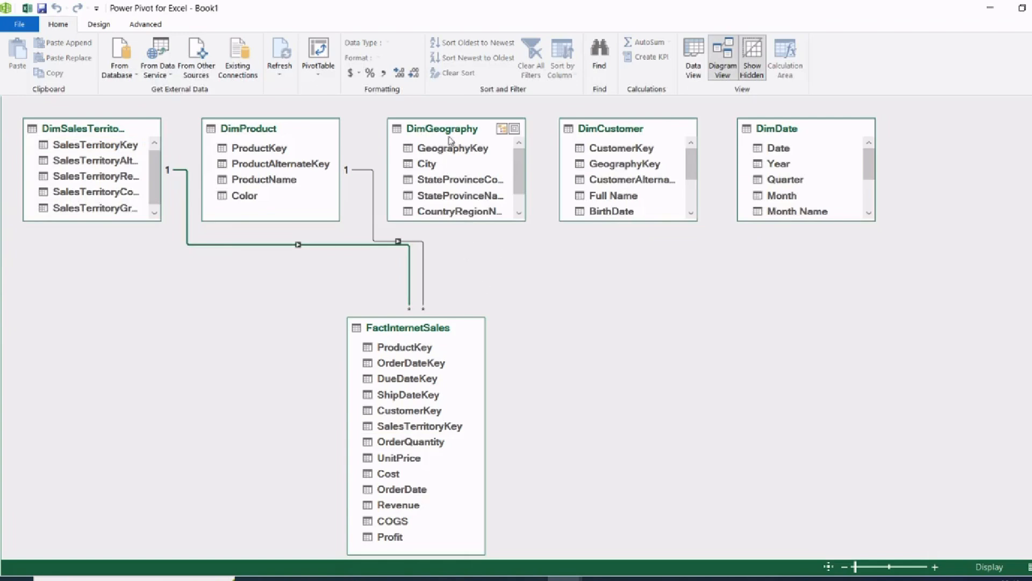
Create a relationship between DimGeography and DimCustomer on GeographyKey.
left_click(473, 160)
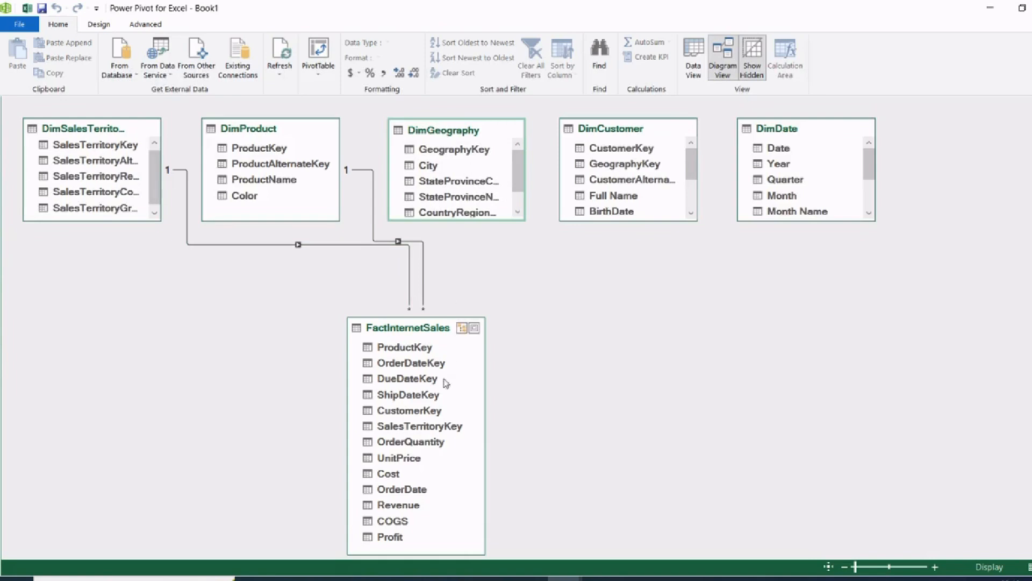
left_click(391, 331)
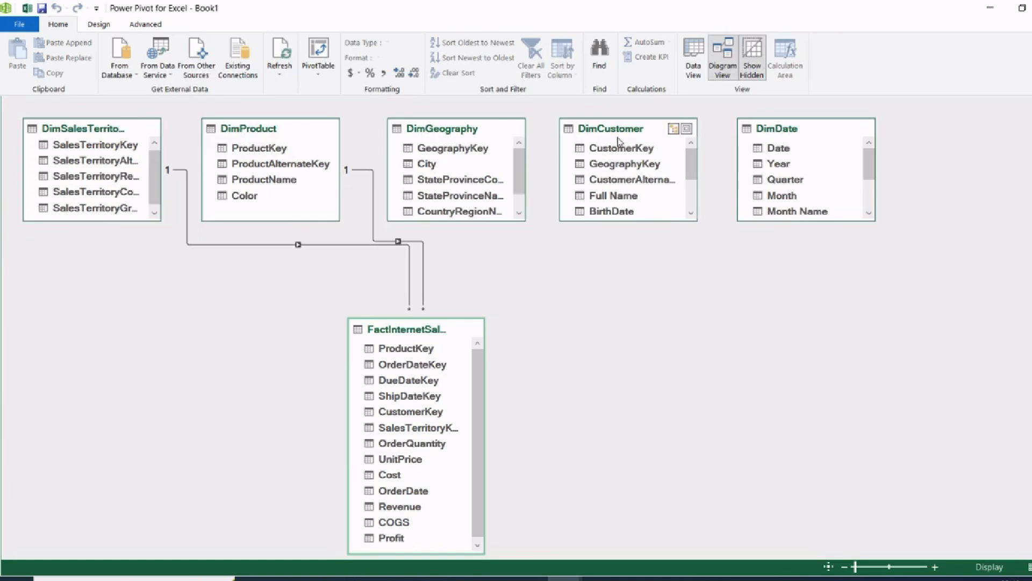
left_click(451, 148)
left_click_drag(455, 153, 611, 167)
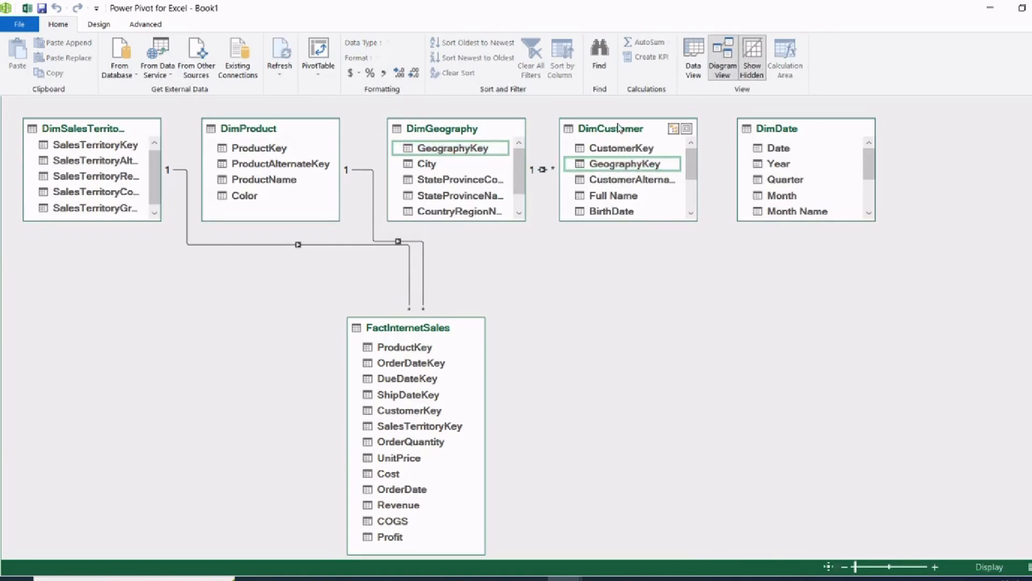
Move DimCustomer further away from DimGeography and place DimDate below it, beside FactInternetSales.
left_click_drag(619, 128, 645, 129)
left_click_drag(796, 128, 751, 301)
left_click_drag(667, 133, 753, 179)
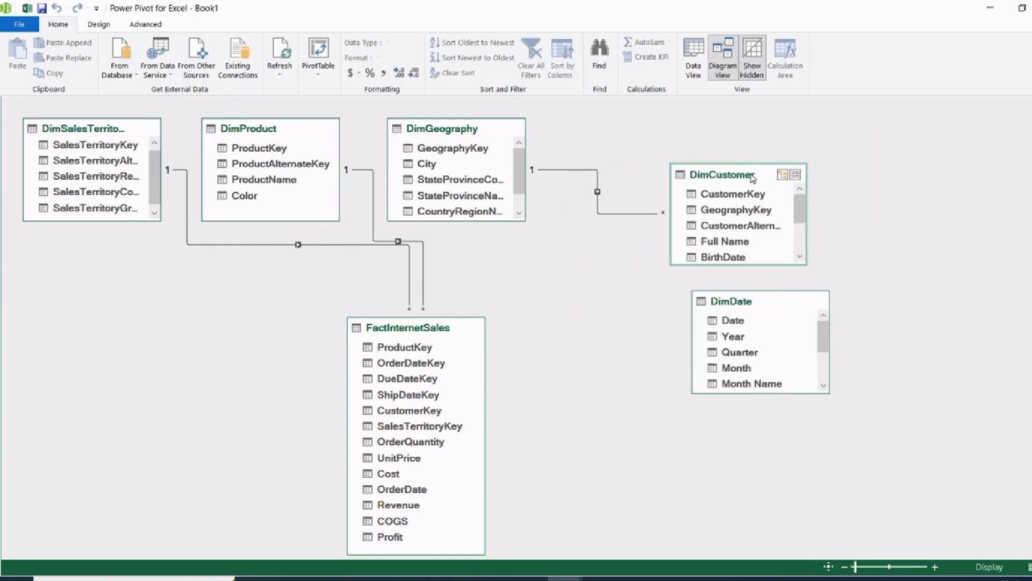
left_click_drag(747, 302, 674, 297)
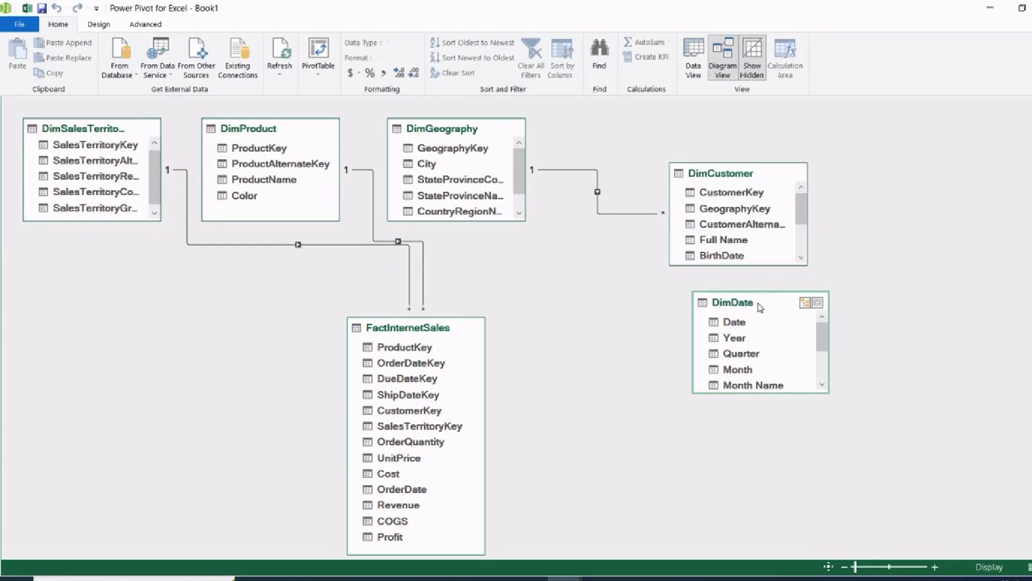
left_click_drag(751, 295, 677, 290)
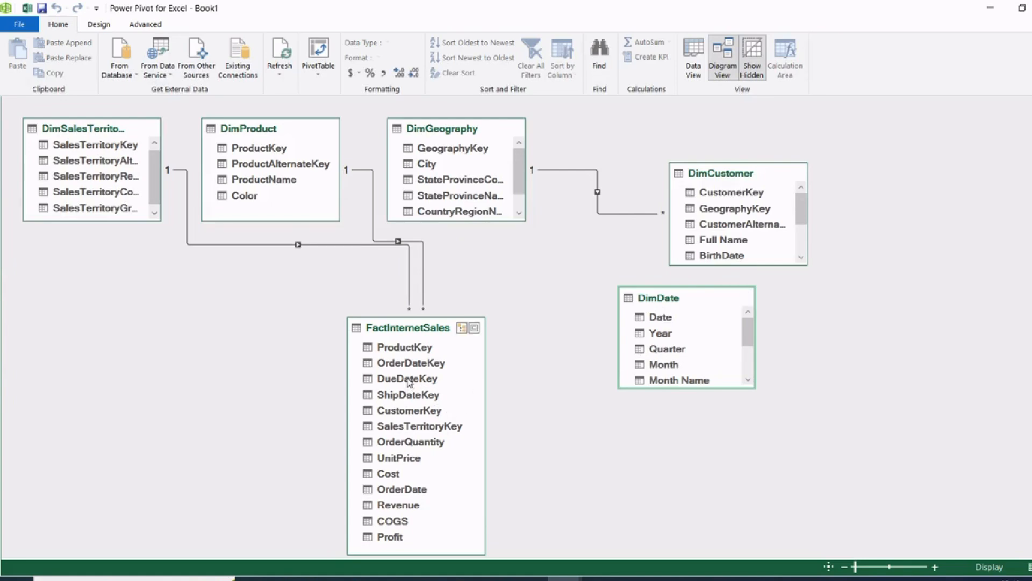
Relate the Date field of DimDate to the OrderDate field of FactInternetSales.
left_click(664, 322)
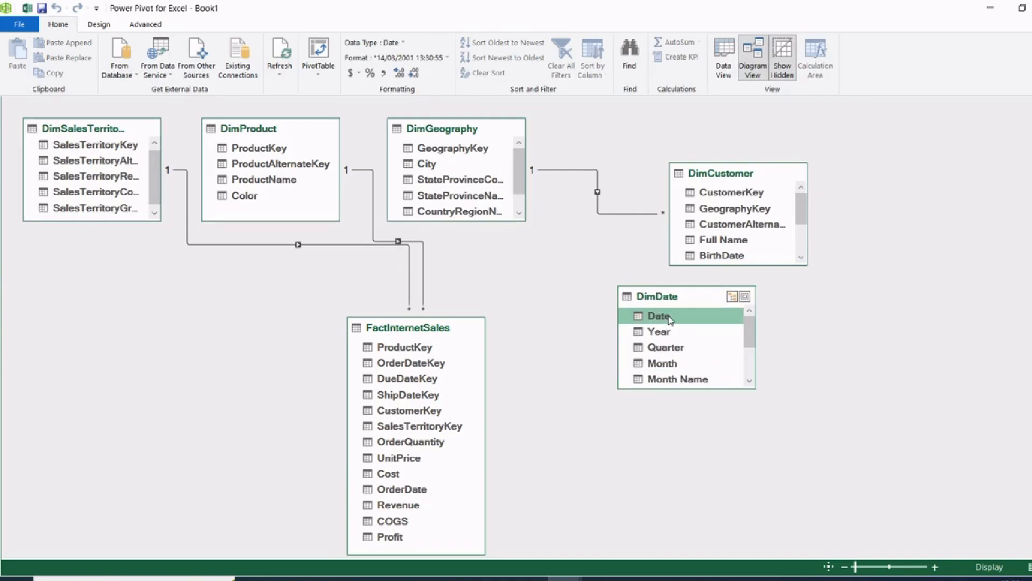
left_click_drag(670, 321, 409, 485)
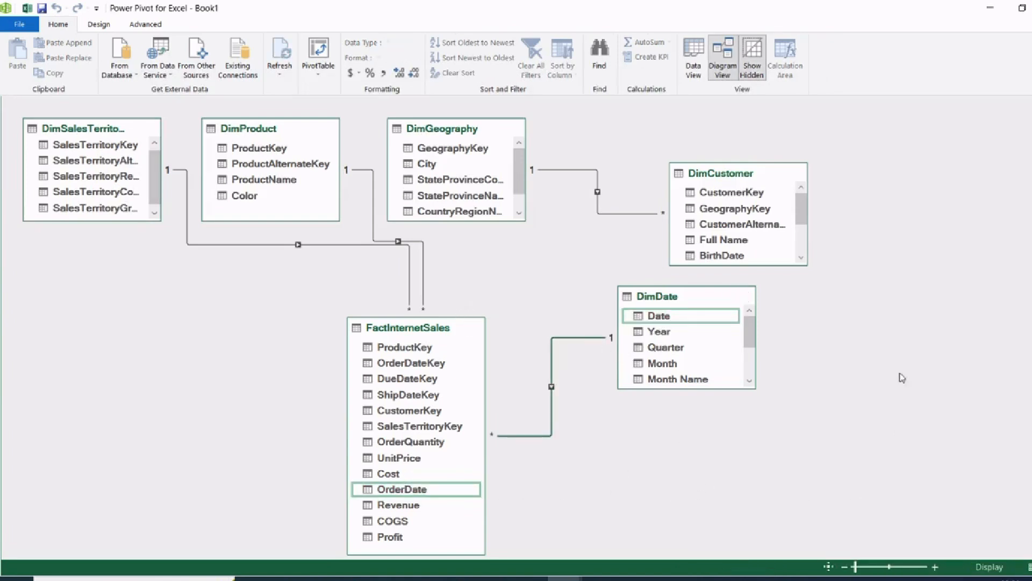
left_click(540, 189)
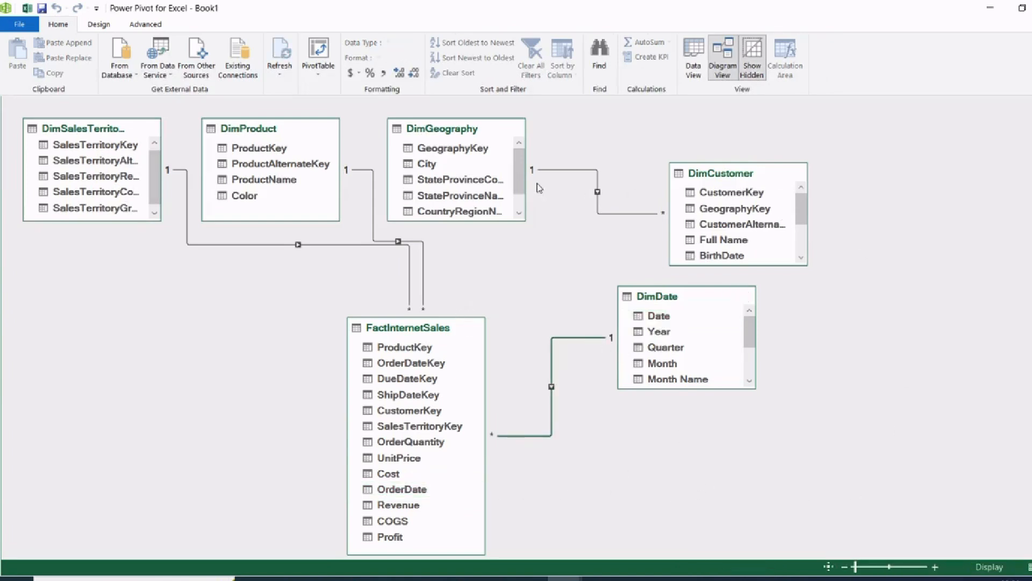
Return to the workbook and examine the Sum of COGS and Sum of Profit values per product in the PivotTable.
left_click(27, 10)
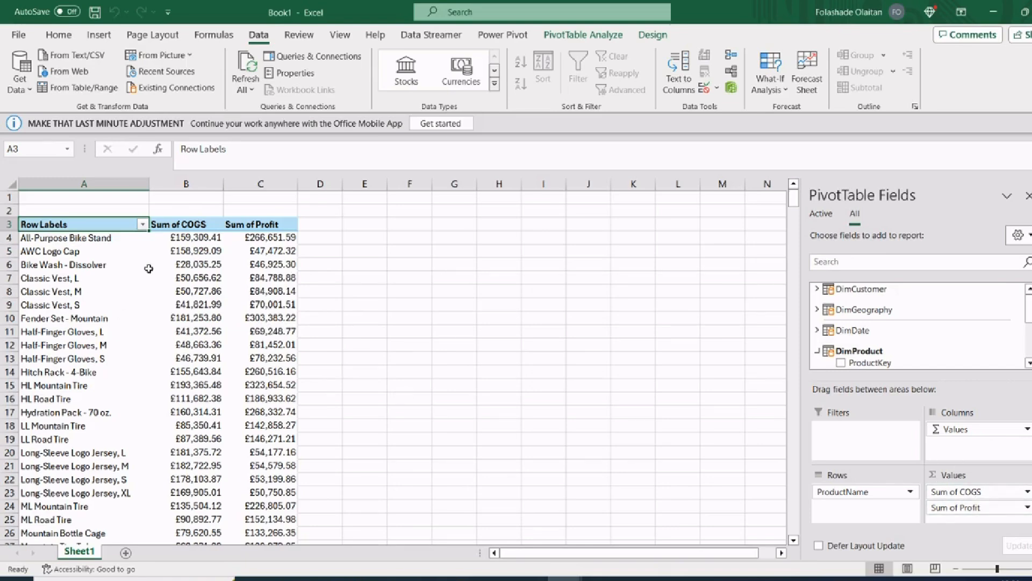
left_click_drag(169, 236, 264, 321)
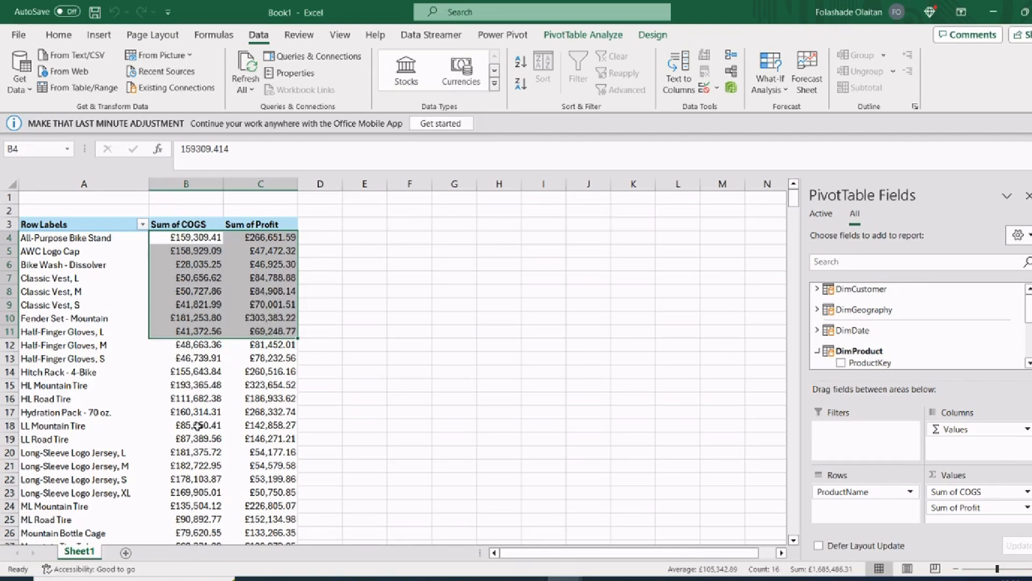
left_click(171, 376)
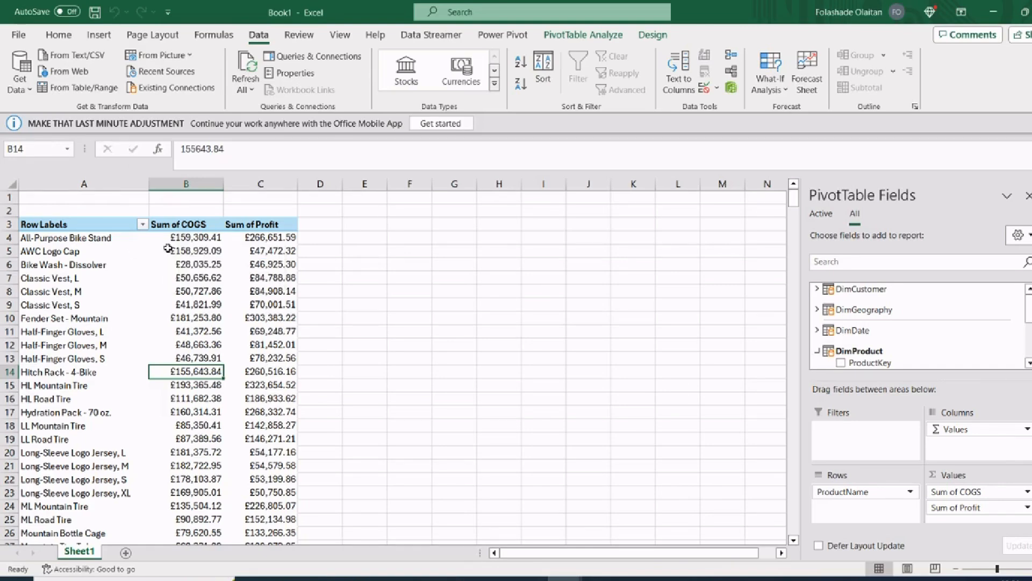
left_click_drag(168, 248, 246, 278)
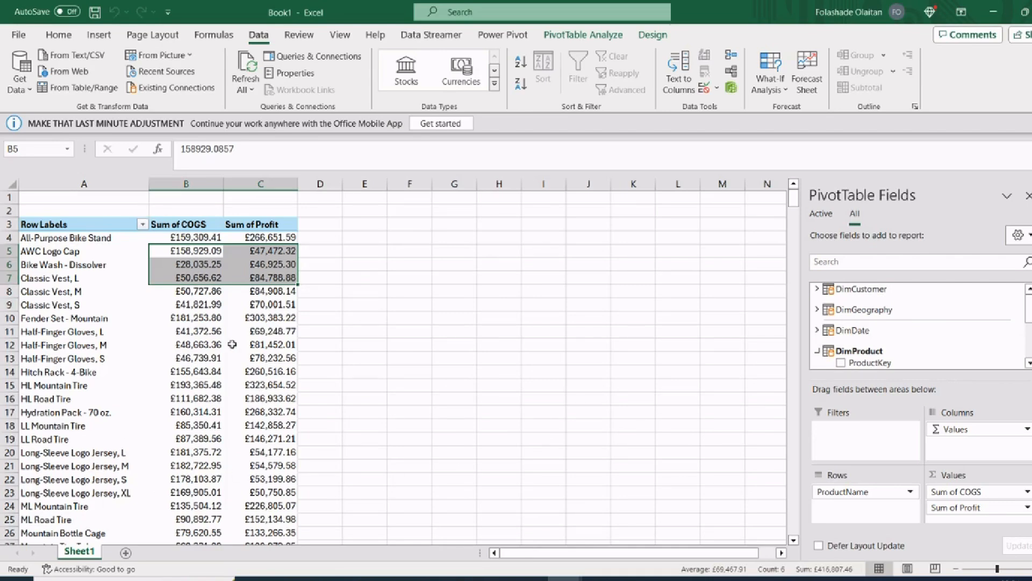
mouse_move(202, 342)
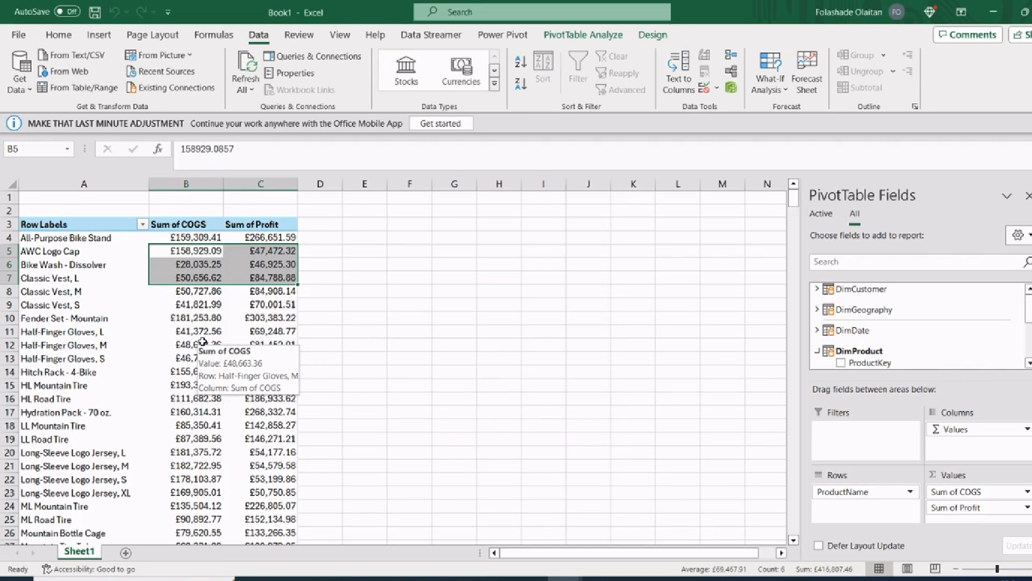
left_click(461, 307)
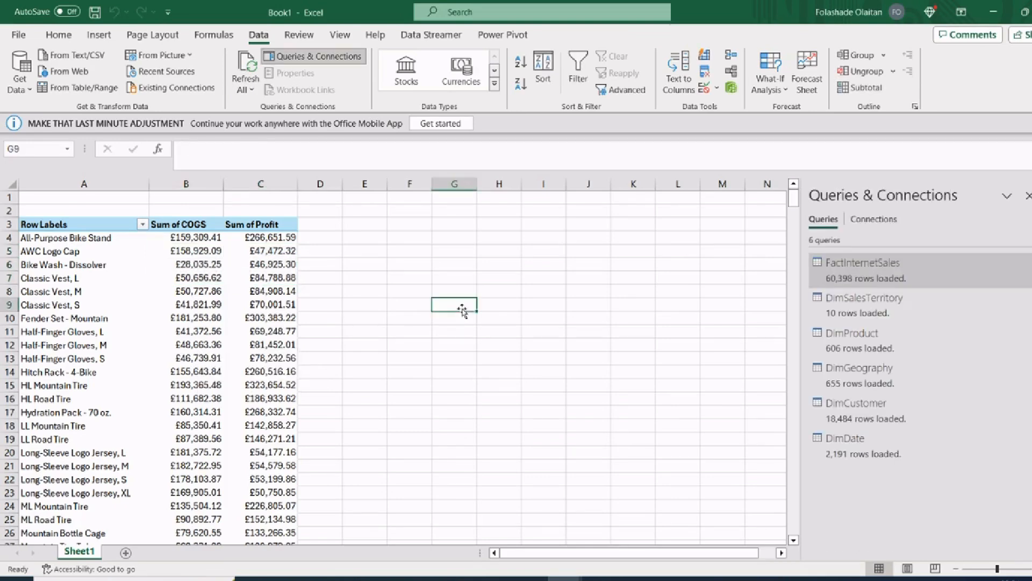